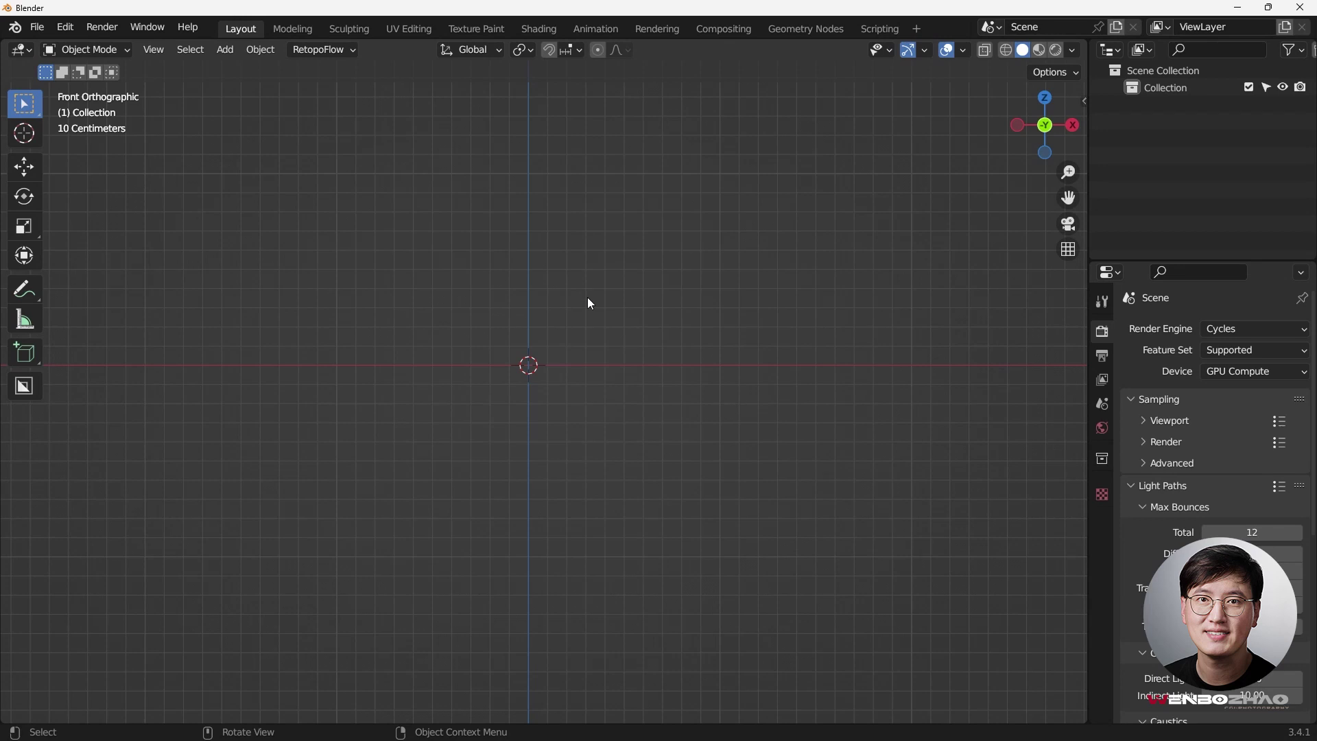
Step: Add a mesh circle at the origin and set its fill type to N-Gon
key("shift+a")
mouse_move(546, 253)
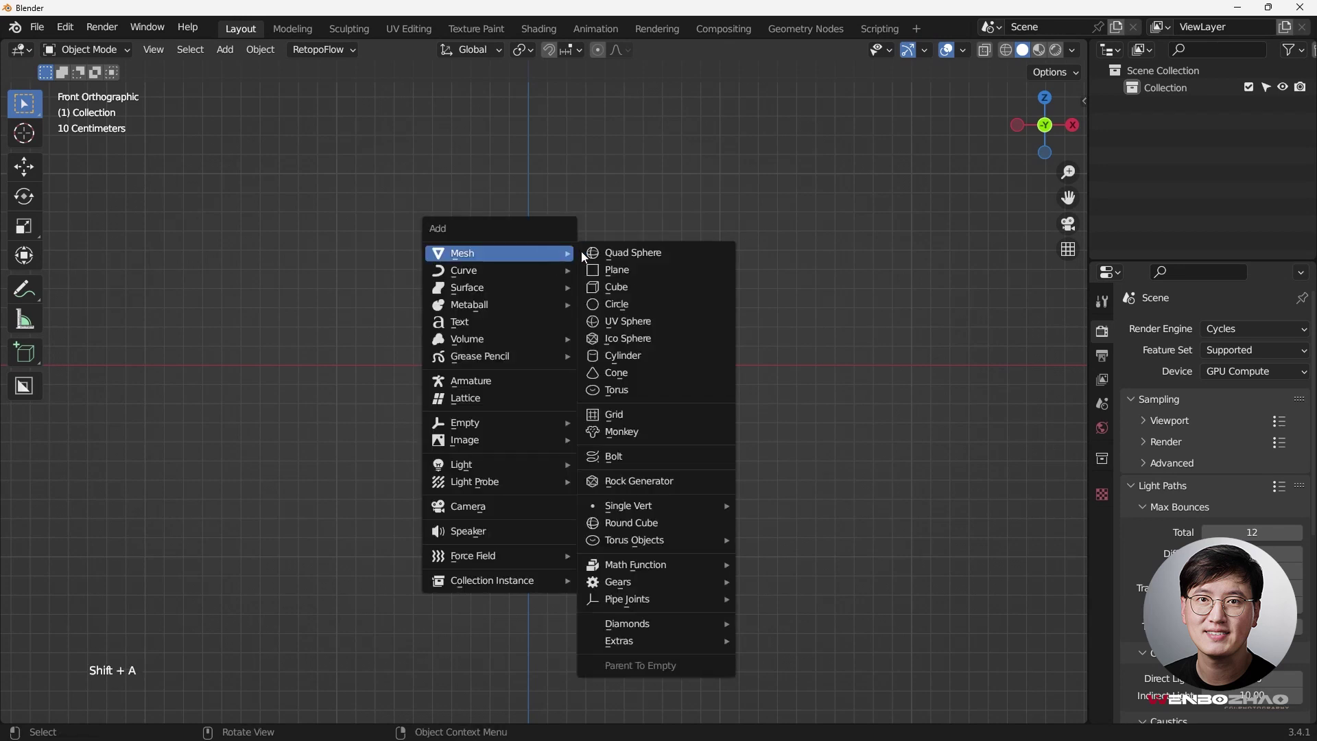
left_click(640, 303)
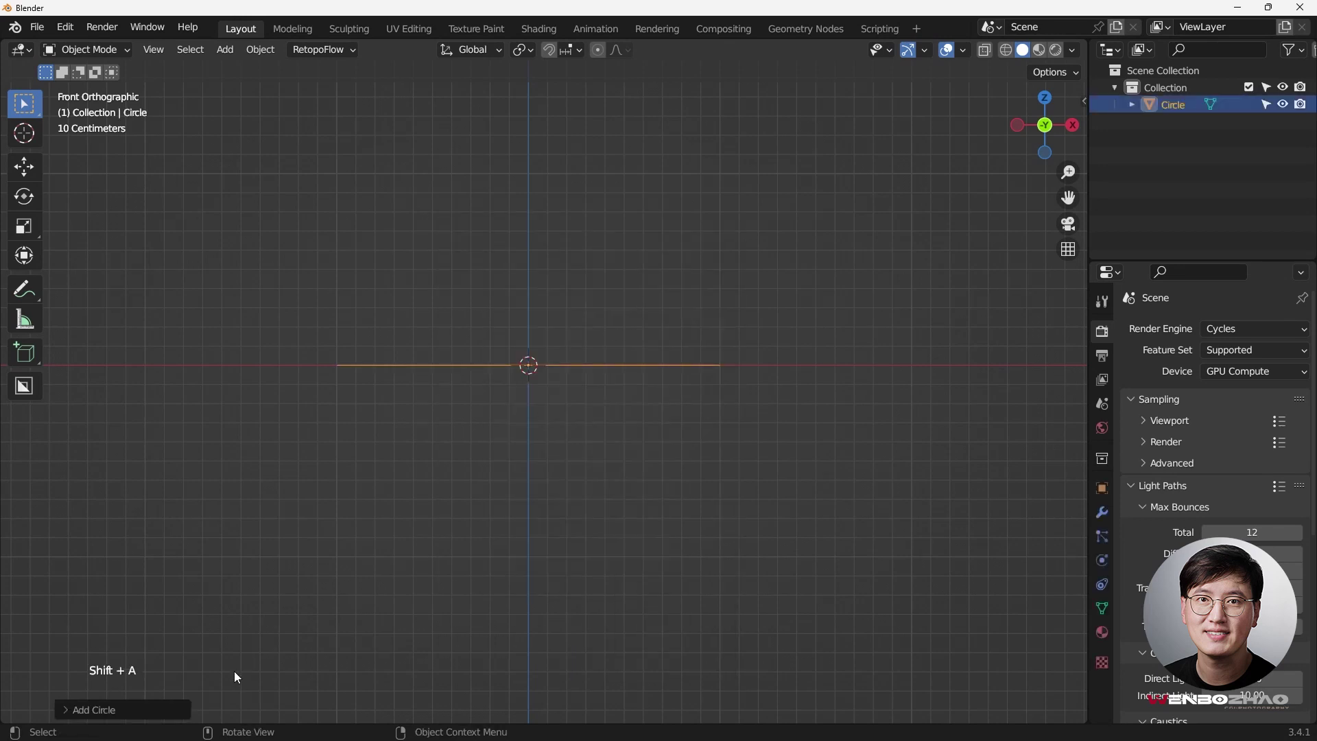
left_click(158, 702)
key("KP_7")
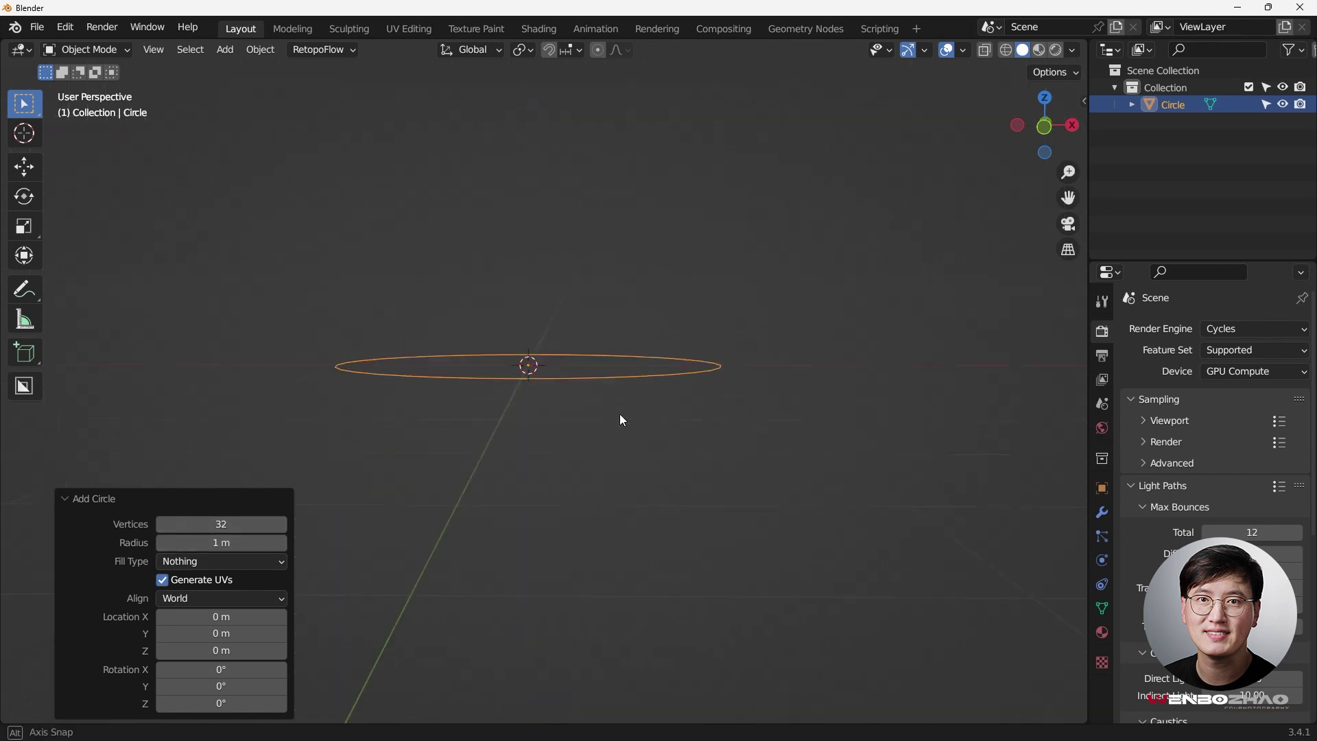
left_click(224, 564)
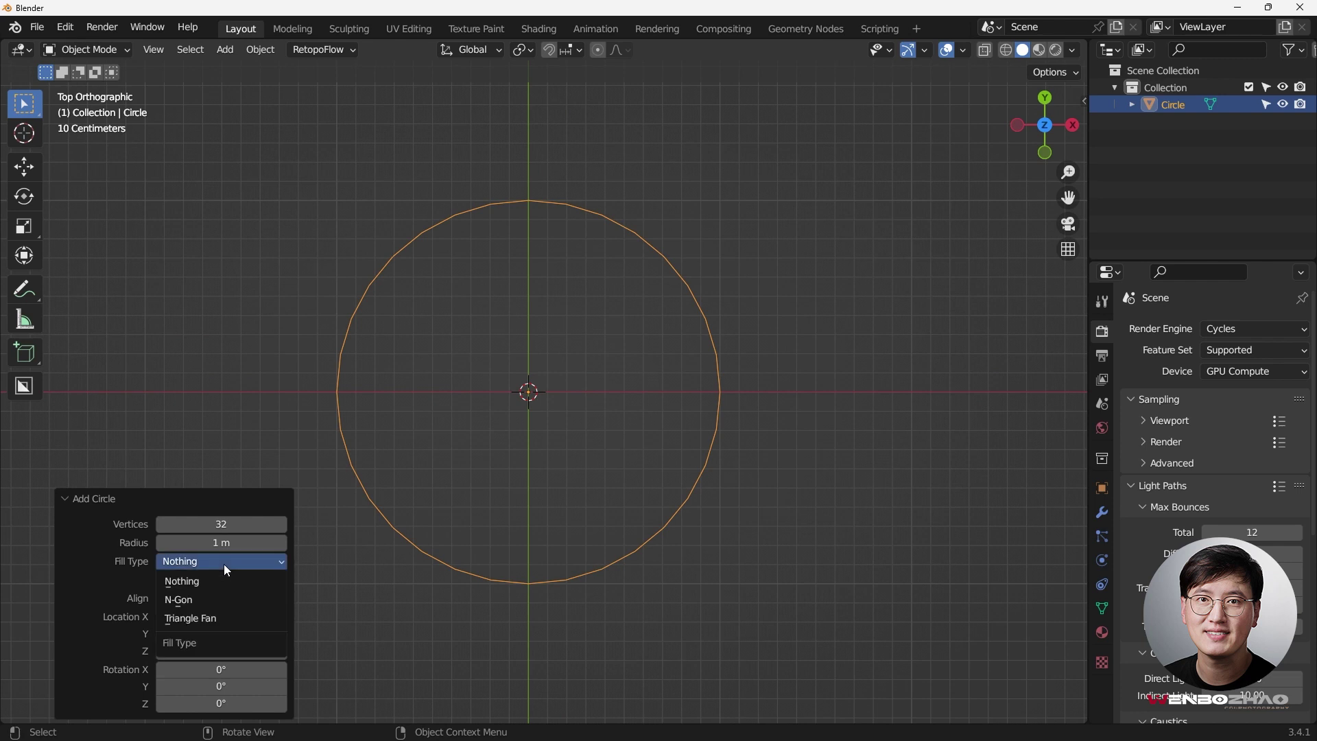
left_click(220, 600)
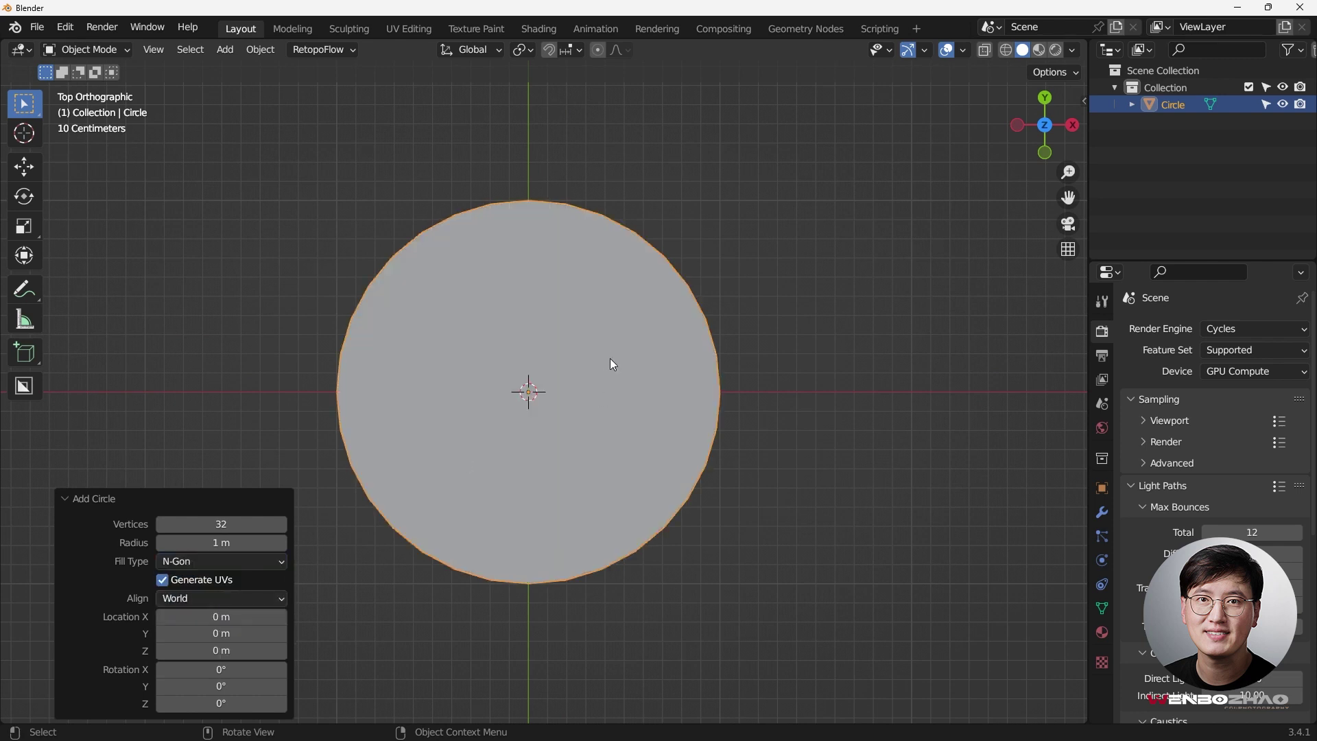
Step: In Edit Mode, rotate the whole filled circle -90° in the right side view so it stands upright
key("Tab")
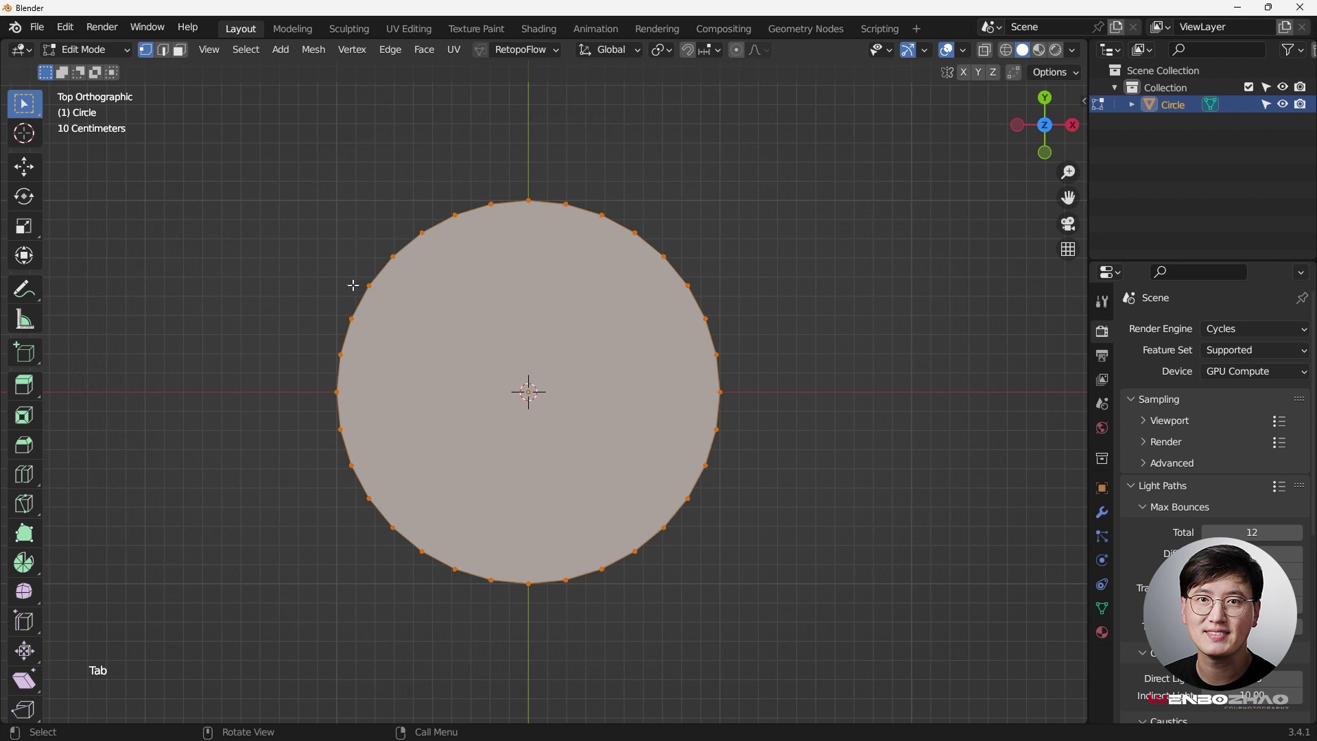
key("KP_3")
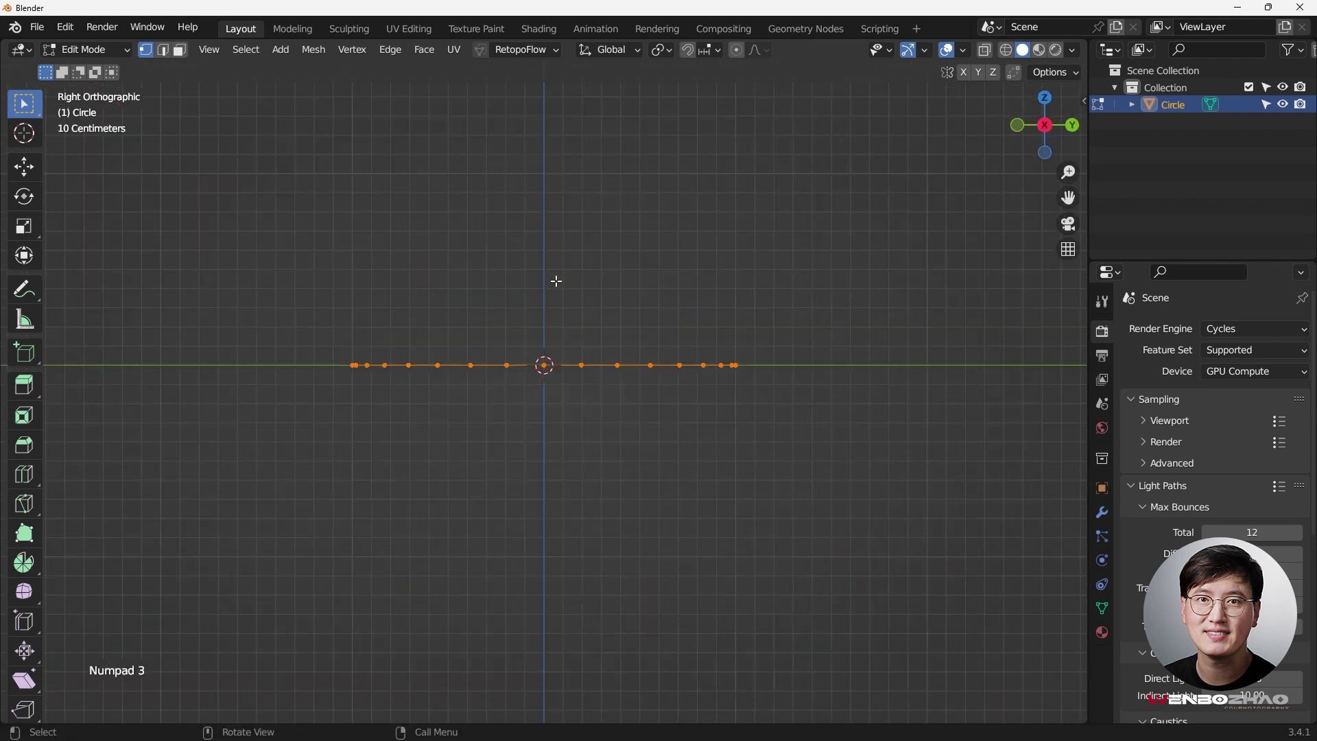
key("r")
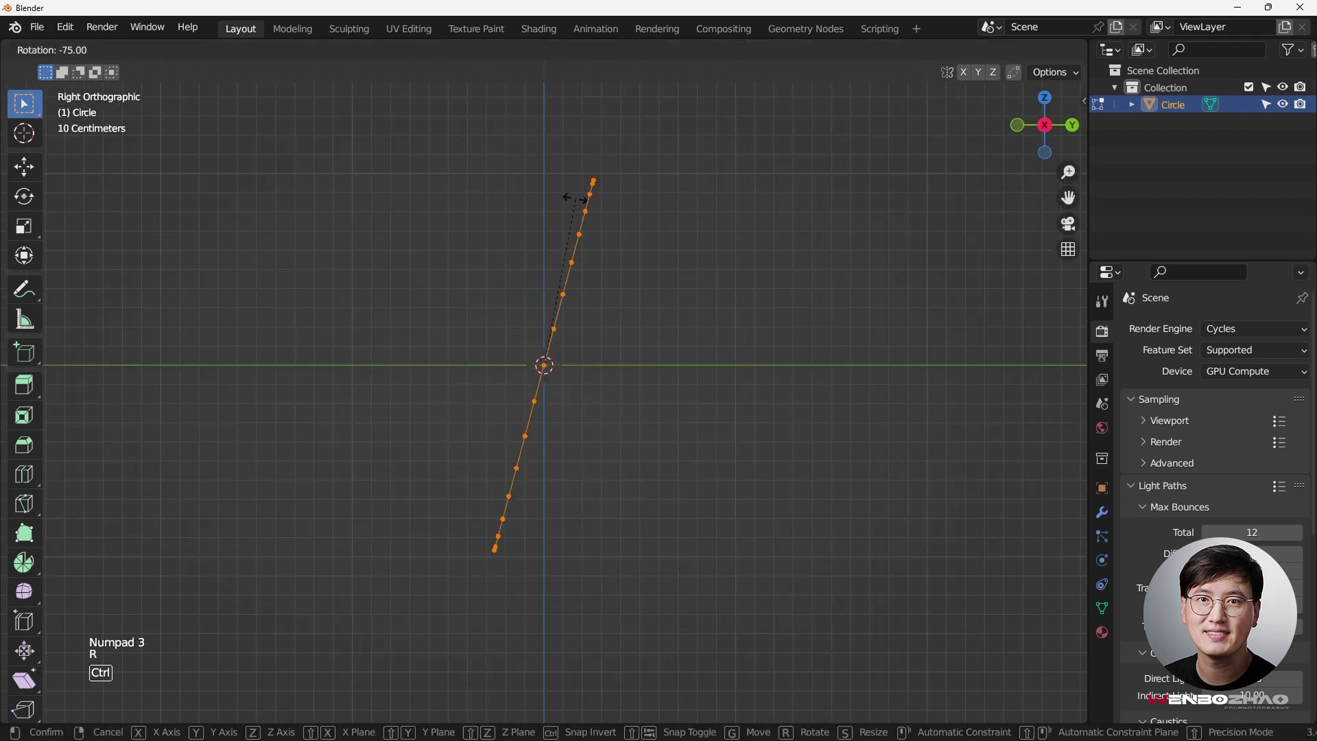
left_click(535, 197)
Step: Inset the circle's face by about 0.79 m to form a small inner circle at the center
key("KP_1")
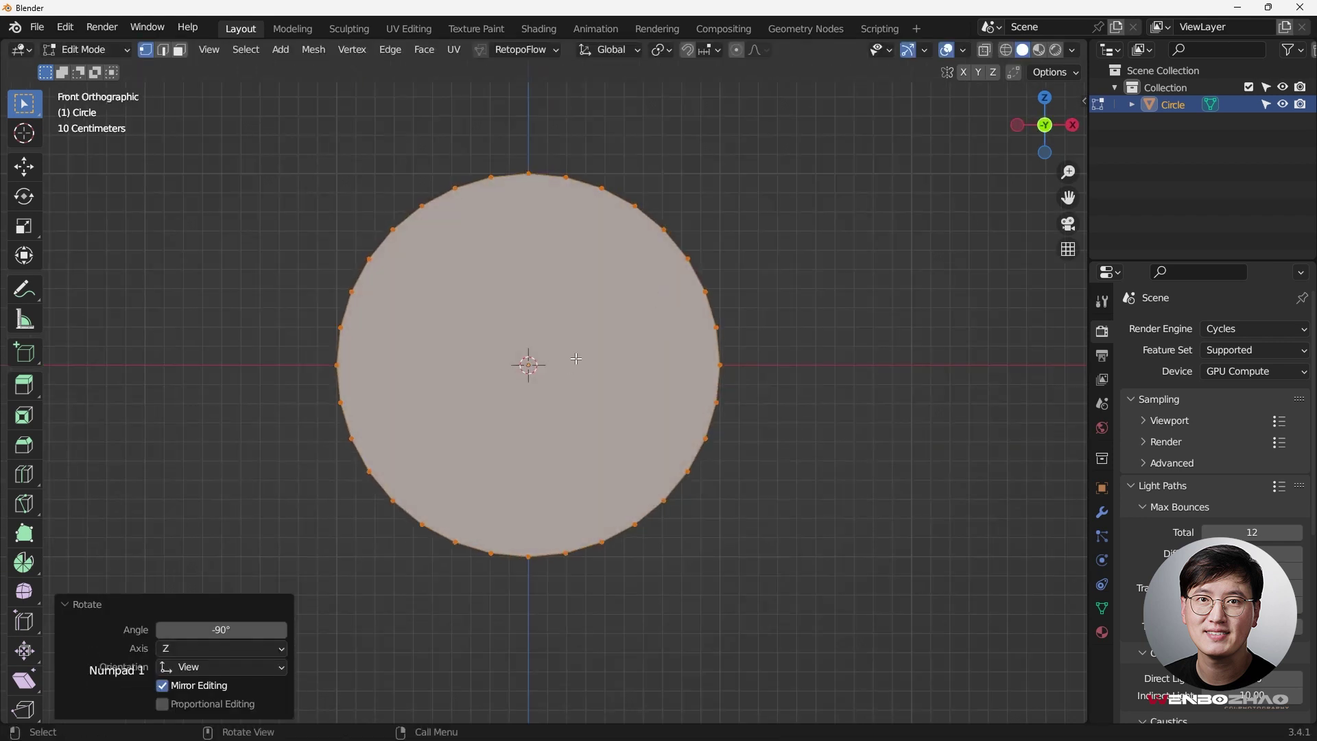
middle_click_drag(576, 358, 599, 310, "shift")
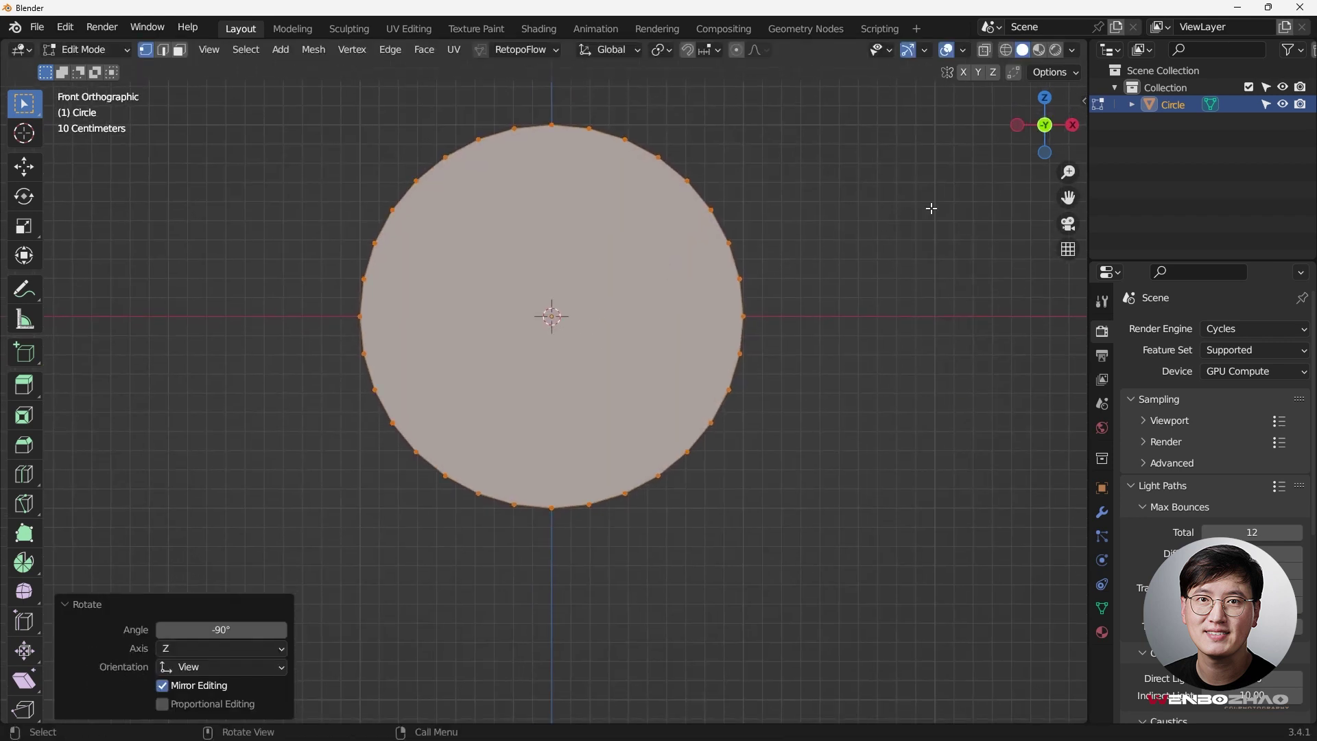
key("i")
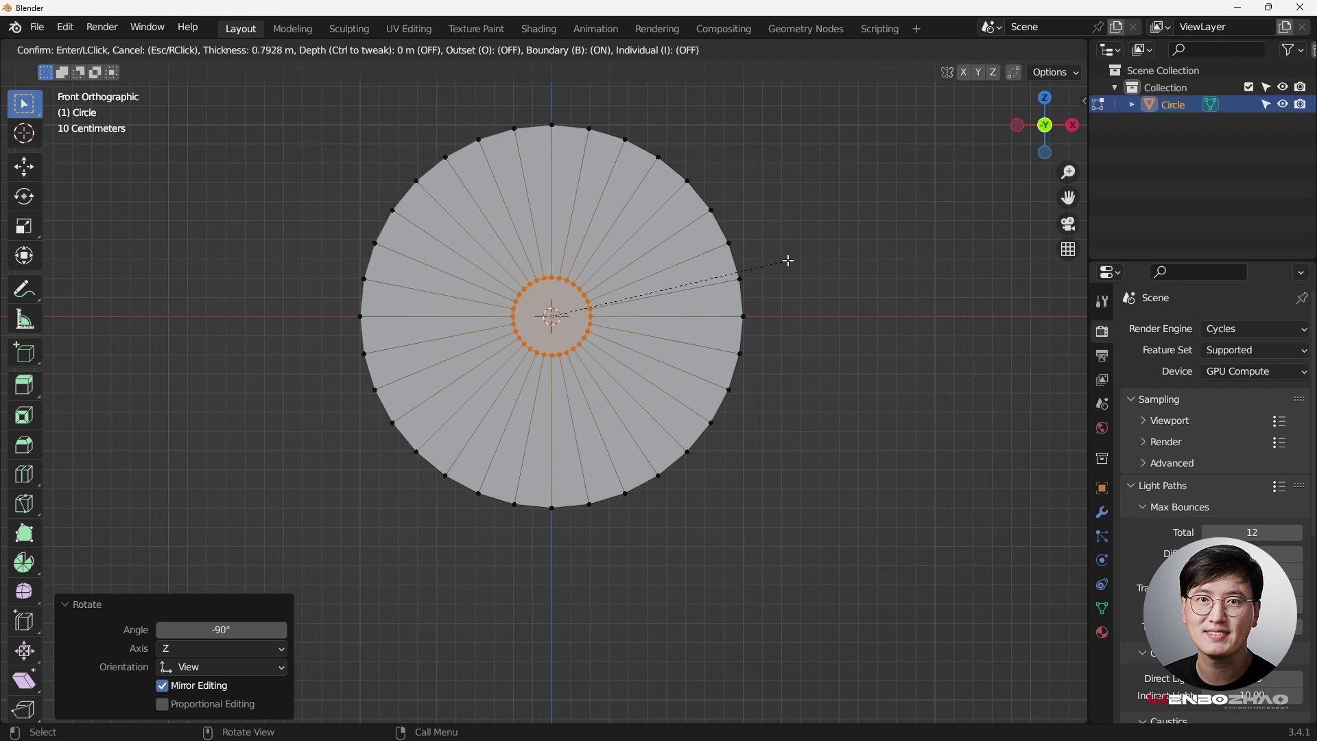
left_click(748, 276)
Step: Add 12 evenly spaced loop cuts in the ring between the inner circle and the outer edge
scroll(531, 336, "up", 3)
scroll(531, 336, "down", 3)
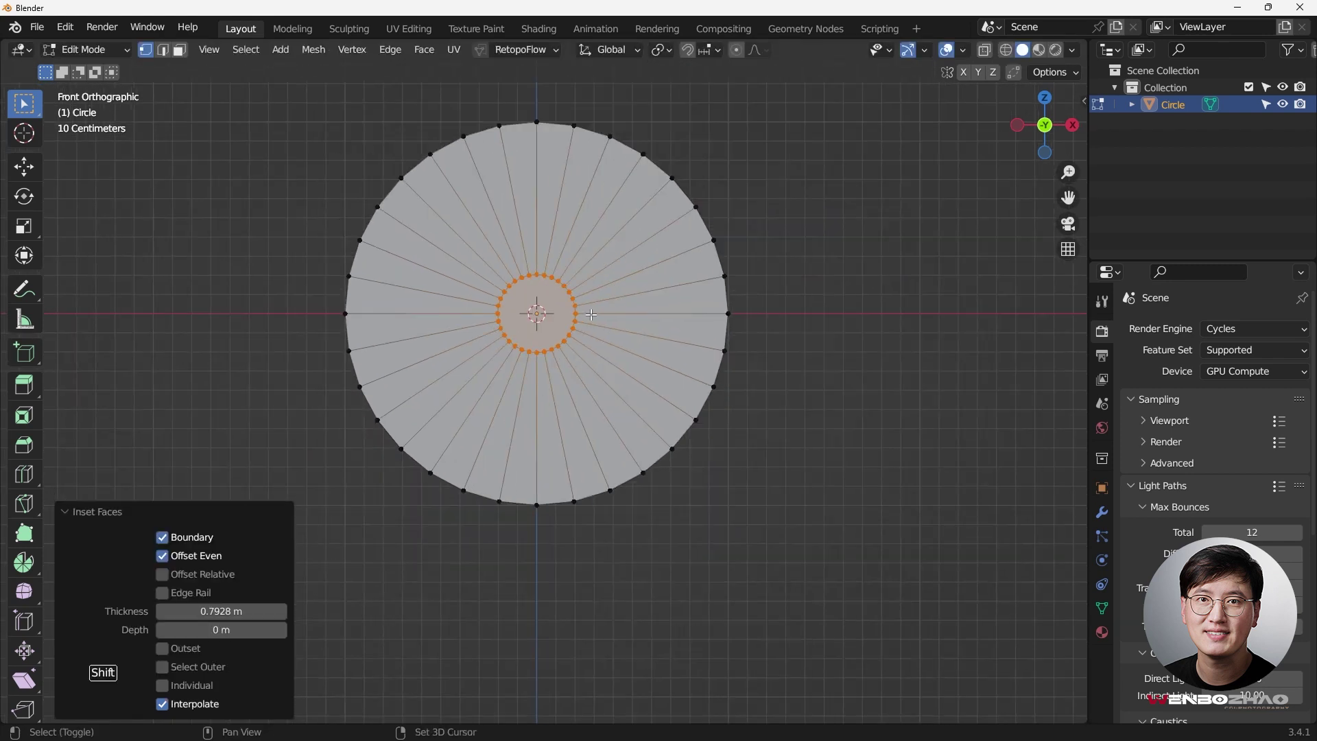
key("ctrl+r")
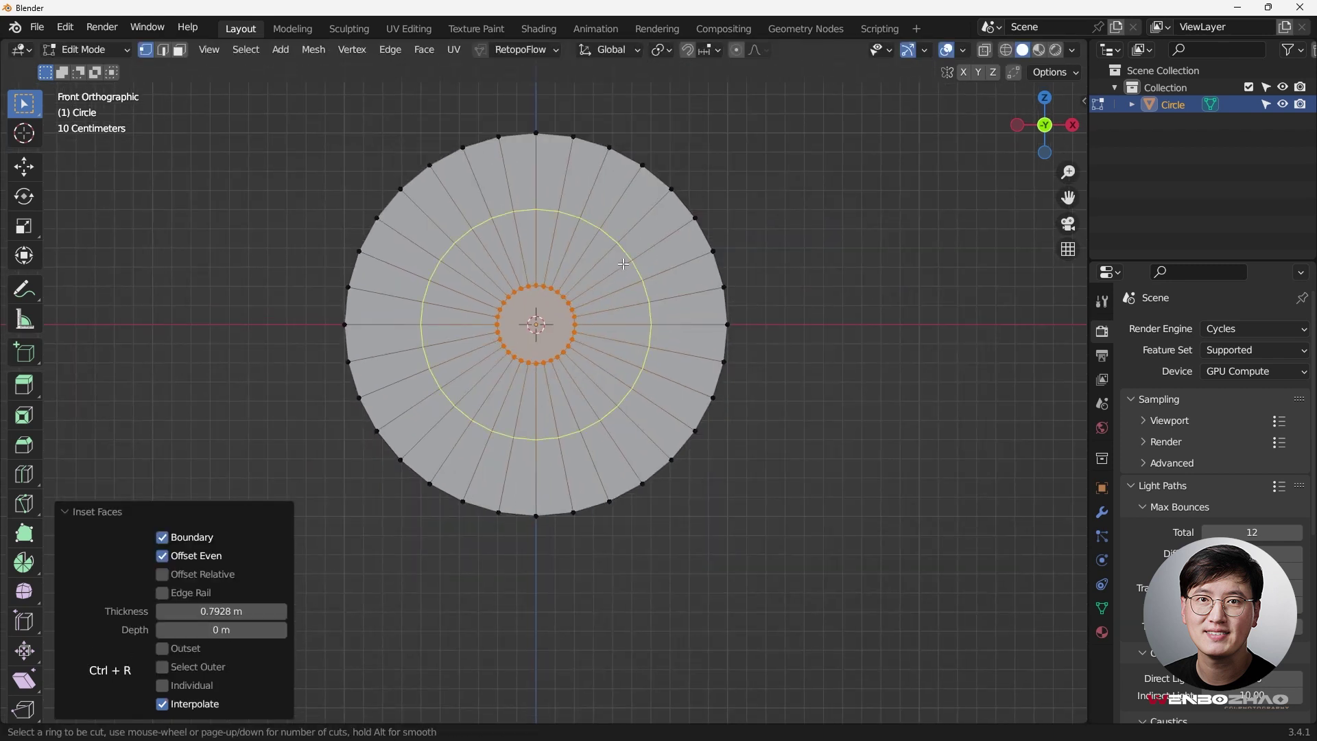
scroll(624, 263, "up", 5)
left_click(624, 263)
right_click(623, 264)
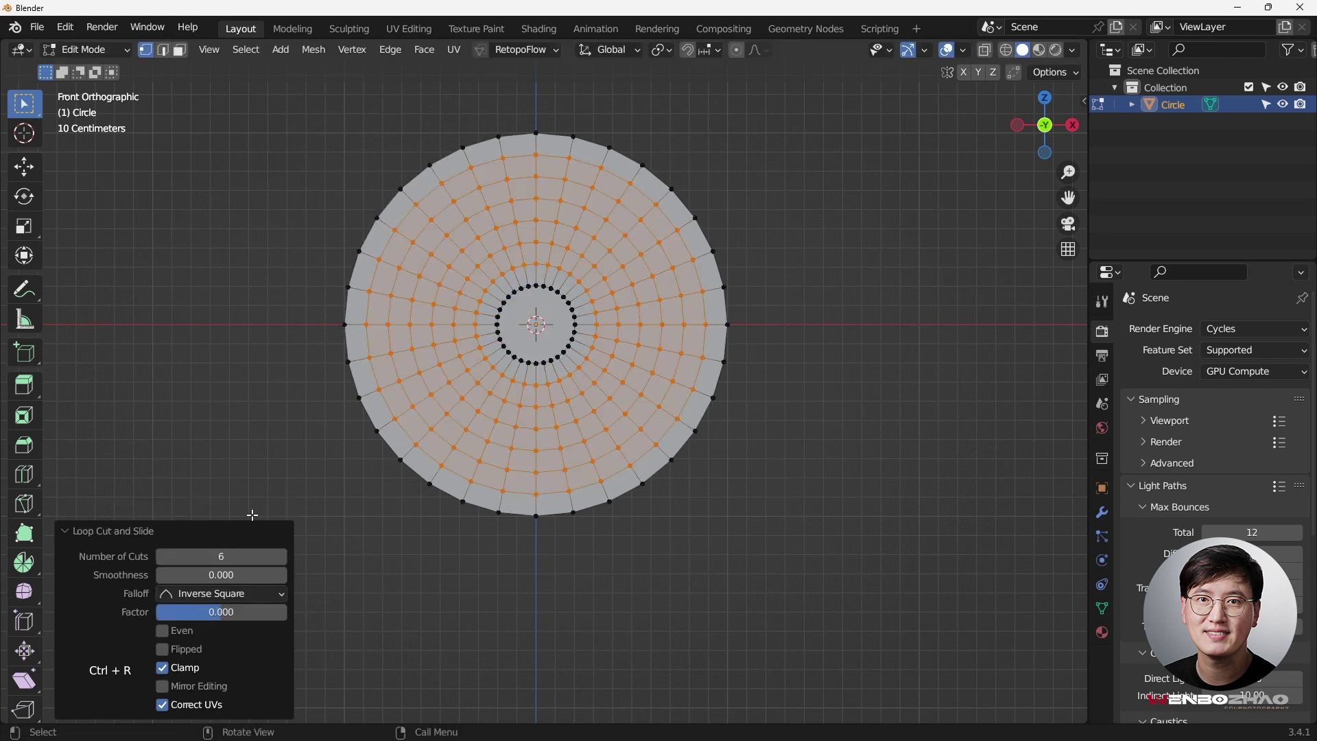
double_click(235, 554)
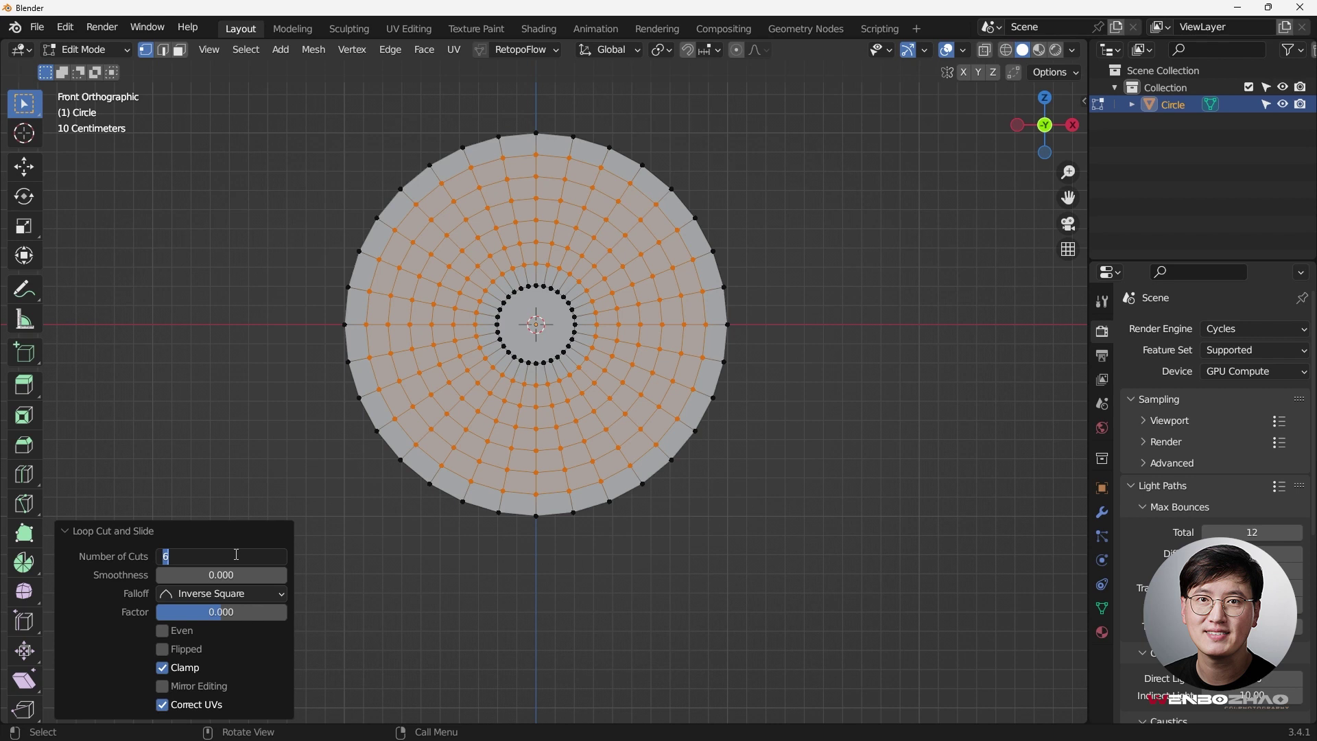
type("12")
key("Return")
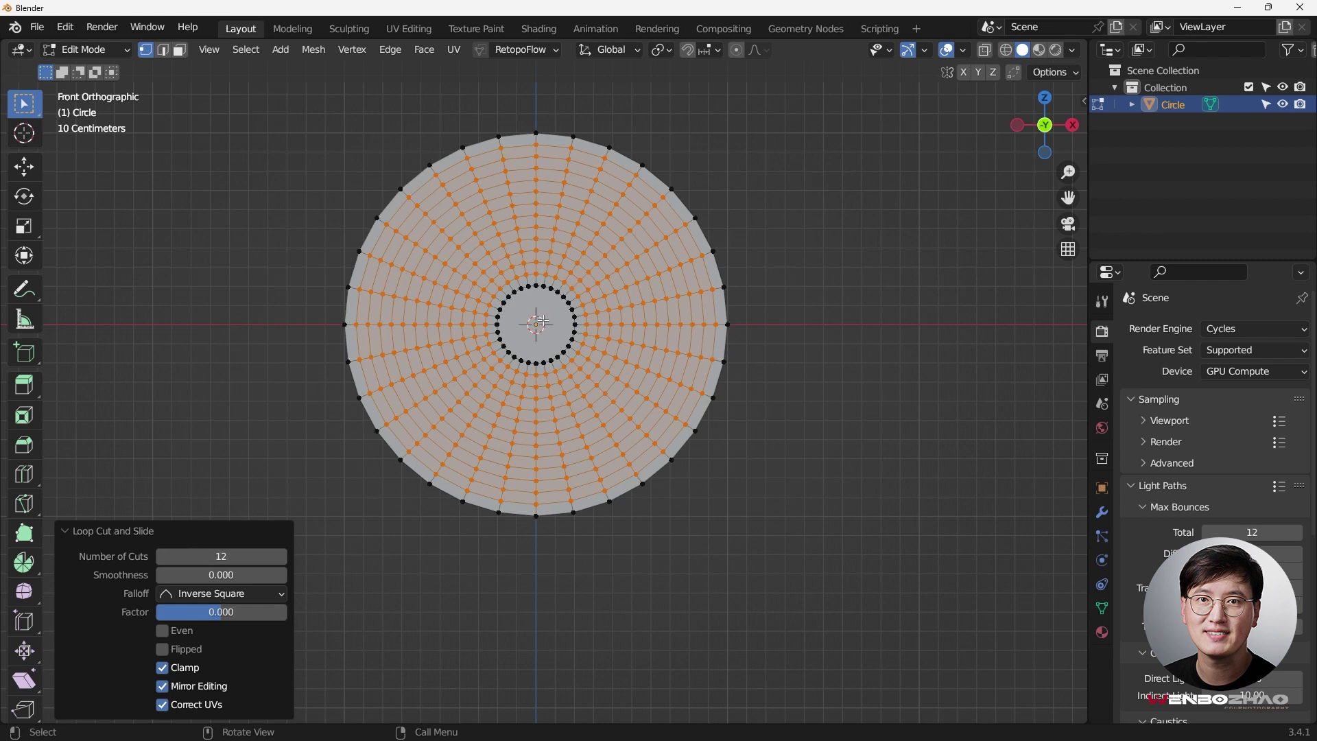
Step: Delete all vertices below the horizontal center line, selecting through the mesh with X-ray on, to leave a half-ring arch
left_click(322, 332)
key("alt+z")
left_click_drag(321, 332, 819, 586)
scroll(567, 356, "up", 3)
scroll(668, 290, "down", 2)
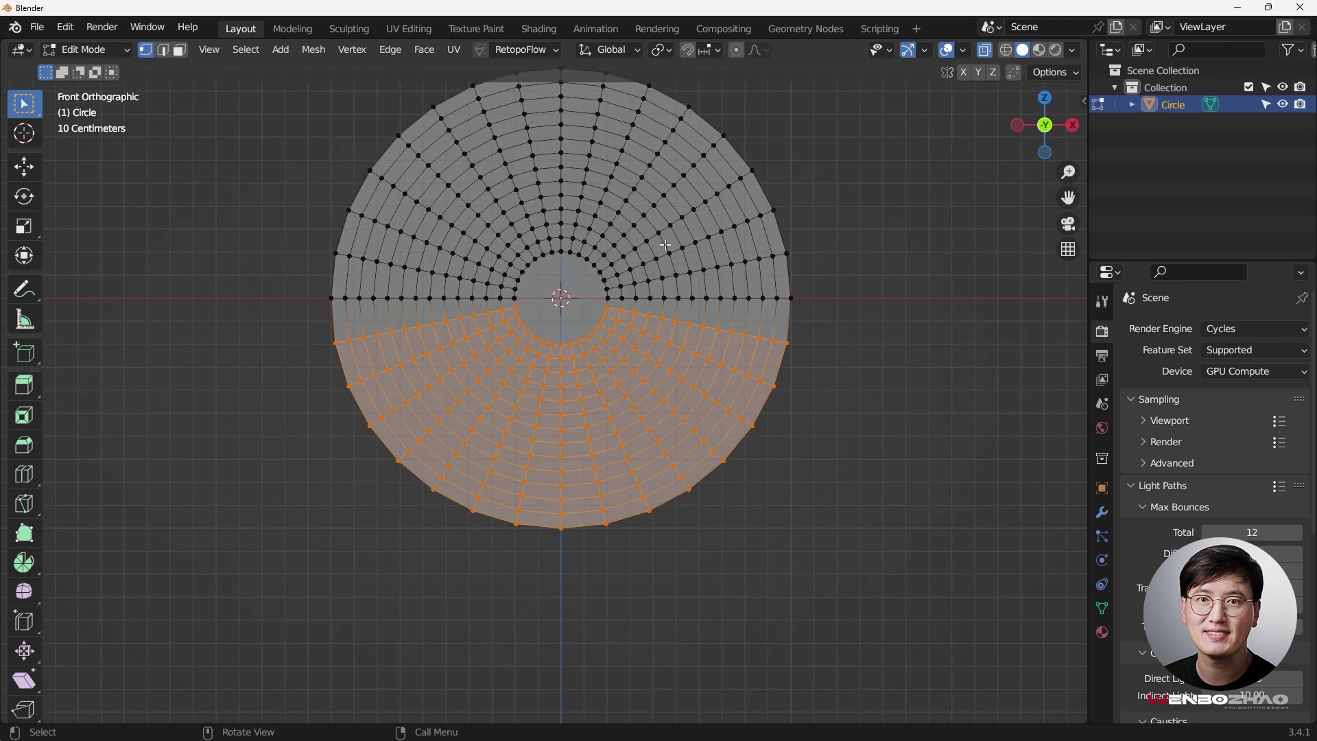
key("x")
left_click(702, 241)
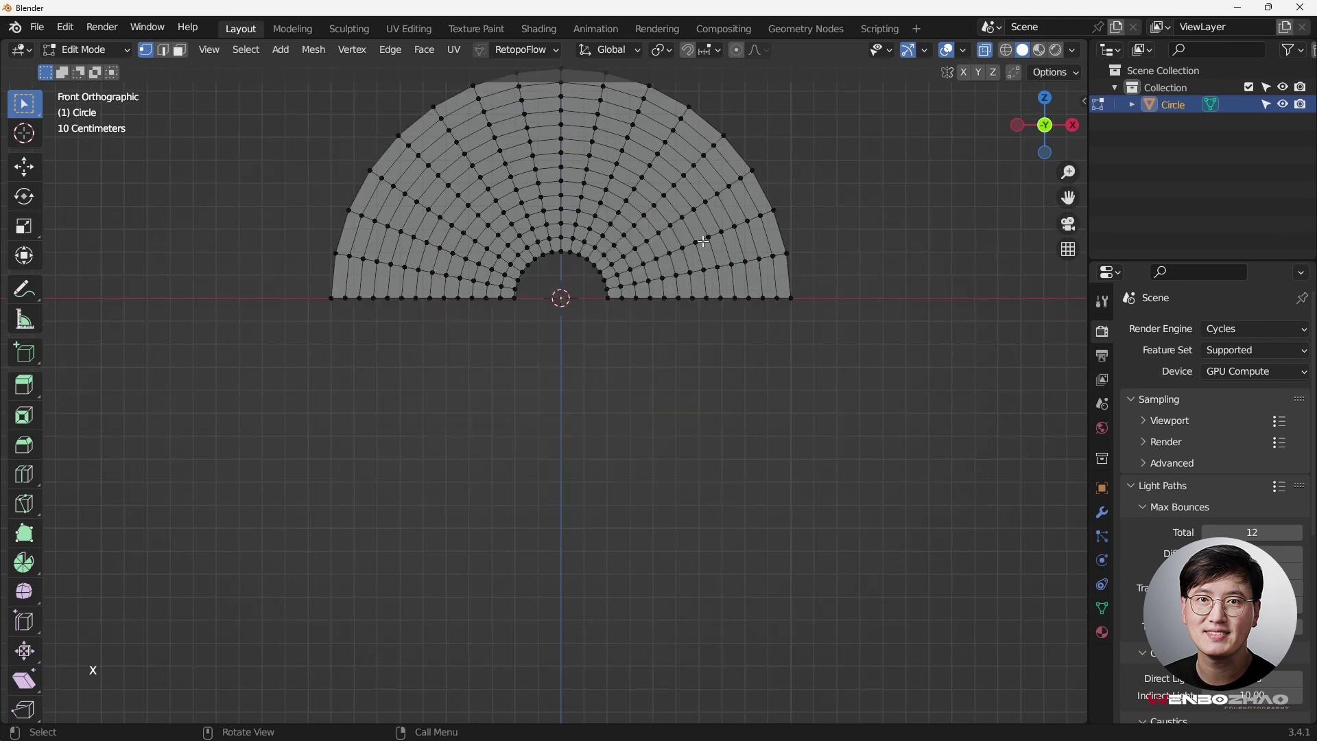
Step: Extrude both bottom edge rows of the arch straight down about 0.88 m along Z to form two legs
scroll(624, 306, "down", 2)
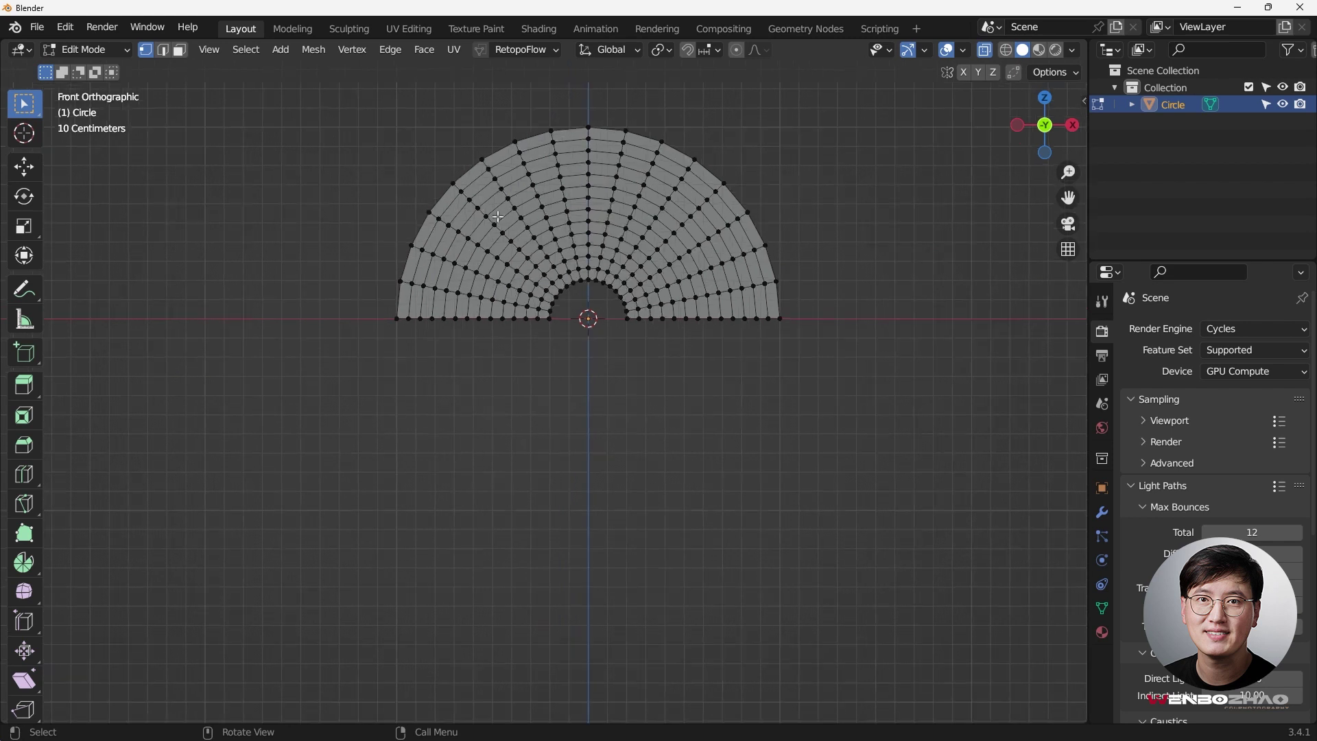
scroll(480, 254, "up", 1)
middle_click_drag(553, 246, 466, 264, "shift")
scroll(540, 239, "up", 1)
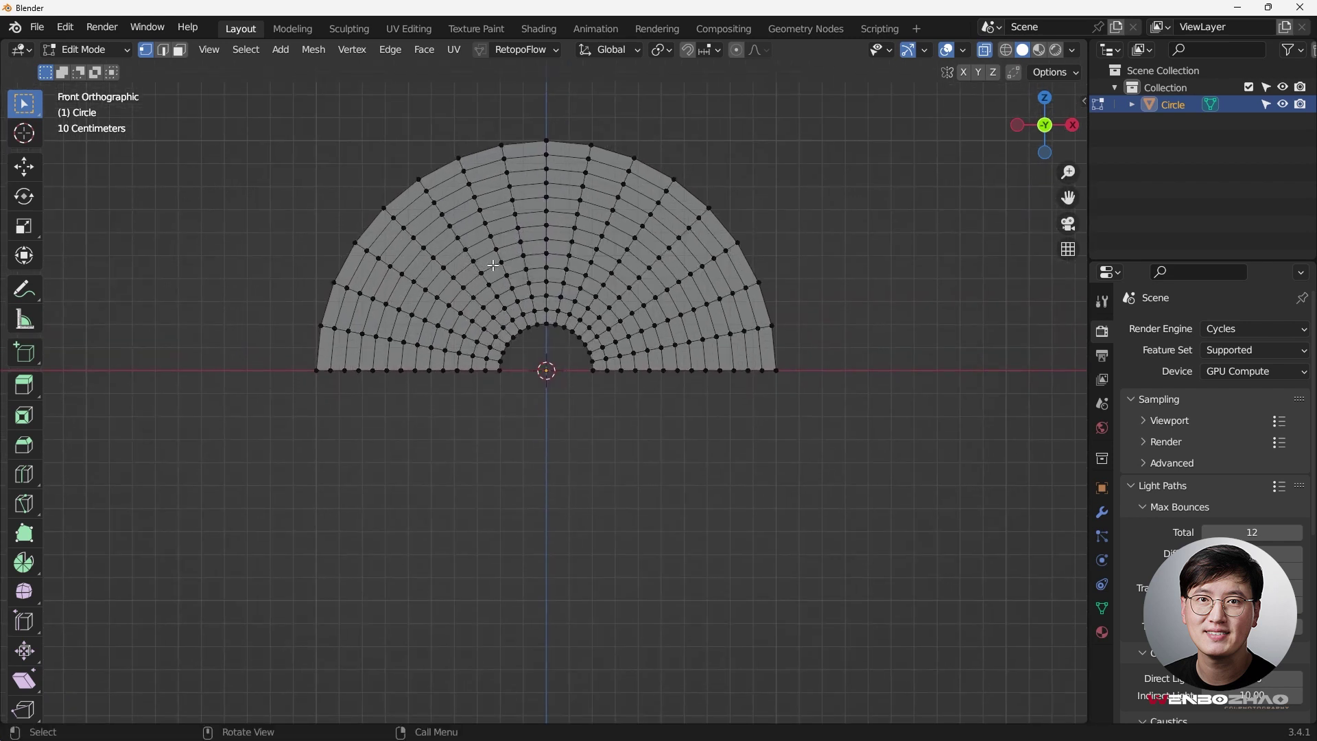
left_click_drag(303, 358, 502, 391)
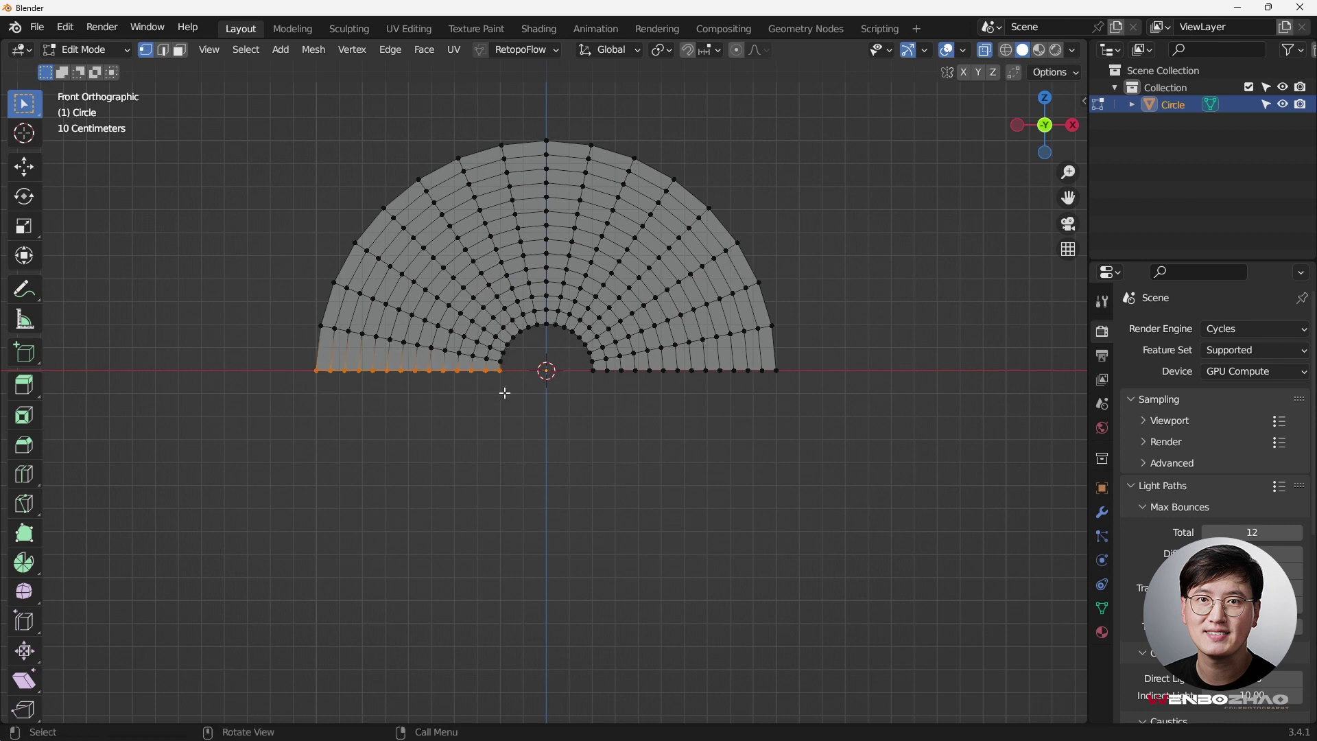
left_click_drag(586, 371, 789, 390, "shift")
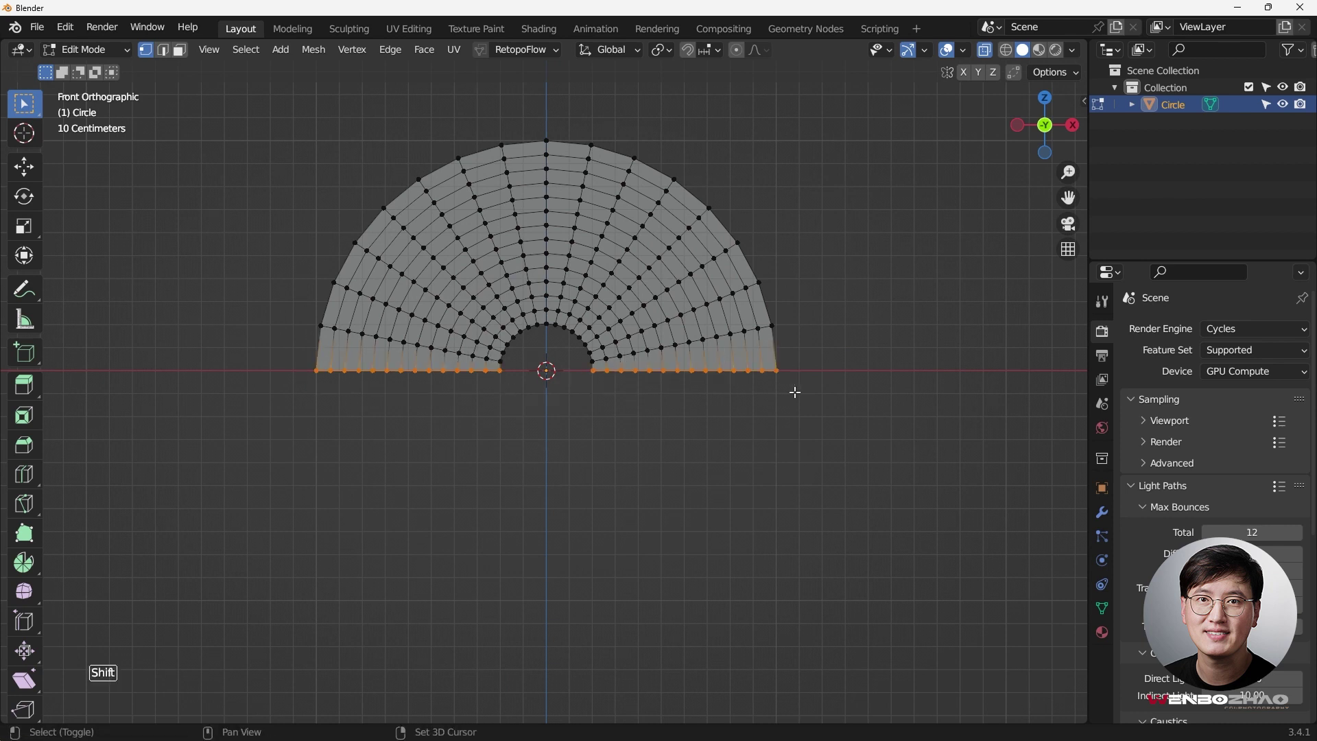
scroll(768, 357, "down", 2)
key("e")
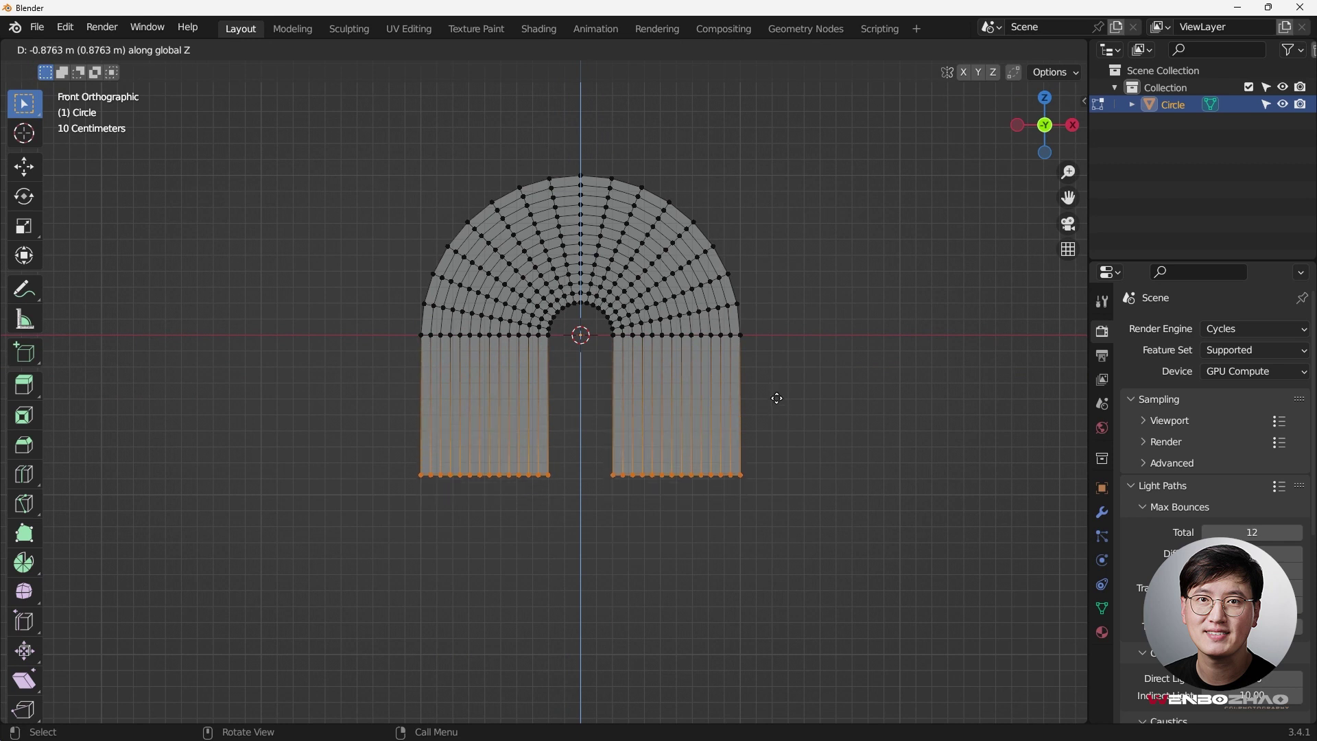
left_click(777, 398)
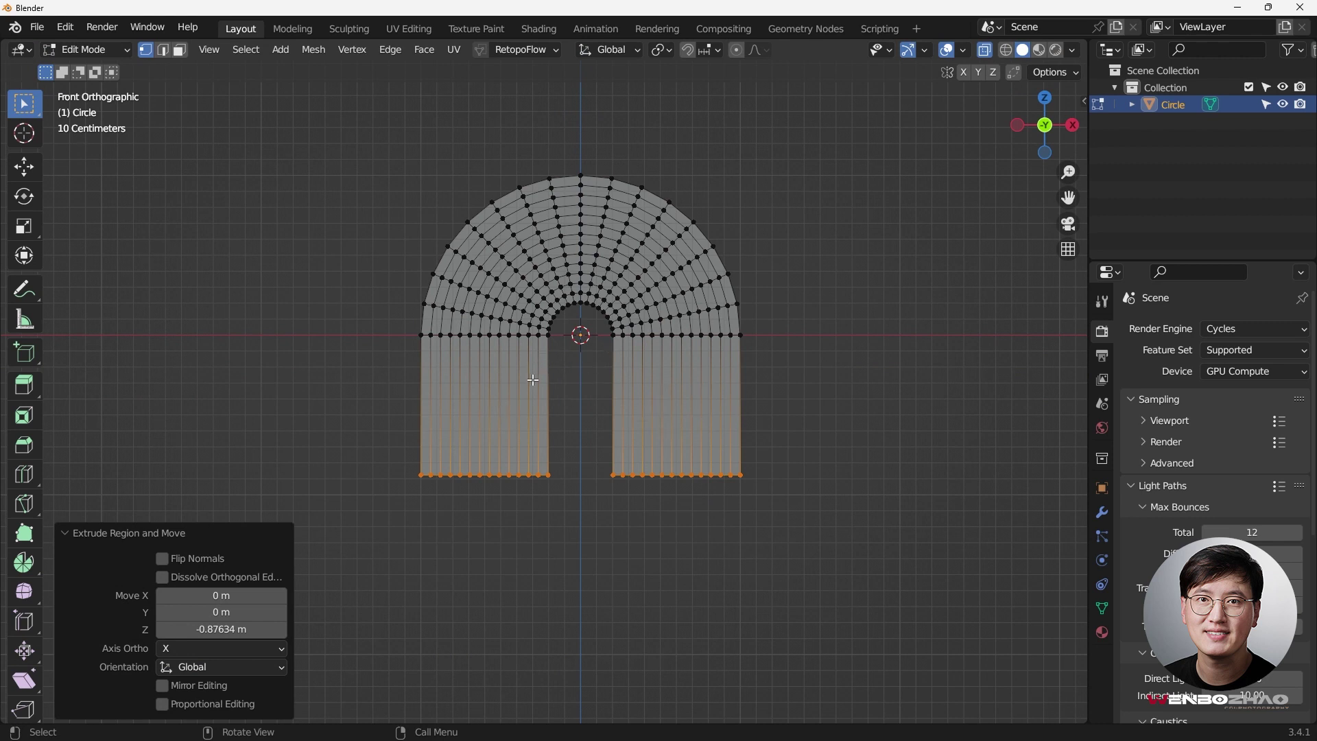
Step: Add four evenly spaced horizontal loop cuts across each of the arch's two legs
key("ctrl+r")
scroll(533, 379, "up", 3)
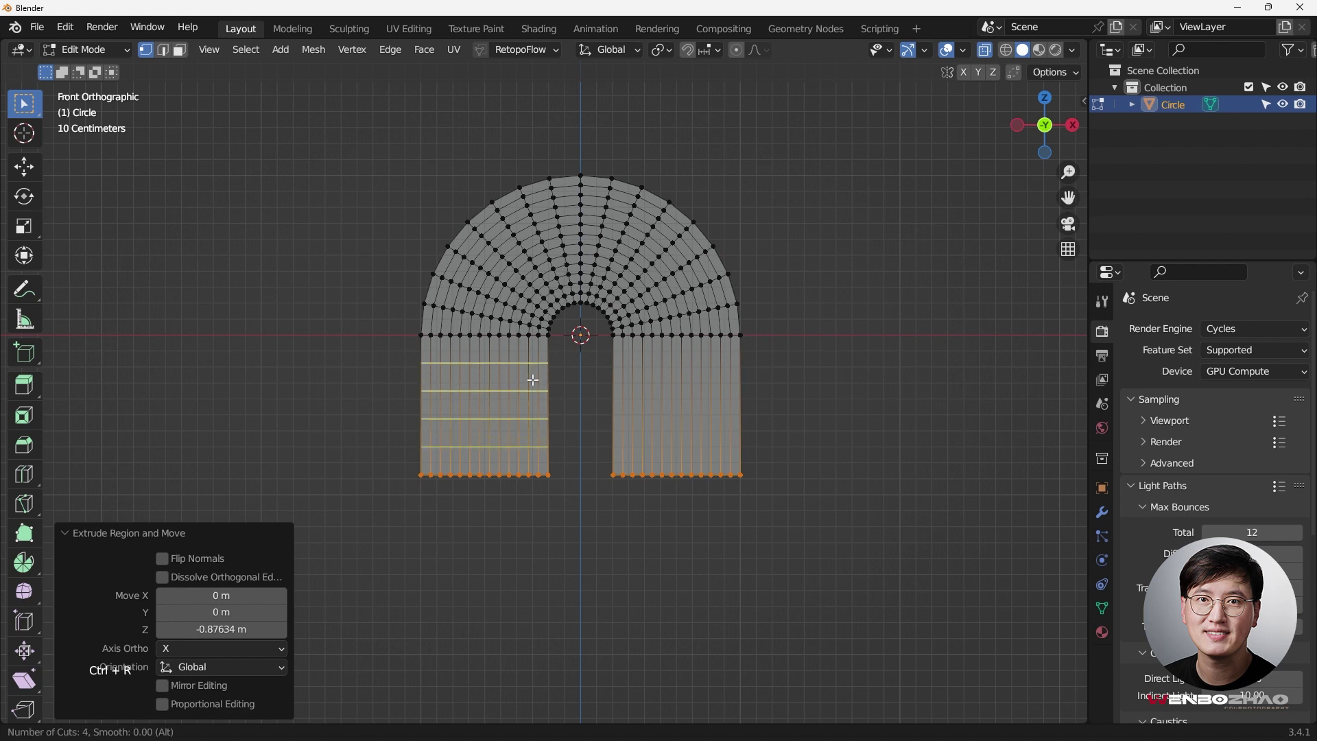
scroll(533, 379, "up", 1)
scroll(533, 379, "down", 1)
left_click(533, 379)
right_click(533, 380)
key("ctrl+r")
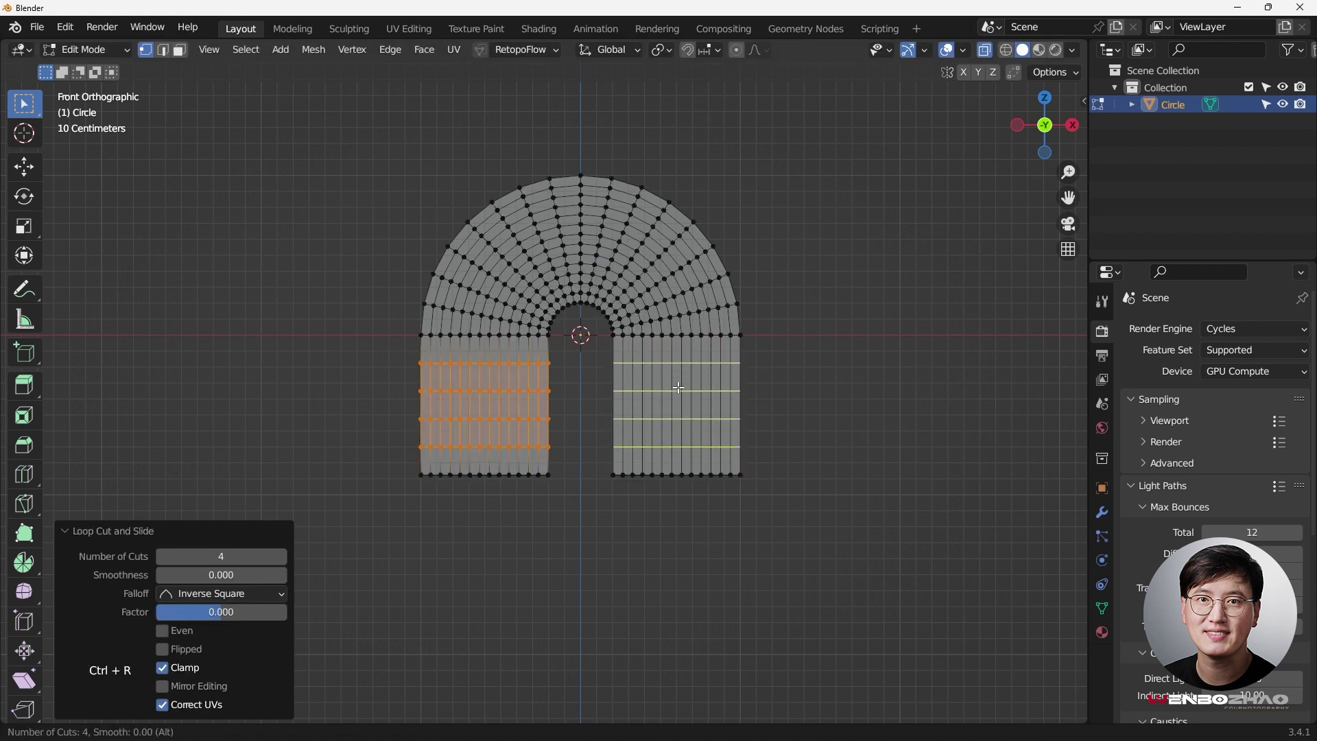
left_click(678, 388)
right_click(678, 388)
key("alt+a")
Step: Extrude the entire arch about 0.32 m along Y to give it thickness, and turn X-ray off
key("KP_1")
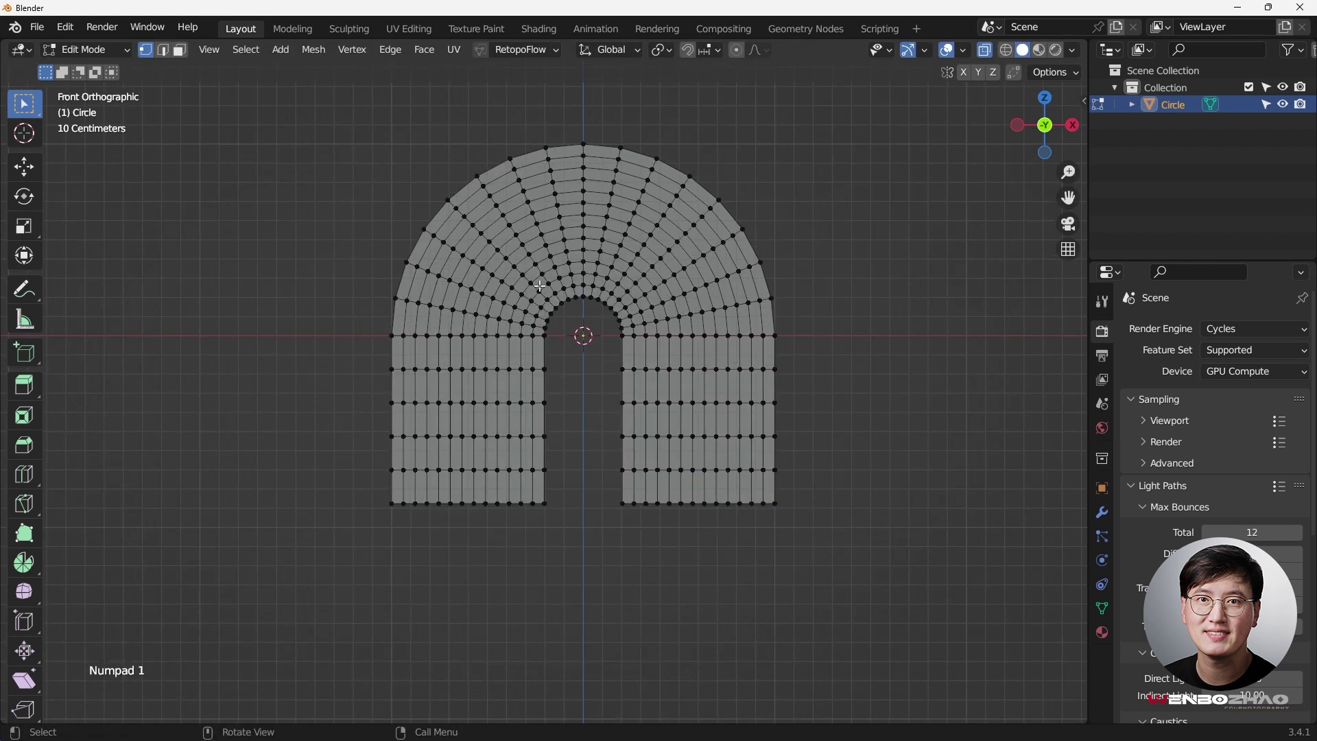
middle_click_drag(677, 274, 649, 289)
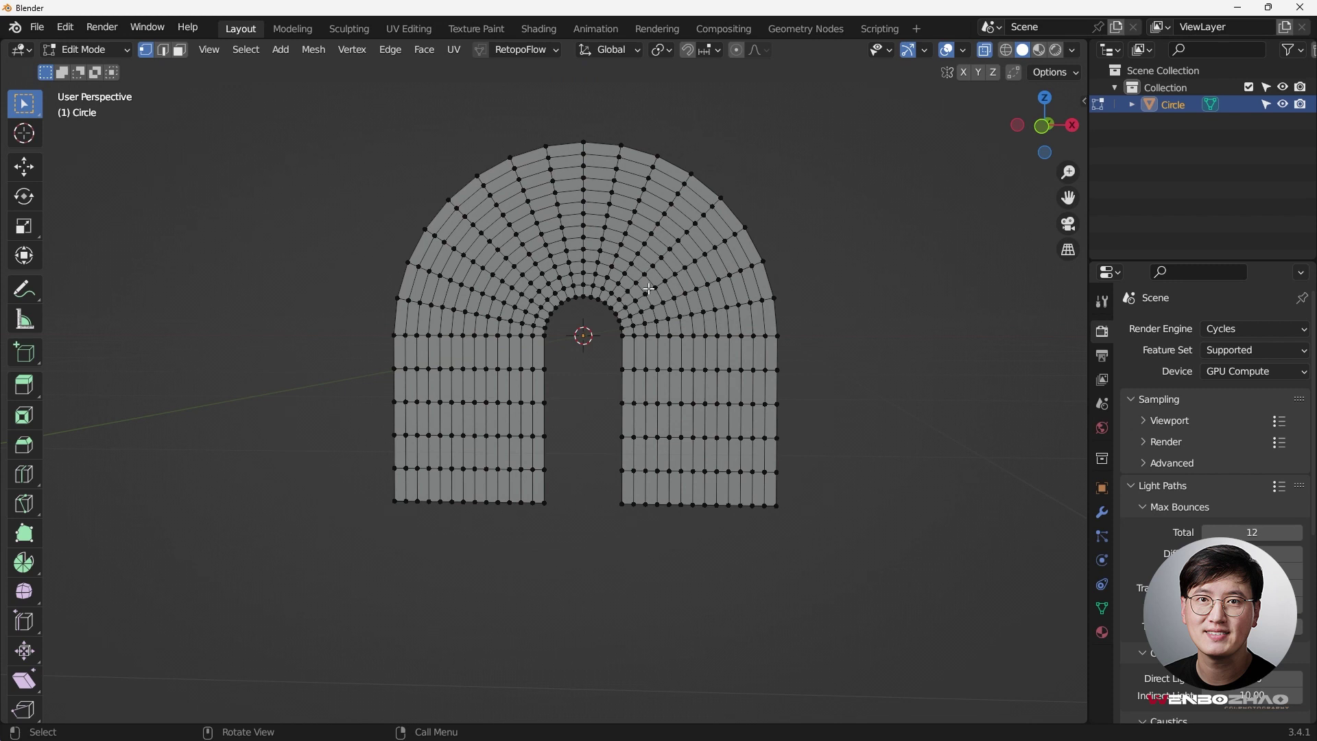
key("a")
key("KP_3")
key("e")
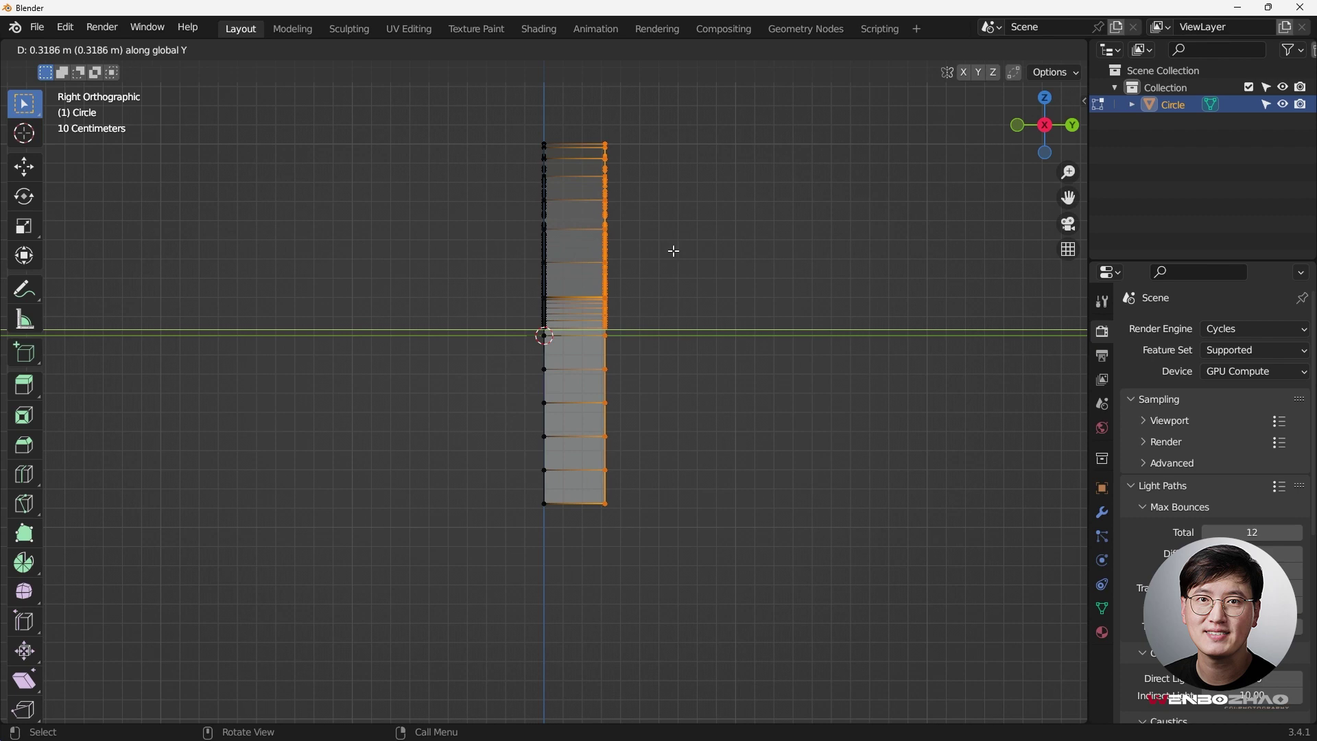
left_click(673, 250)
middle_click_drag(674, 250, 731, 309)
key("alt+a")
key("alt+z")
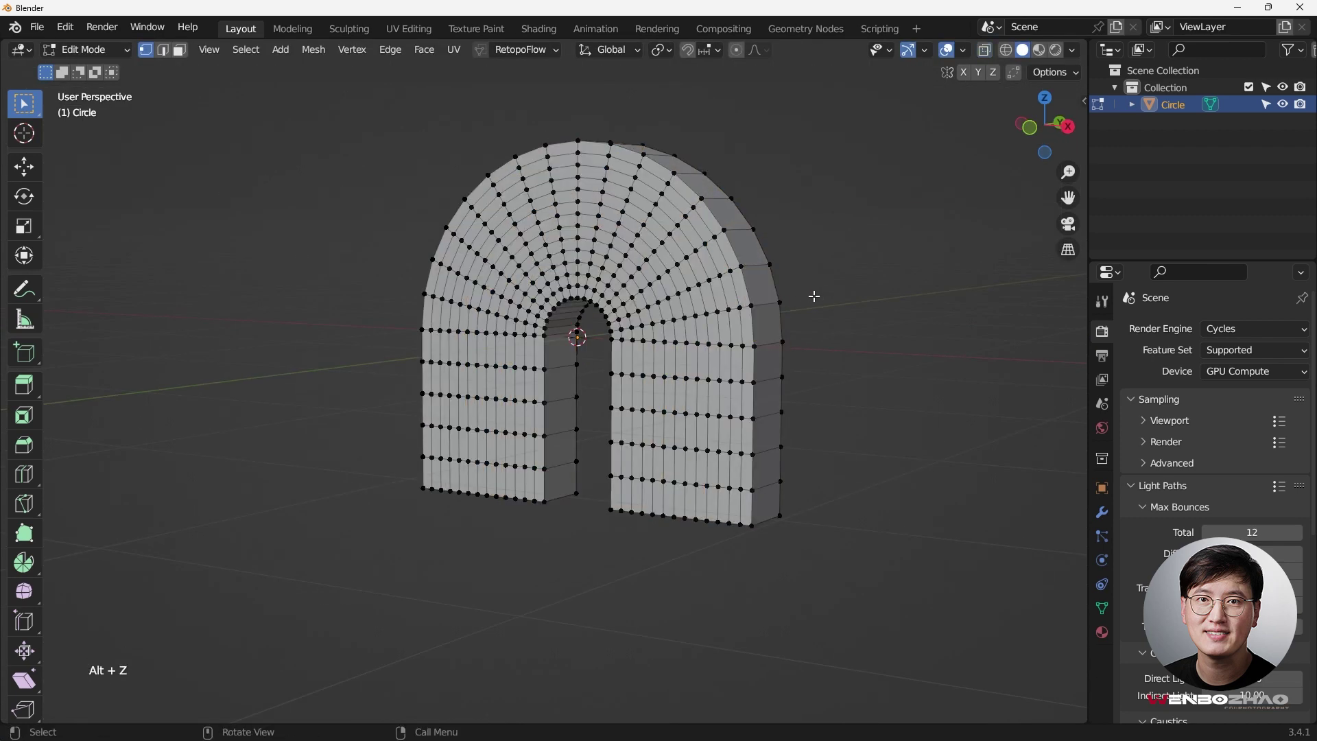
Step: Turn on the Face Orientation overlay to check the direction of the arch's normals
middle_click_drag(814, 294, 794, 329)
key("Tab")
key("Tab")
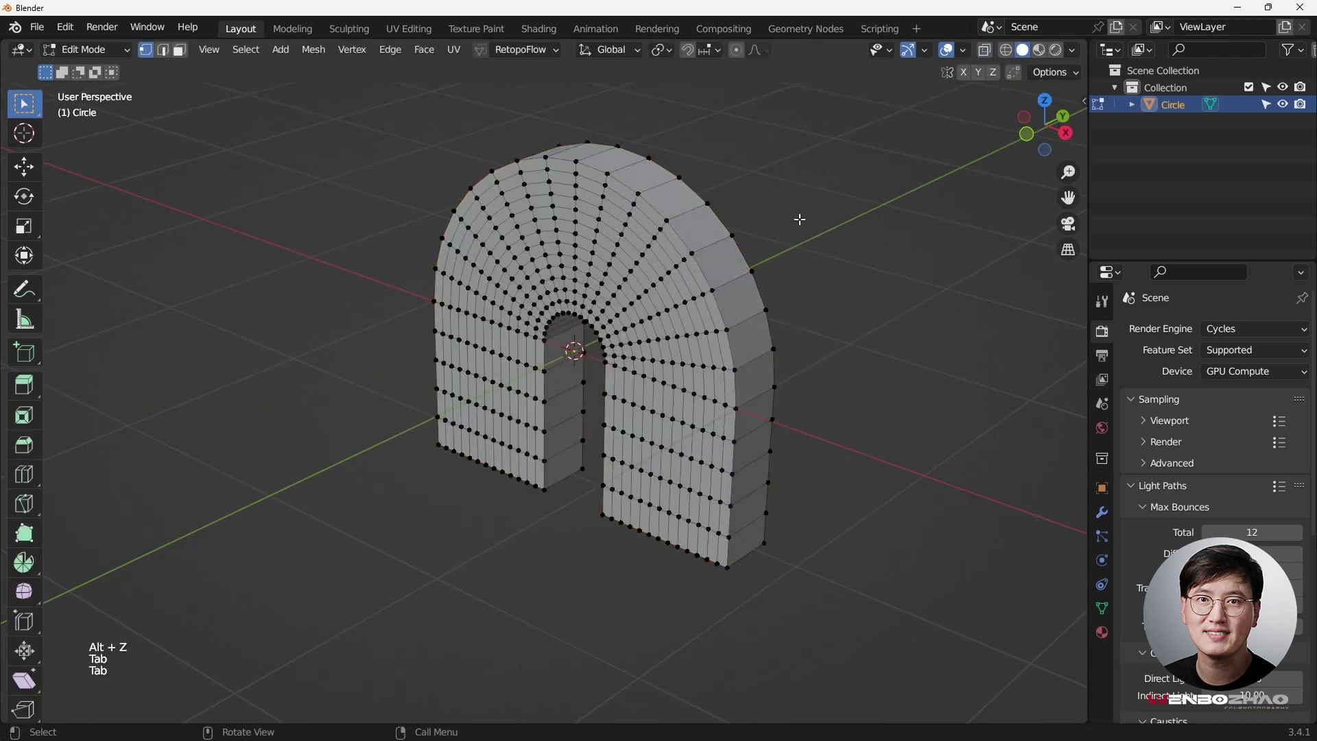
middle_click_drag(797, 218, 573, 206)
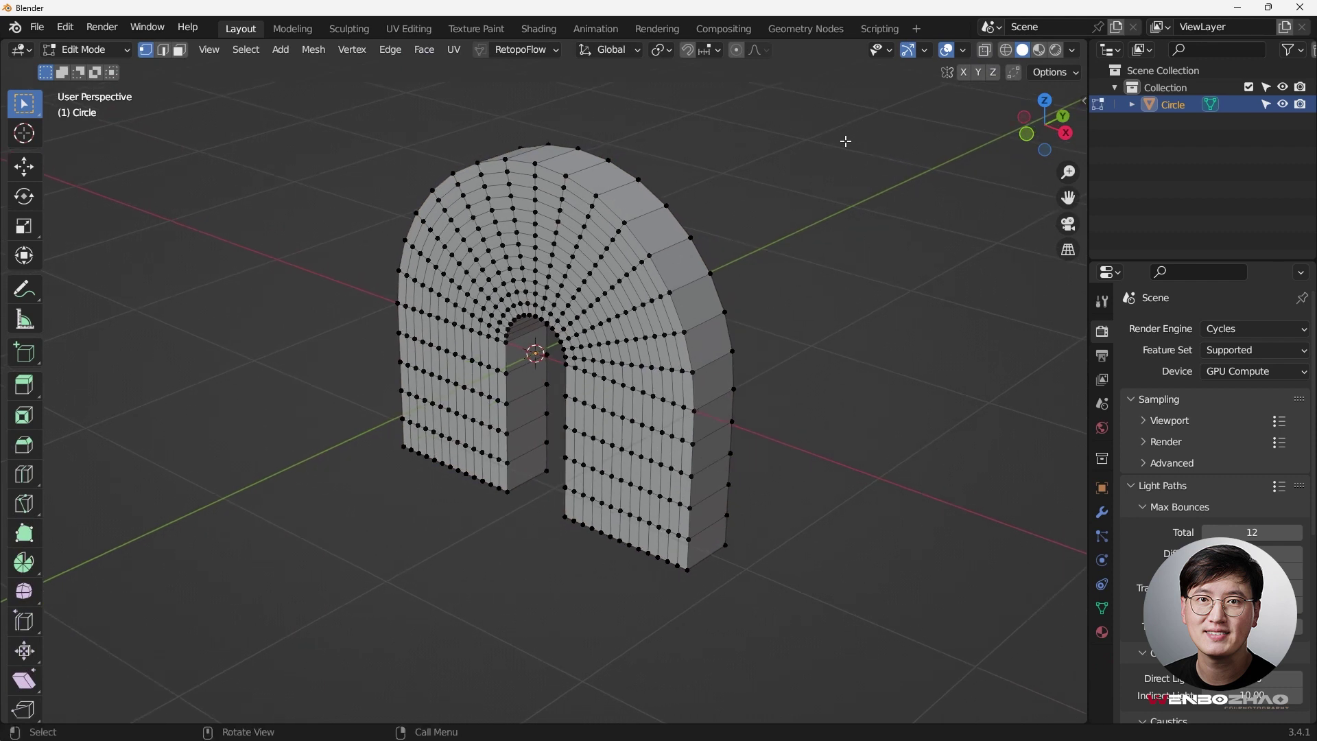
left_click(964, 51)
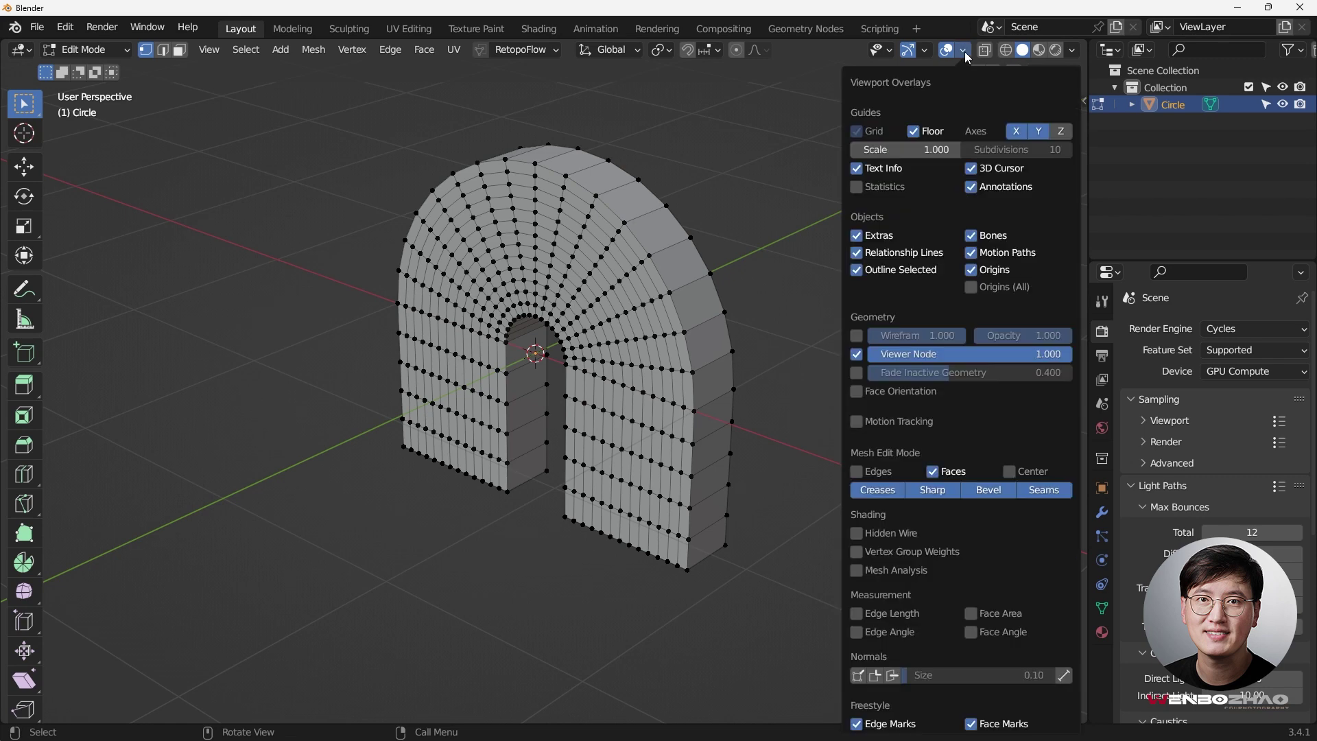
left_click(859, 390)
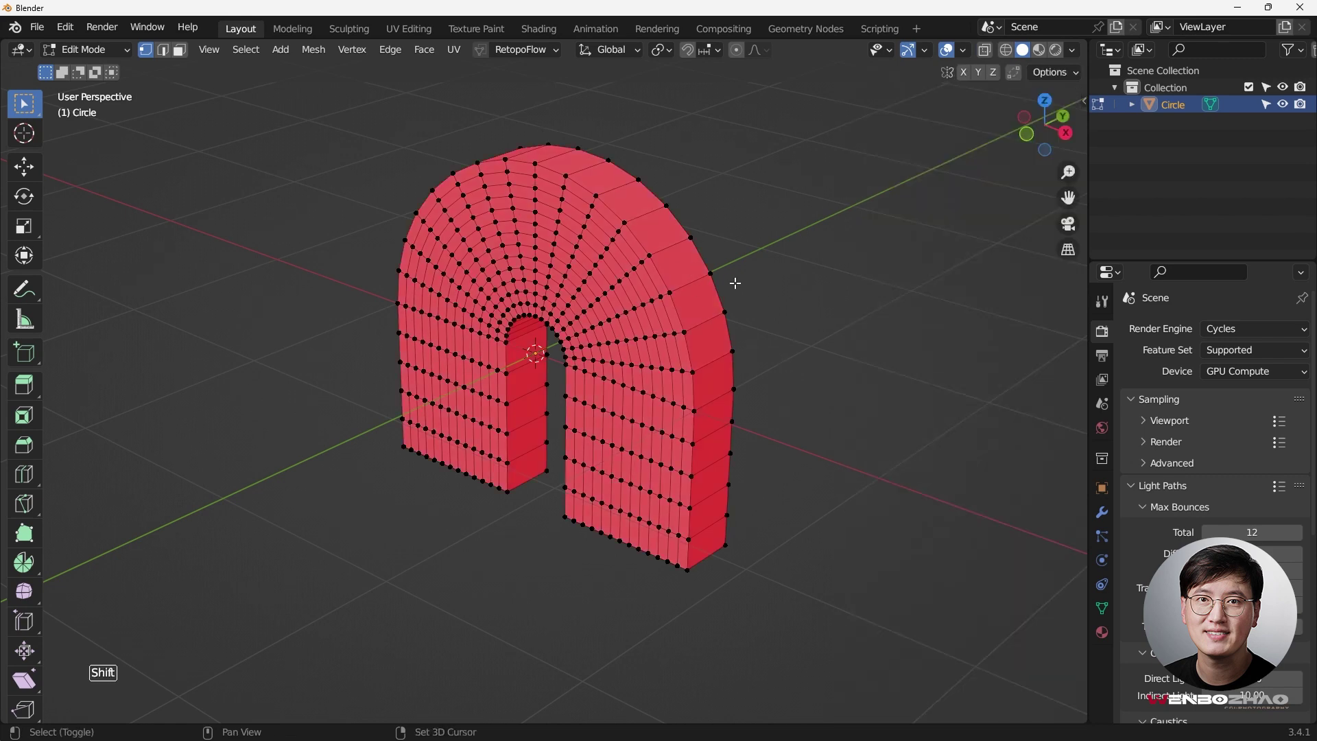
middle_click_drag(729, 285, 688, 296, "shift")
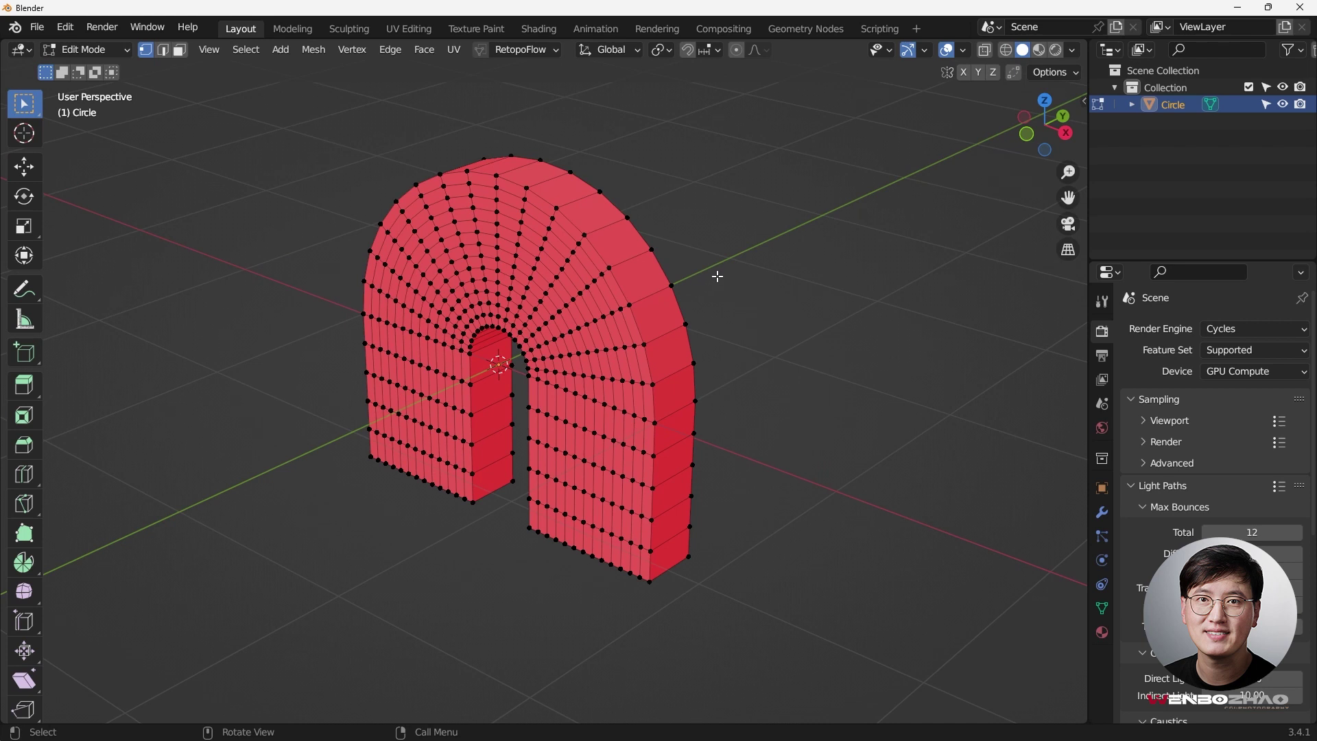
Step: Recalculate the normals of the whole arch to face outward and clear the selection
key("a")
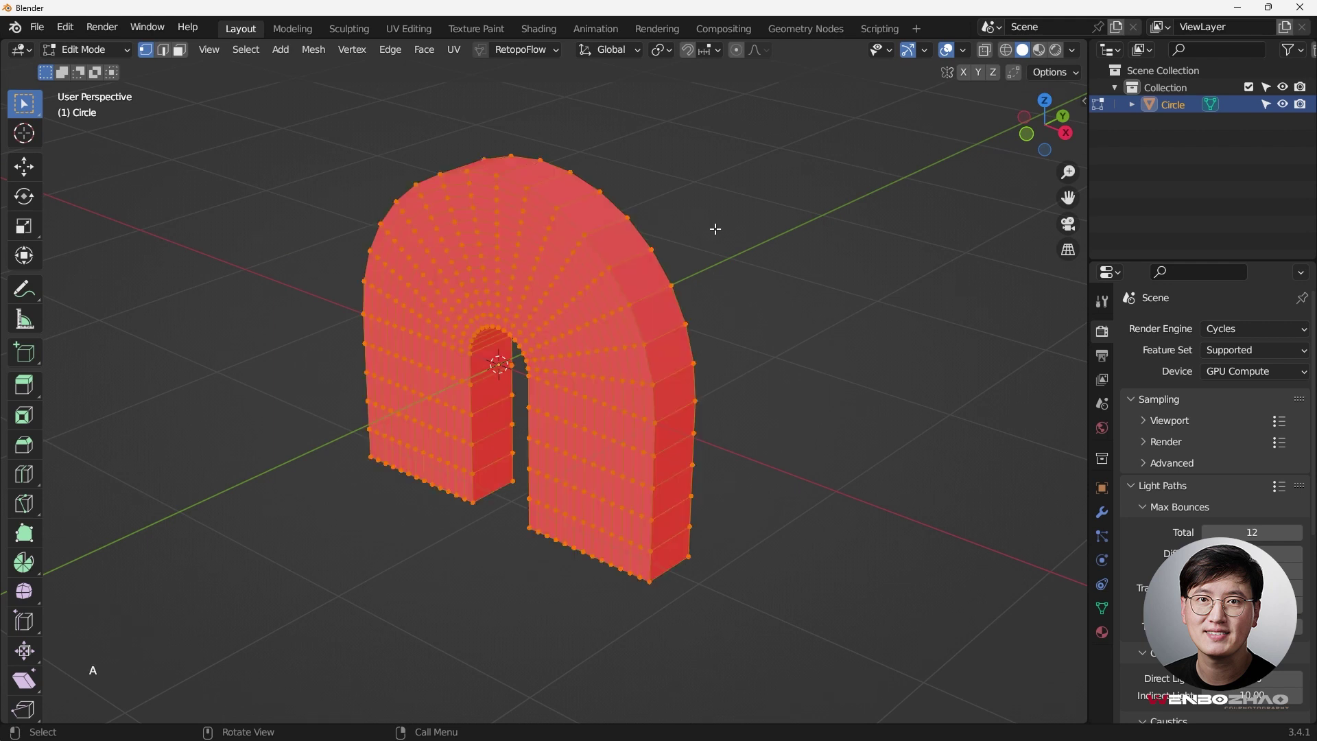
key("shift+n")
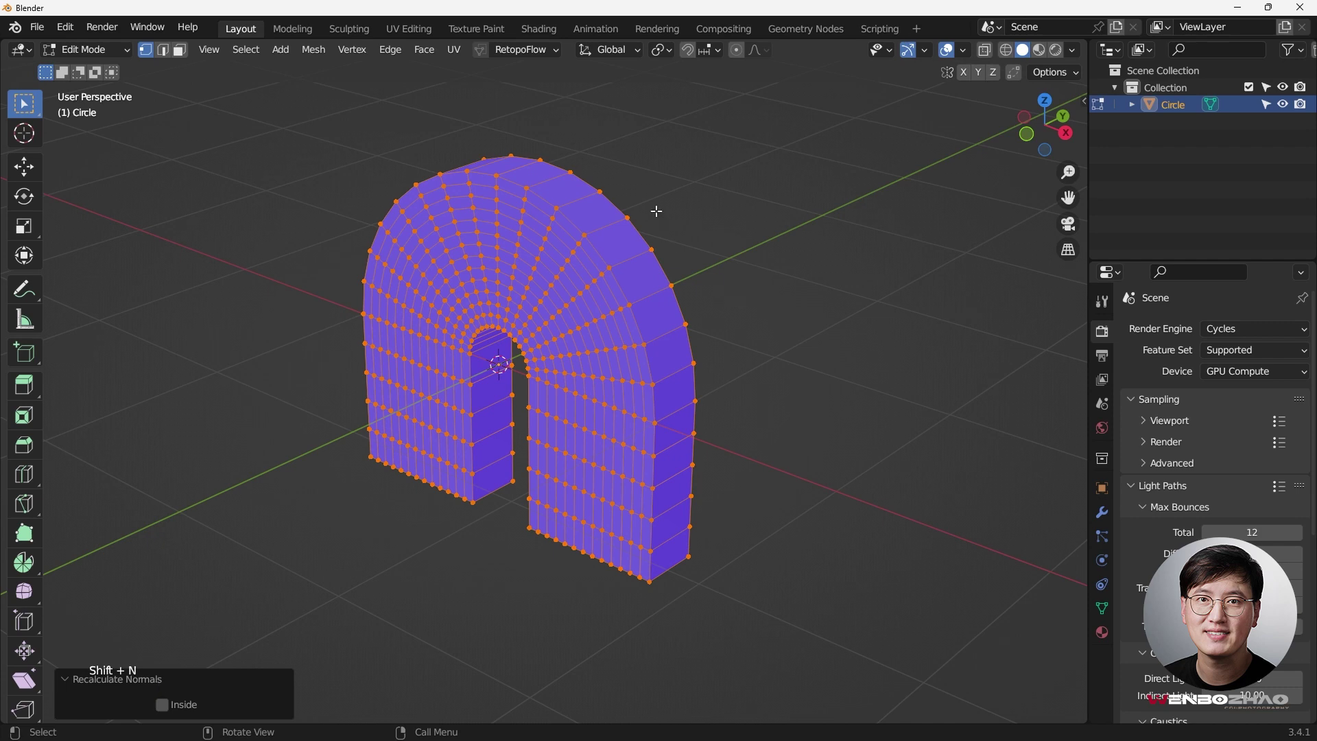
middle_click_drag(700, 362, 566, 329)
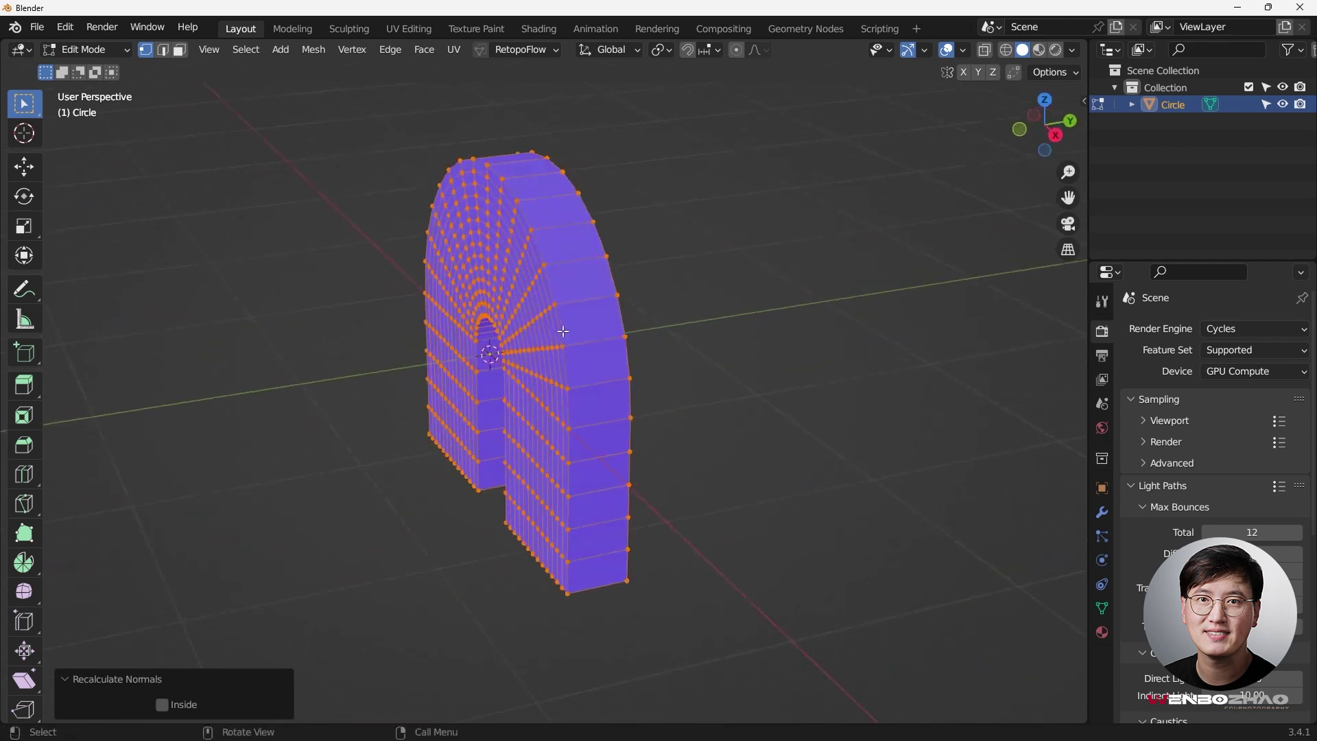
middle_click_drag(676, 332, 638, 332)
left_click(739, 336)
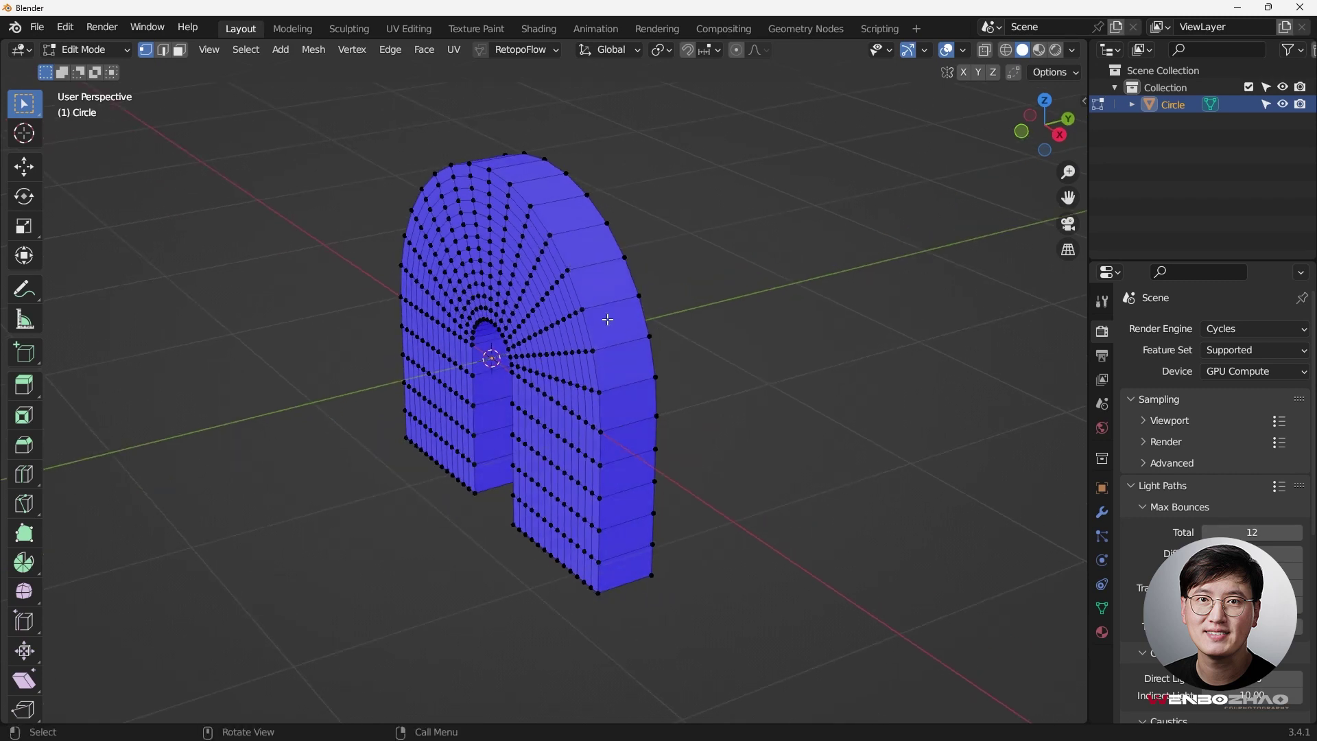
Step: Switch to the front view and turn off the Face Orientation overlay
key("KP_1")
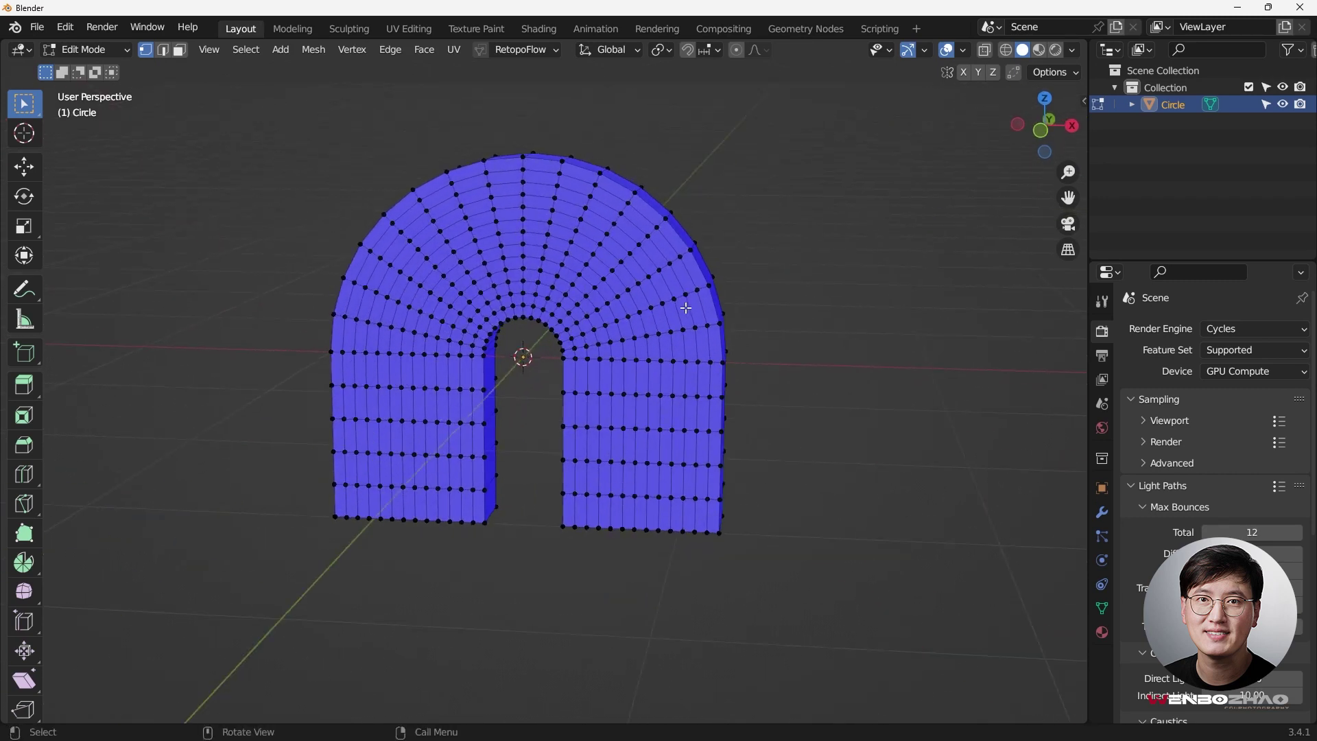
scroll(460, 269, "up", 4)
scroll(460, 270, "down", 3)
middle_click_drag(473, 412, 497, 388, "shift")
scroll(500, 353, "up", 2)
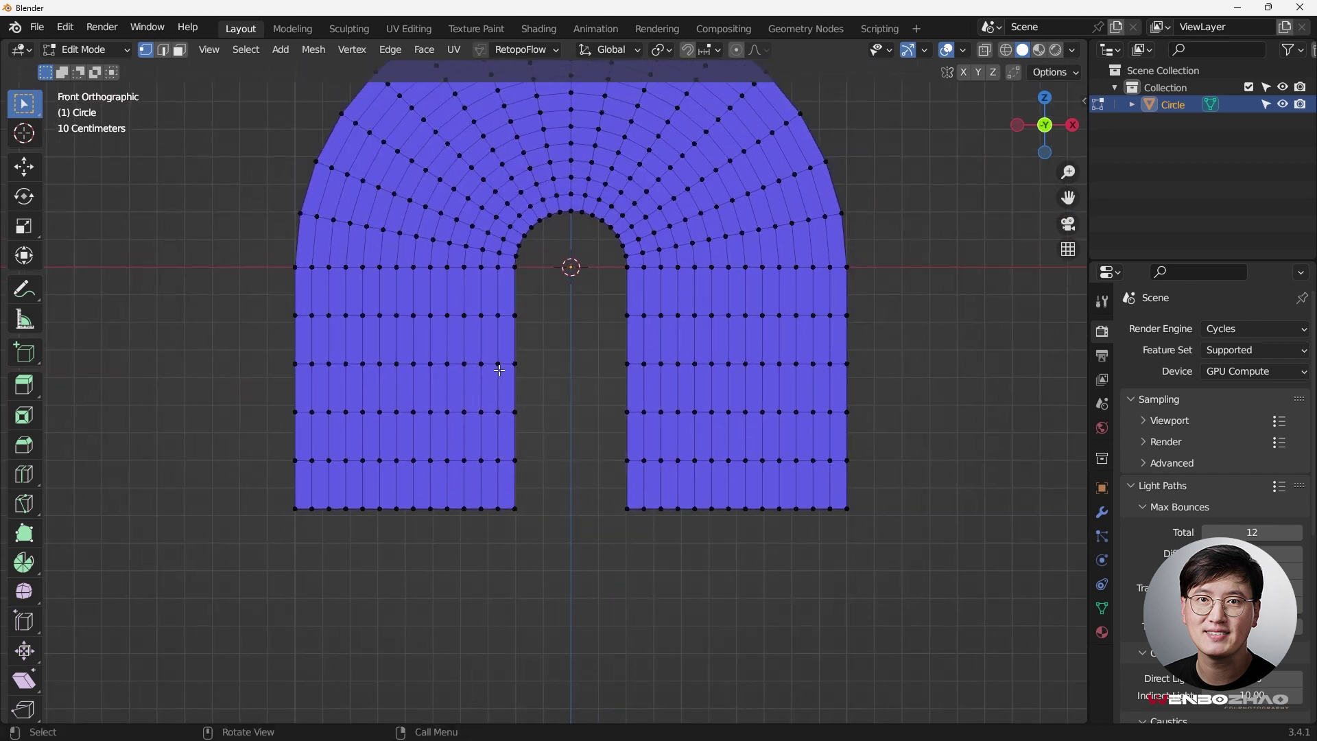
scroll(472, 321, "up", 1)
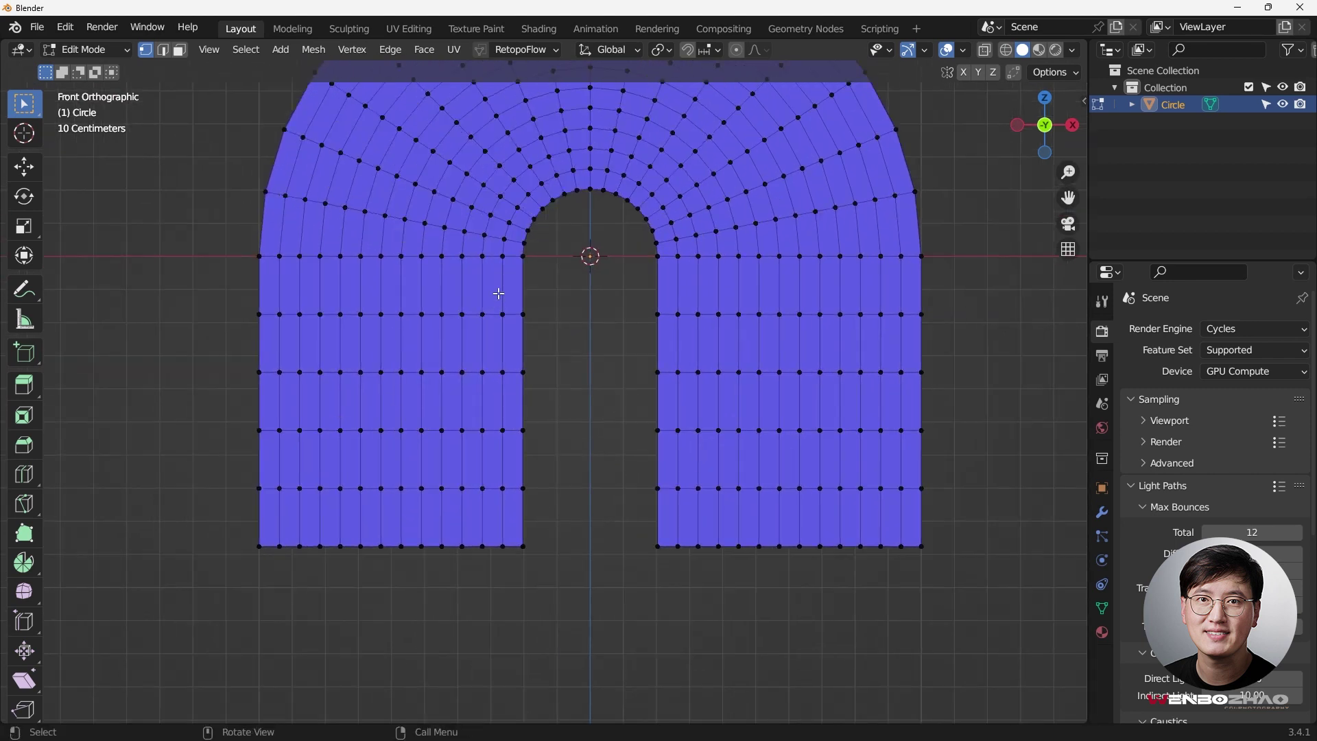
scroll(503, 288, "down", 2)
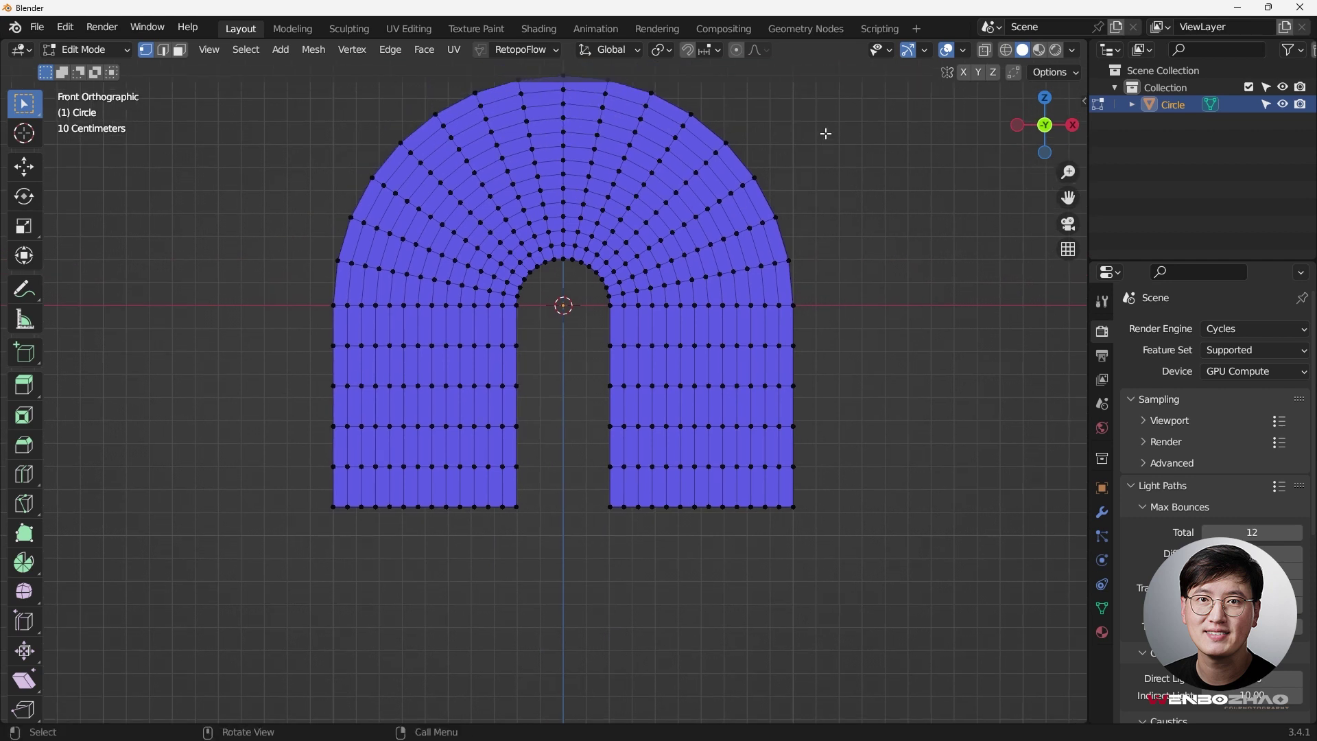
left_click(965, 51)
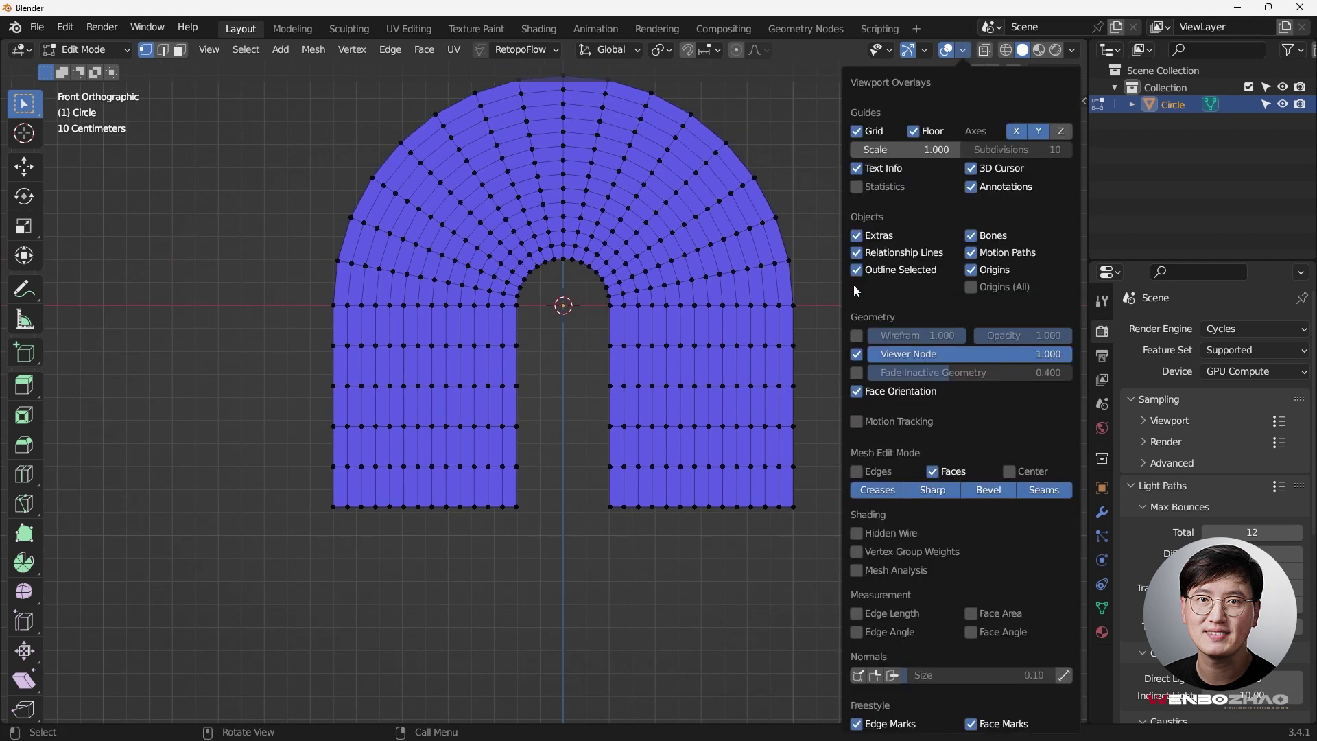
left_click(857, 391)
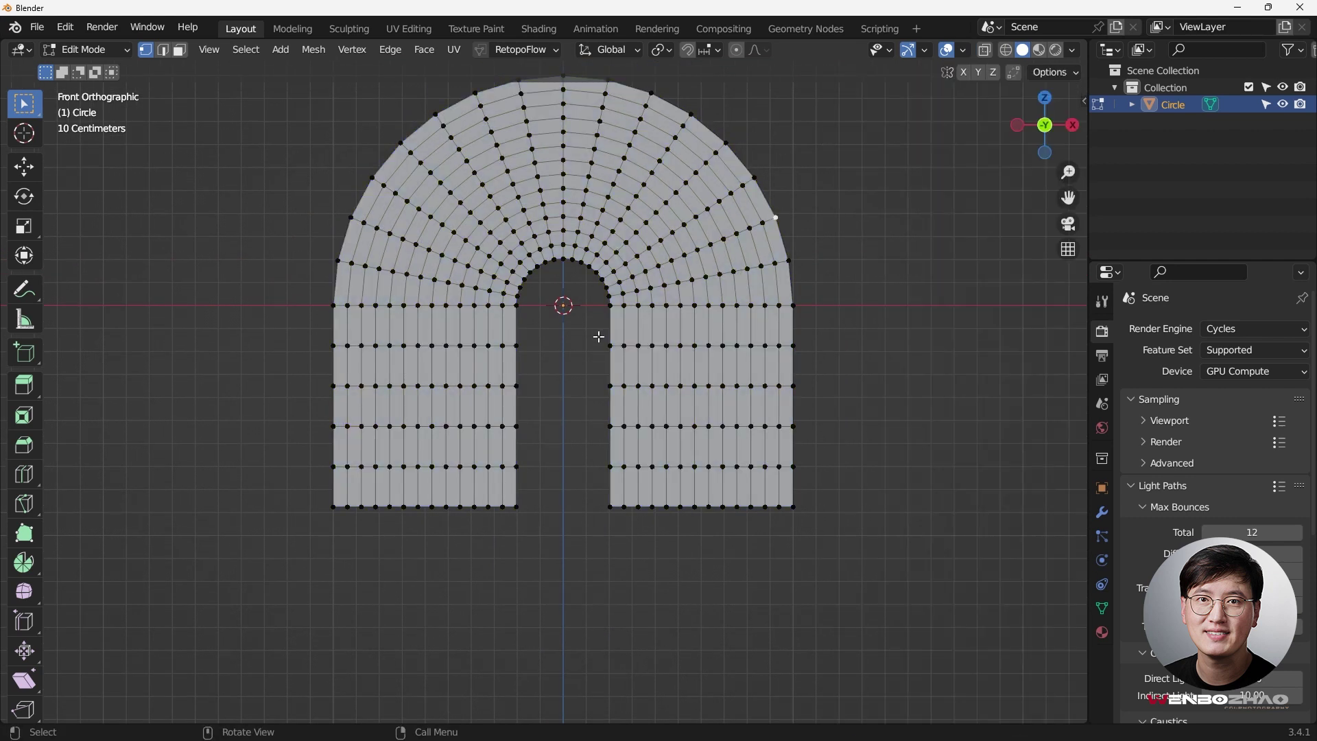
Step: Select every second lengthwise edge loop around the arch, six in total, starting one row out from the inner opening
left_click(474, 466)
left_click(564, 422)
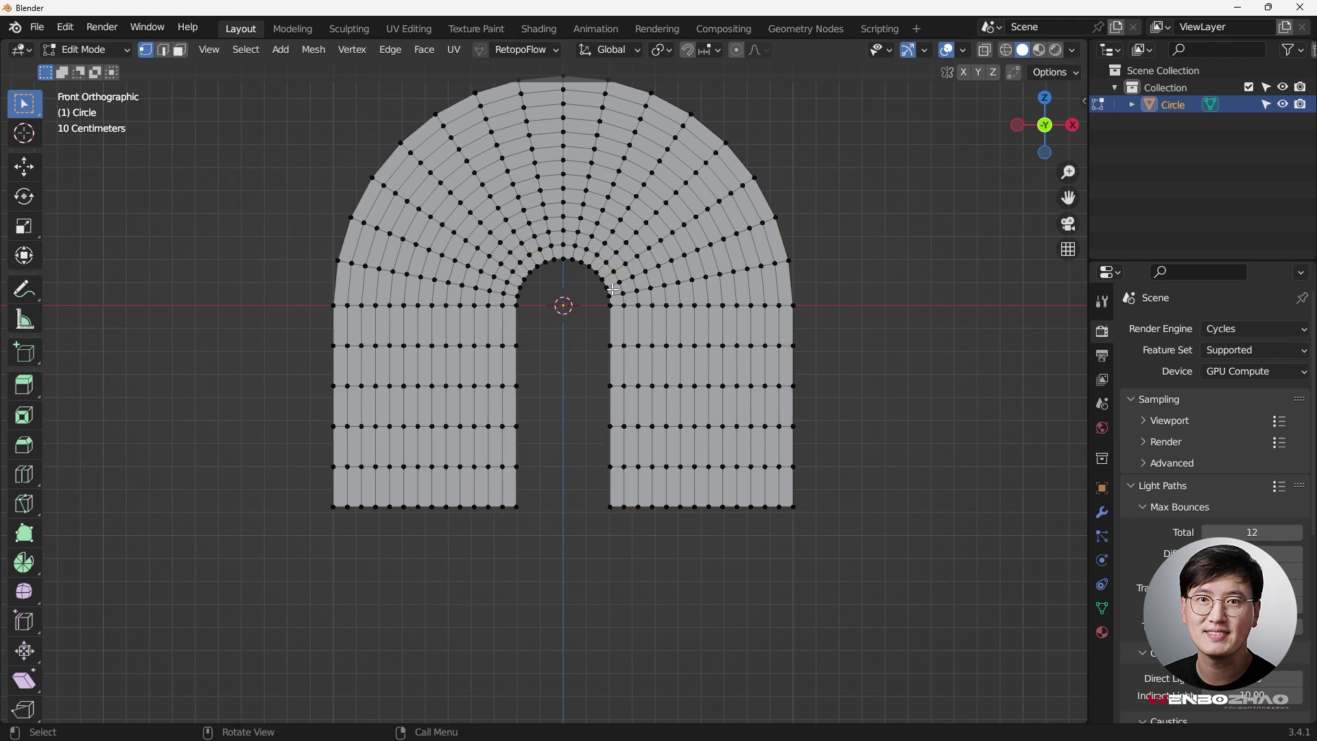
left_click(501, 483, "alt+shift")
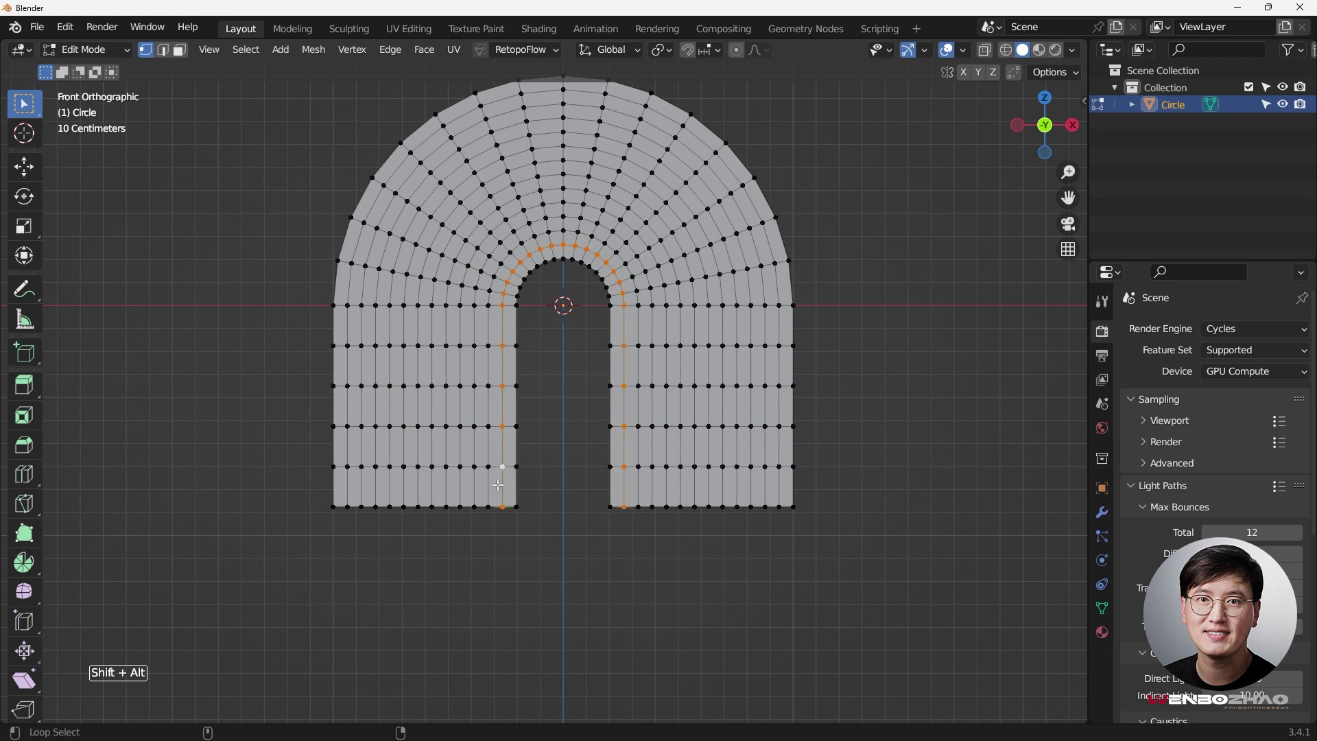
left_click(444, 486, "alt+shift")
left_click(393, 486, "alt+shift")
left_click(374, 485, "alt+shift")
key("ctrl+z")
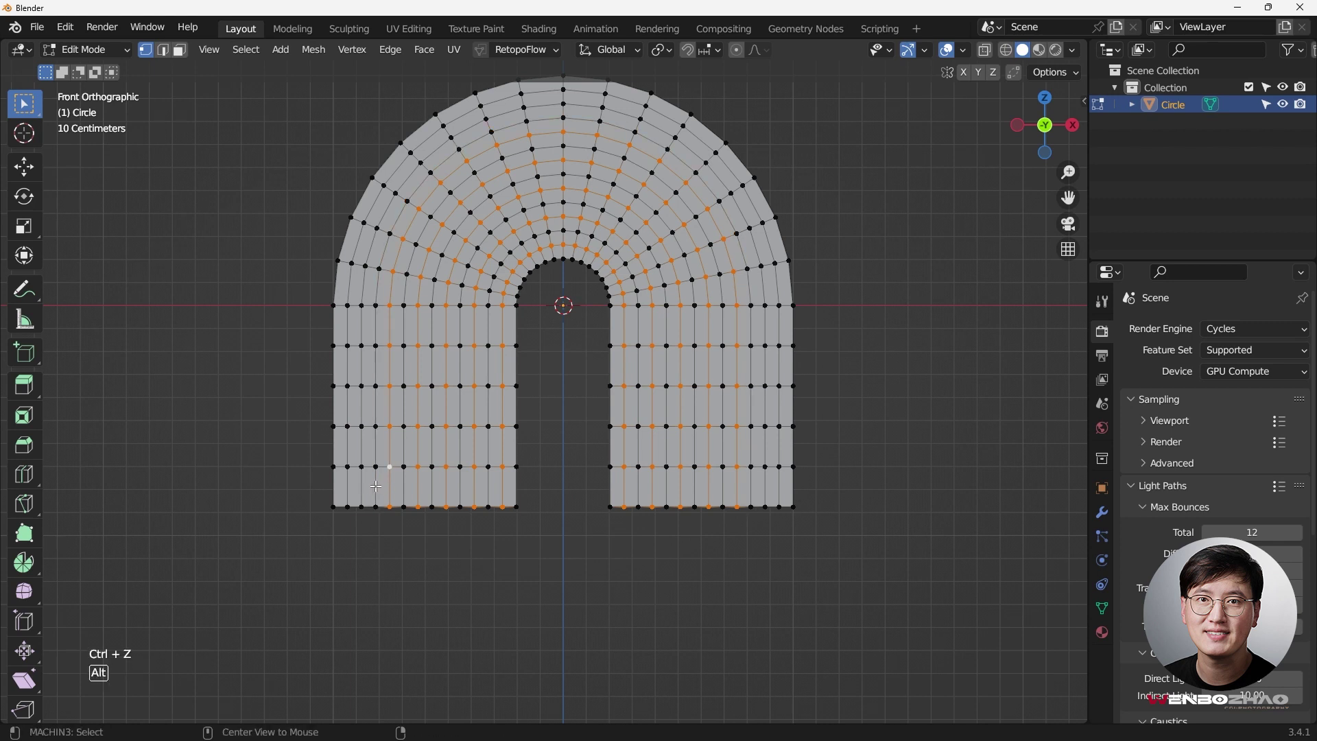
left_click(354, 486, "alt+shift")
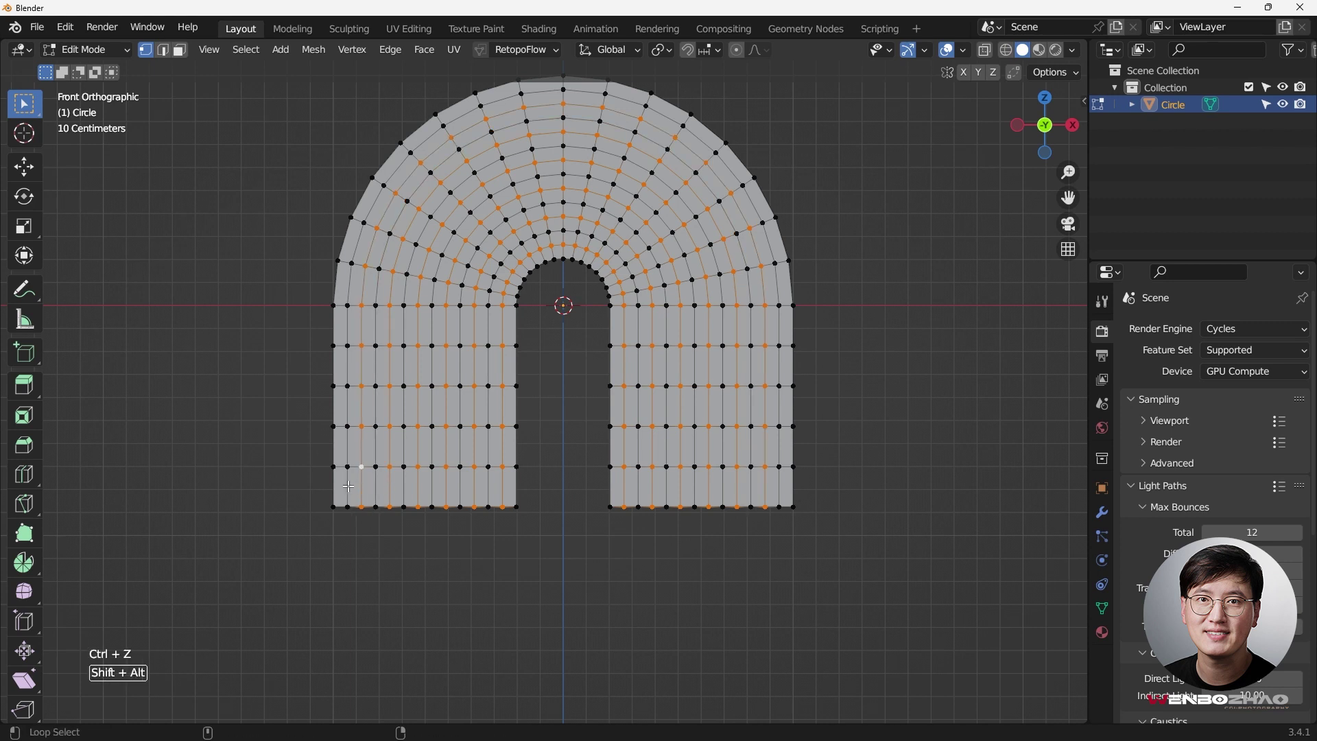
middle_click_drag(751, 148, 732, 209, "shift")
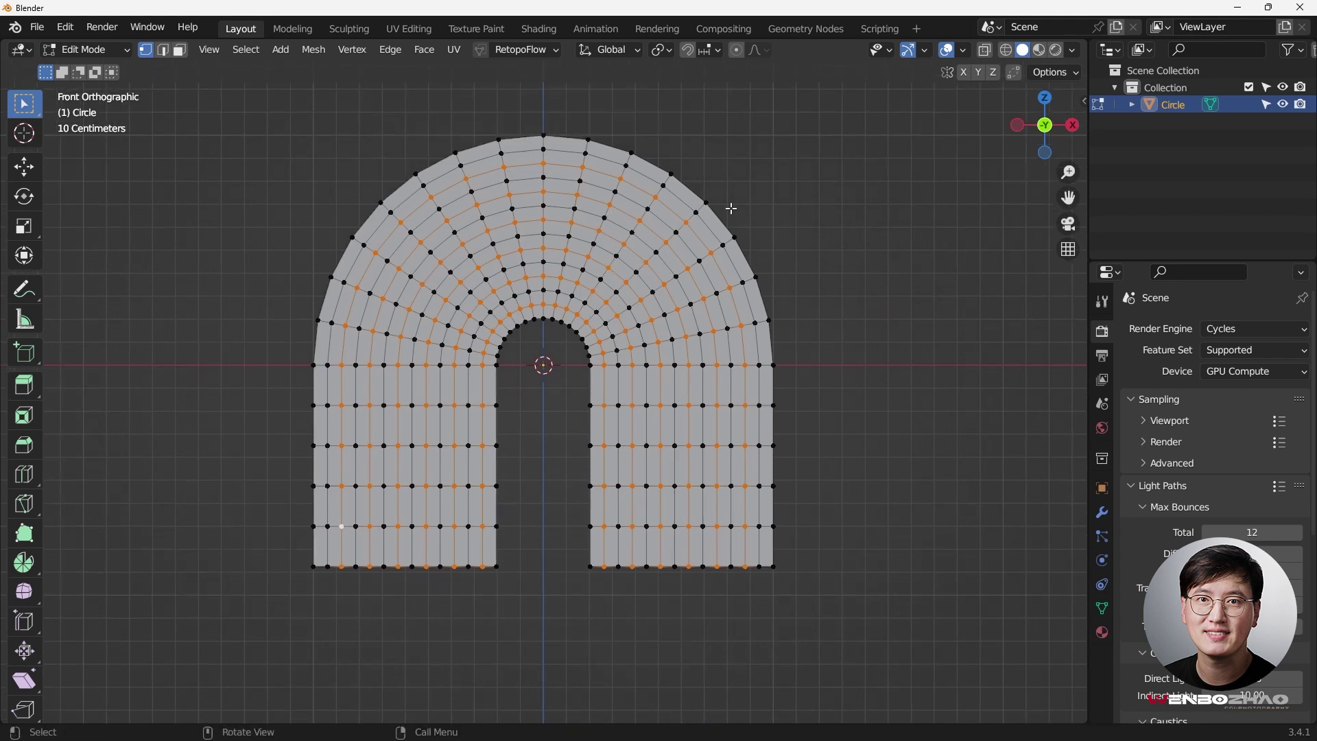
scroll(731, 208, "up", 1)
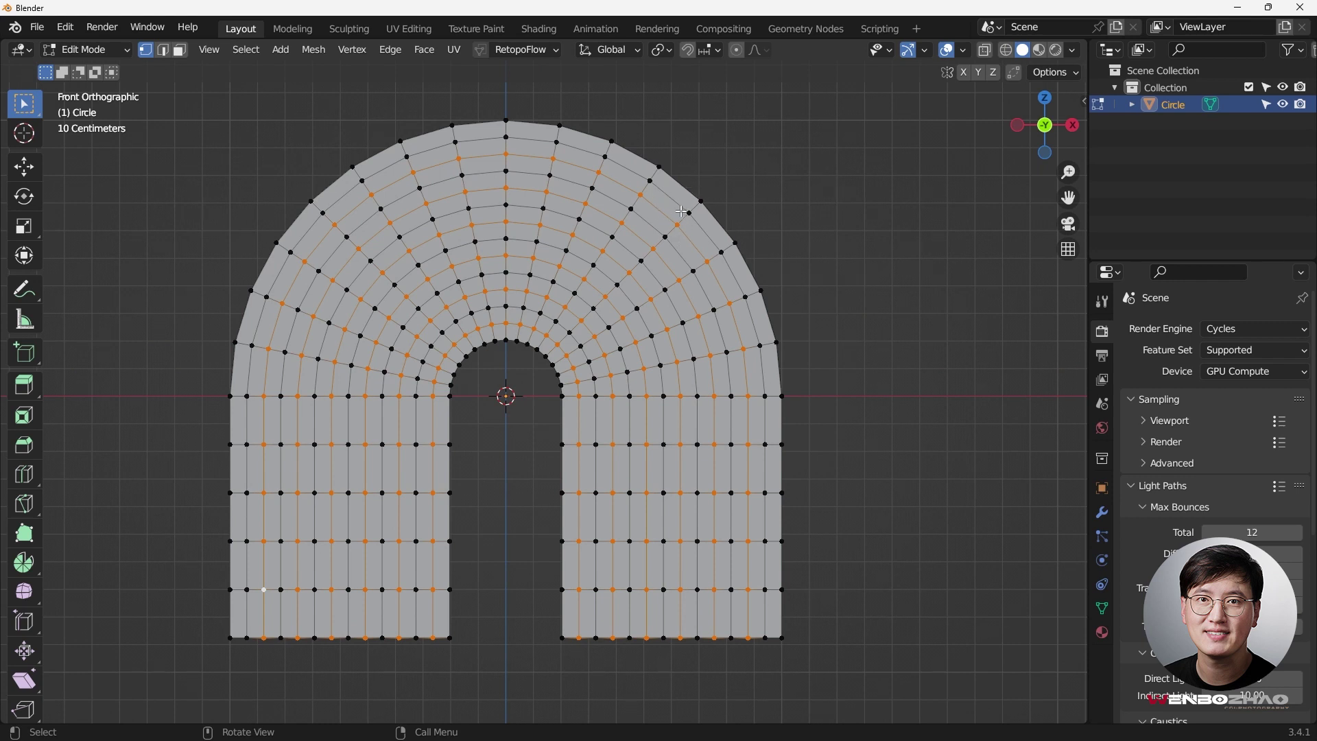
Step: Try one centred loop cut in the outermost band of the arch's front and undo it
key("ctrl+r")
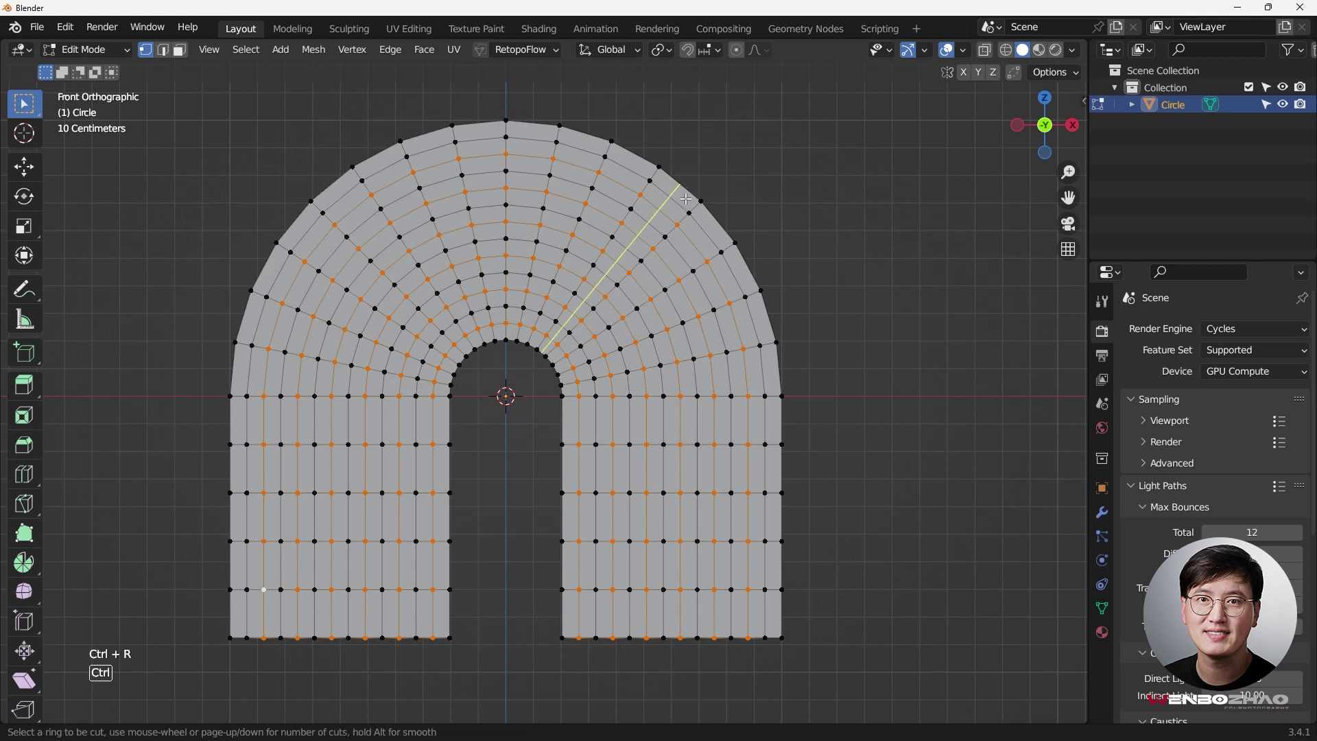
left_click(653, 179)
left_click(653, 180)
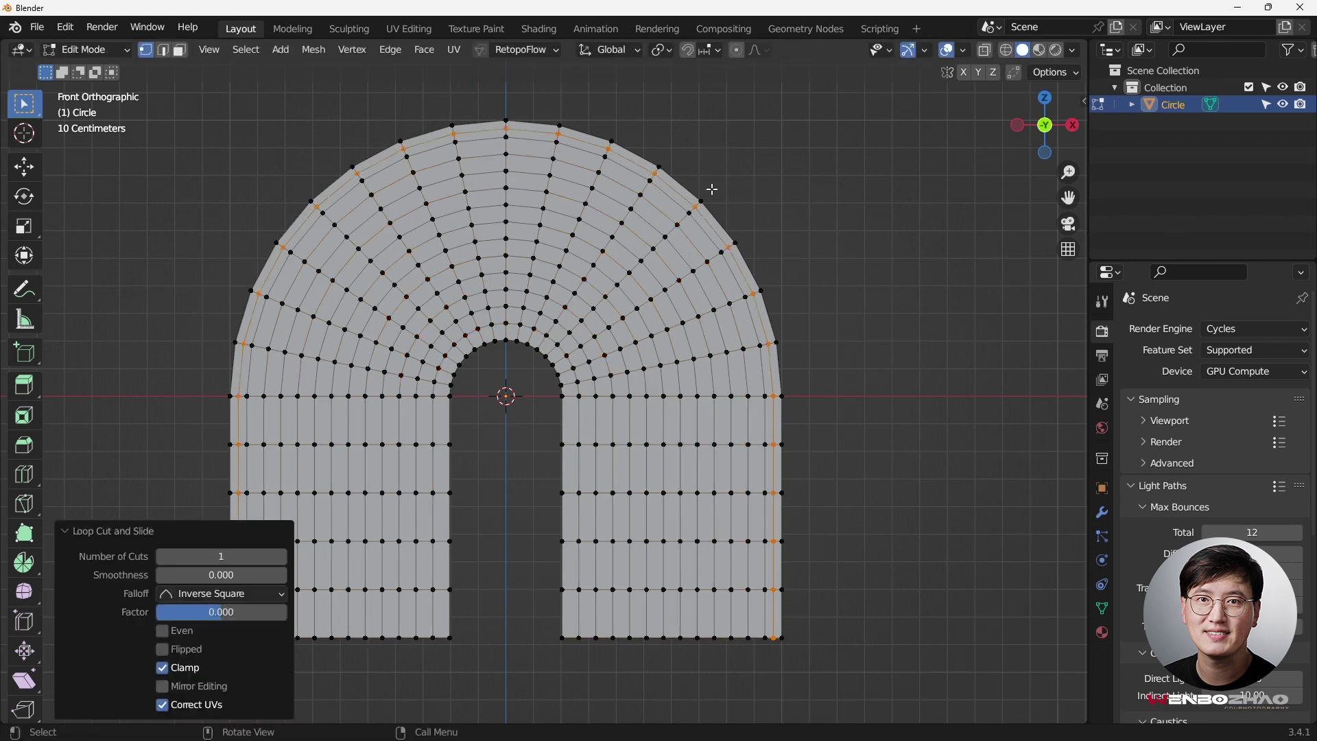
key("ctrl+z")
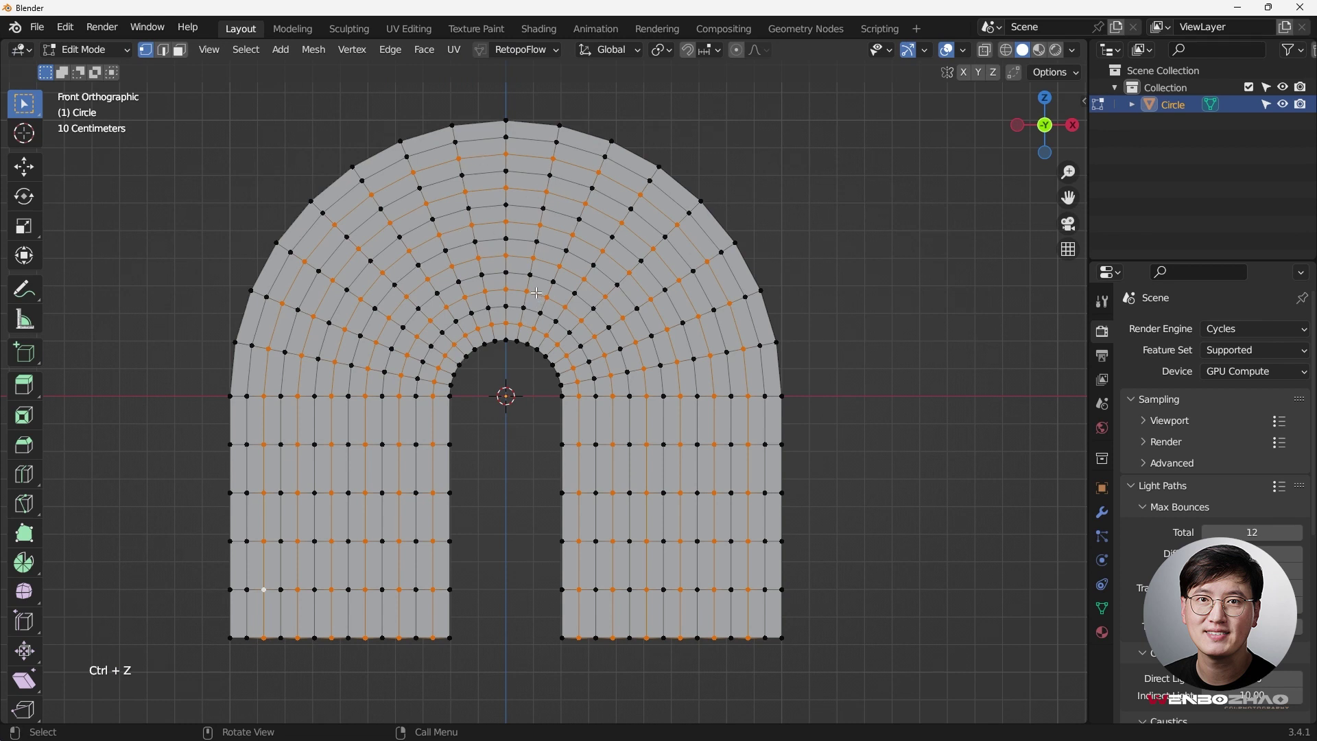
Step: Scale the selected edge loops to about 0.68 along Y with X-ray on to form grooves, and turn X-ray off
middle_click_drag(599, 288, 625, 283, "shift")
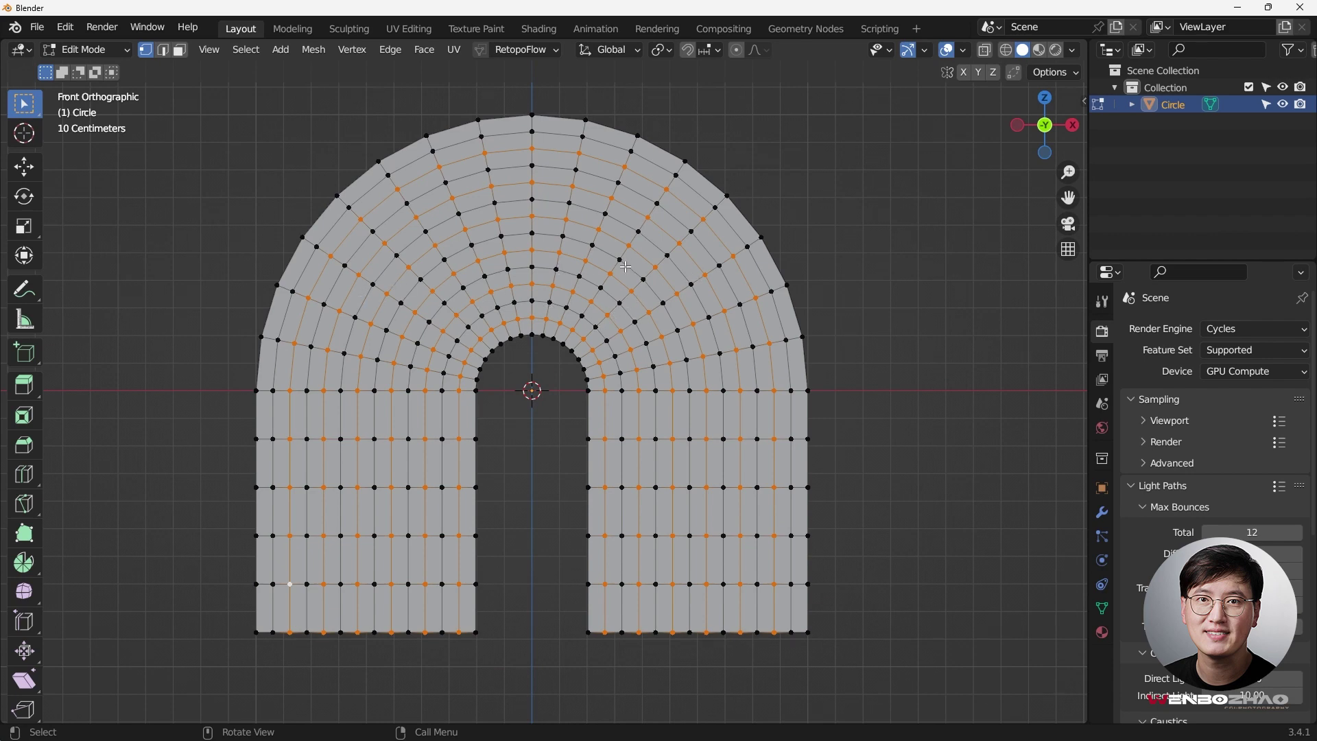
middle_click_drag(614, 275, 575, 146)
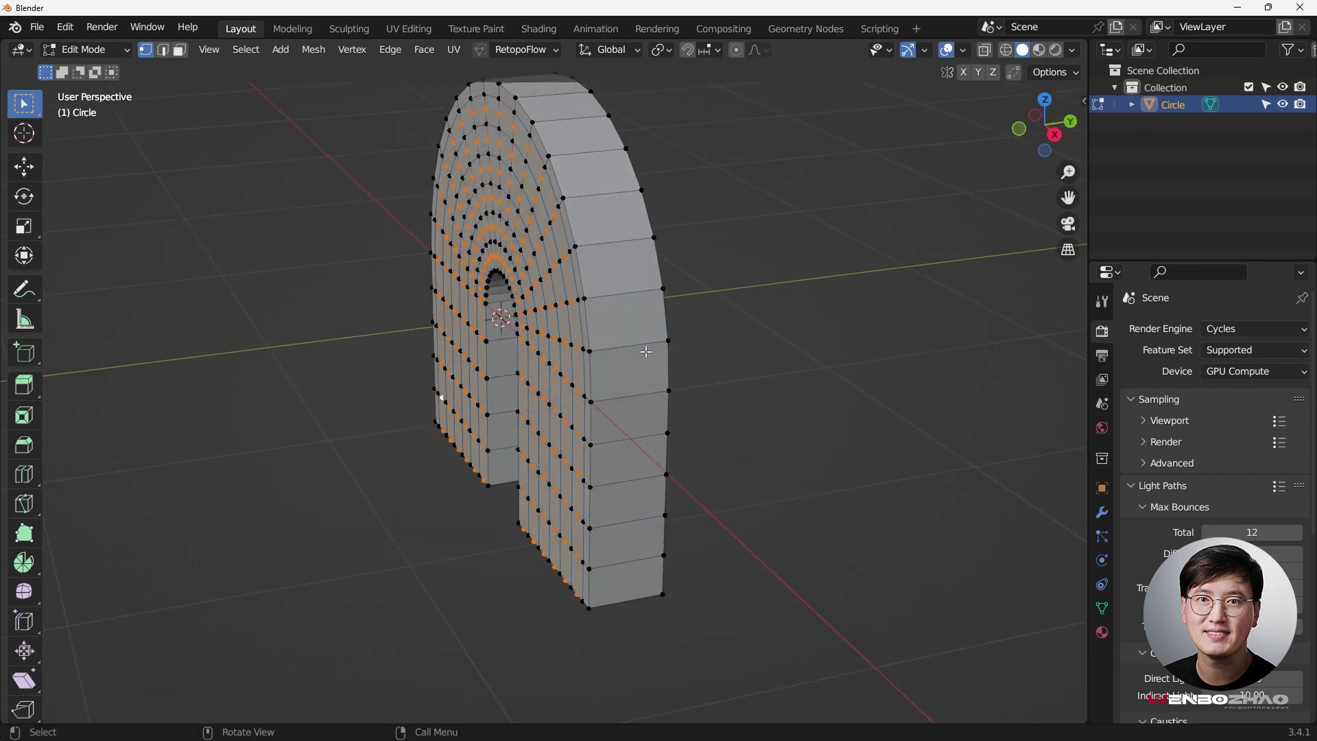
middle_click_drag(644, 352, 615, 362)
key("KP_7")
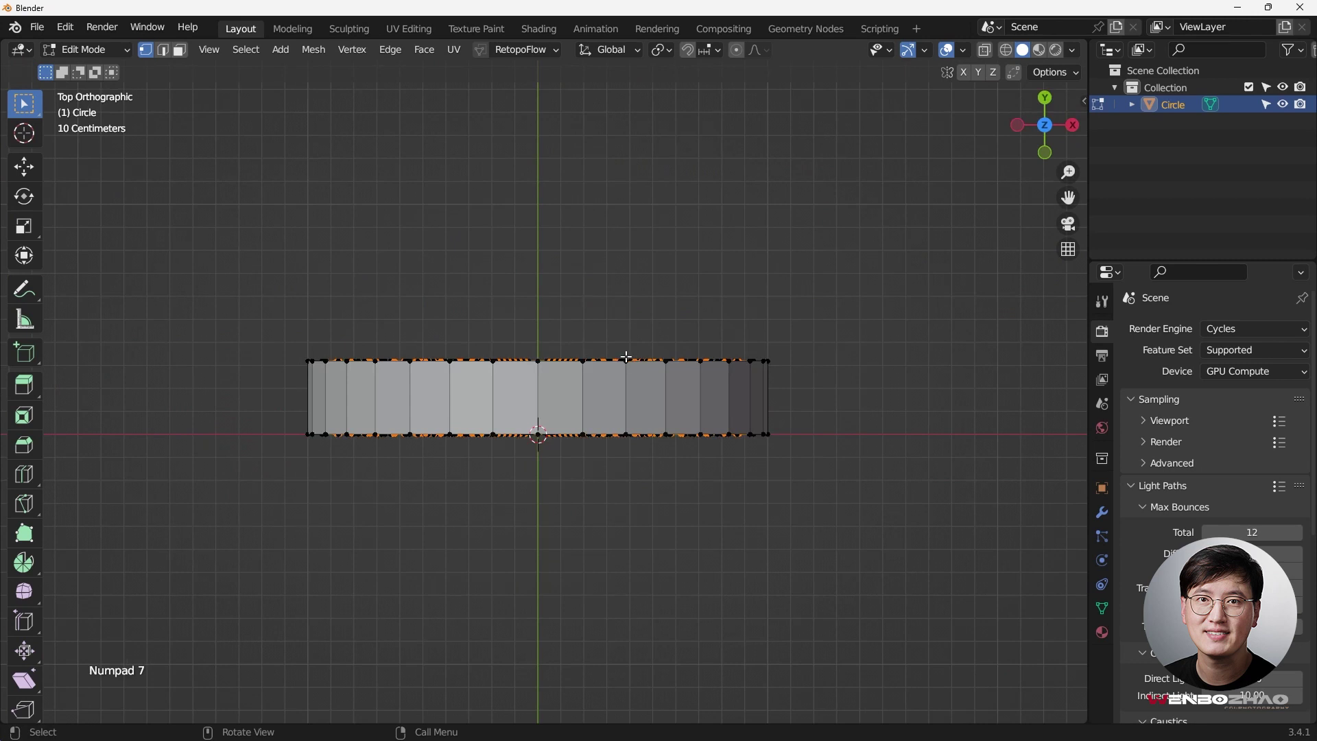
key("alt+z")
scroll(564, 389, "up", 2)
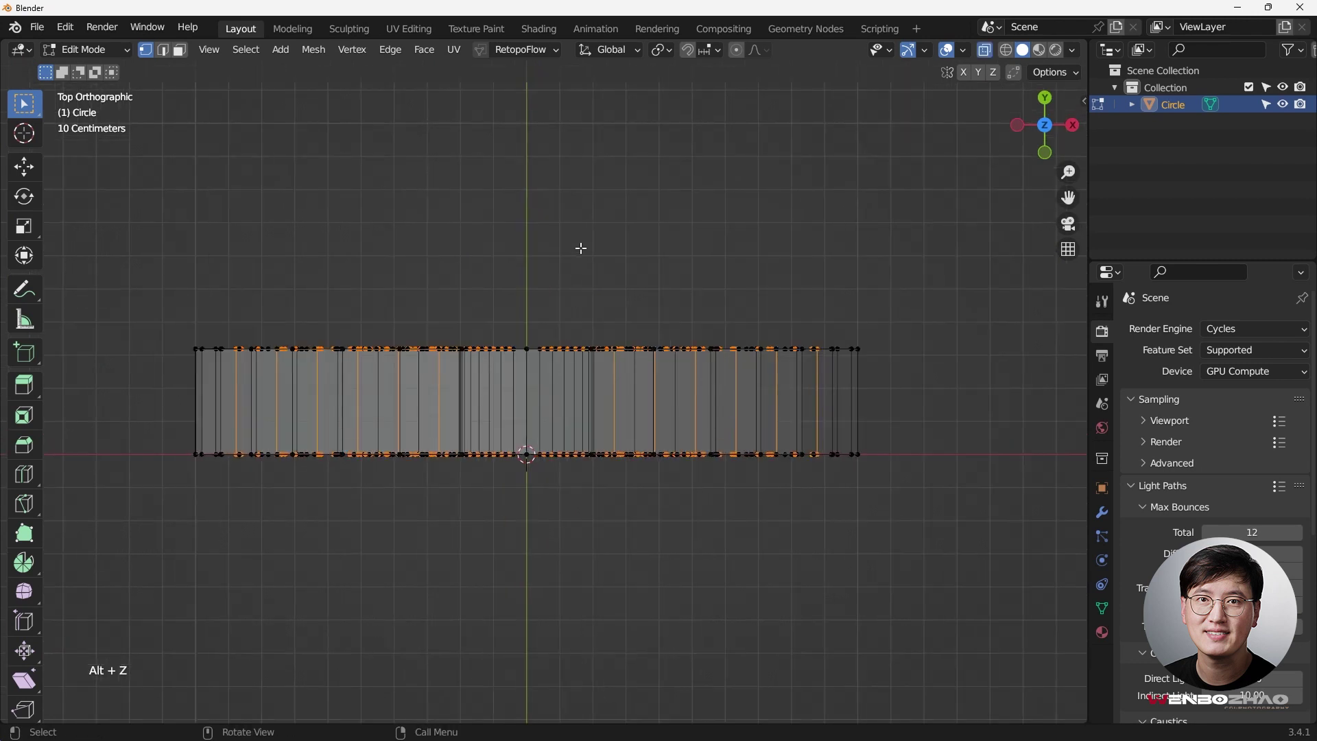
key("s")
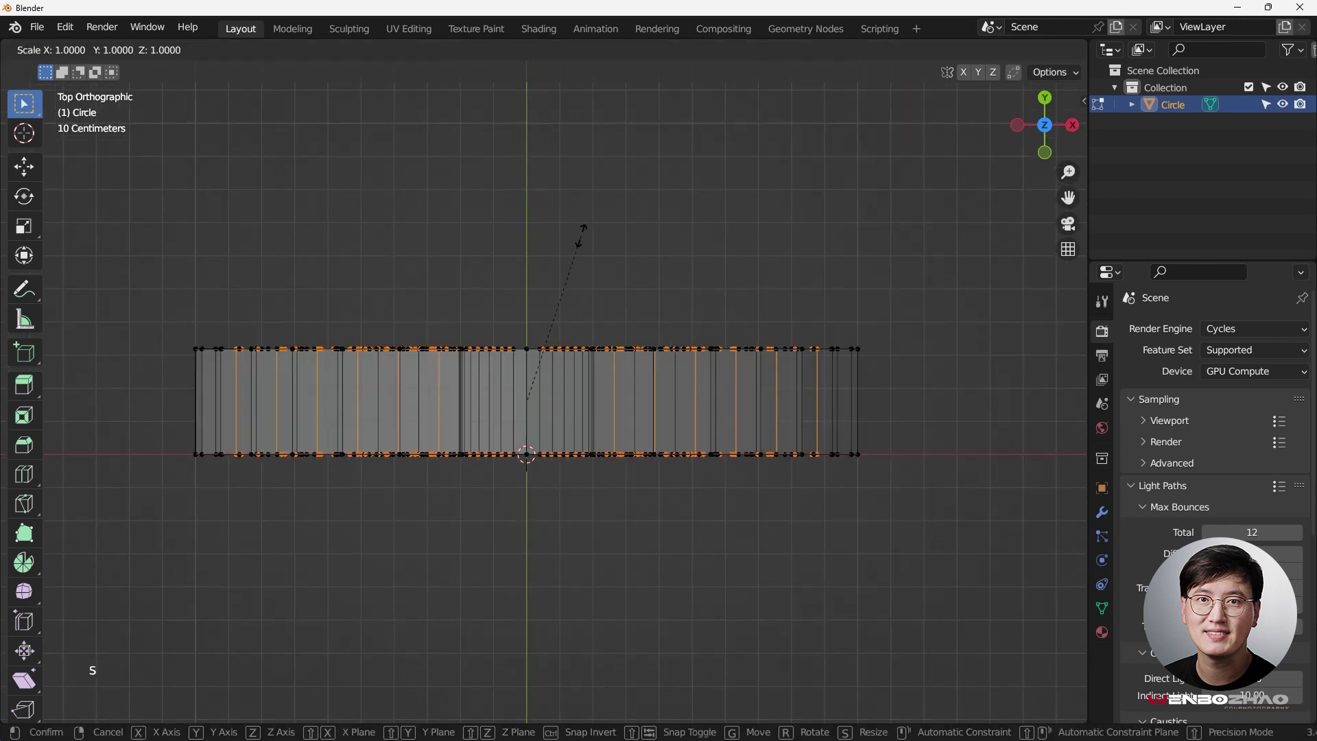
key("y")
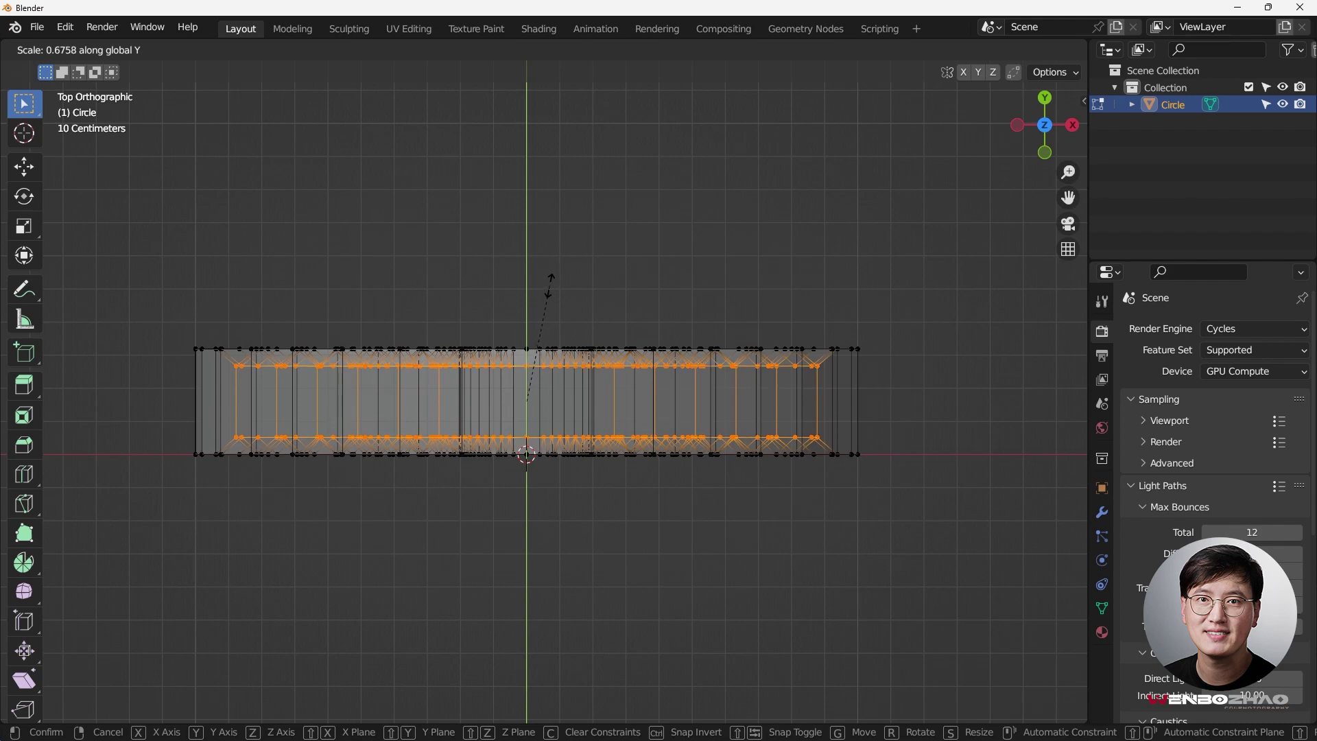
left_click(547, 288)
middle_click_drag(547, 288, 647, 347)
key("alt+z")
left_click(830, 232)
Step: Return to Object Mode and add a level 2 Subdivision Surface modifier to the arch
scroll(782, 223, "up", 4)
key("Tab")
scroll(706, 250, "down", 2)
middle_click_drag(706, 250, 549, 243)
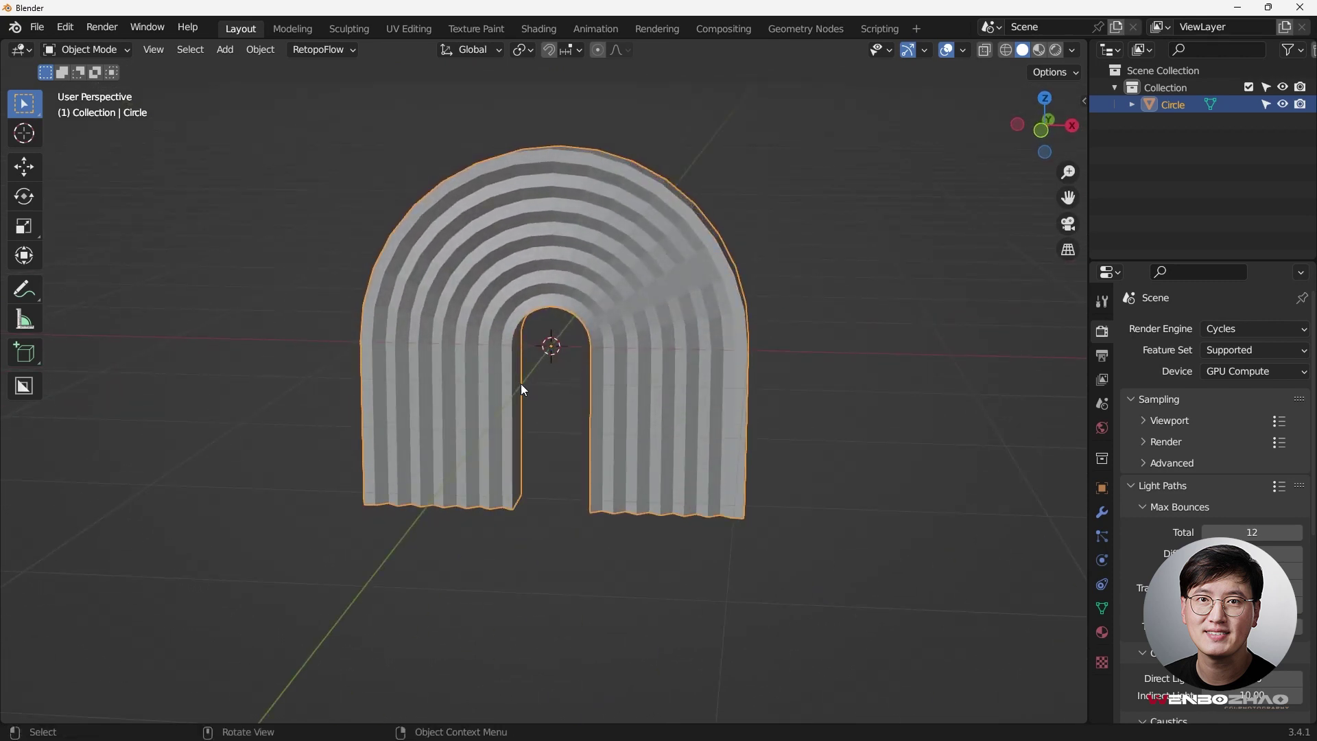
middle_click_drag(723, 300, 588, 298)
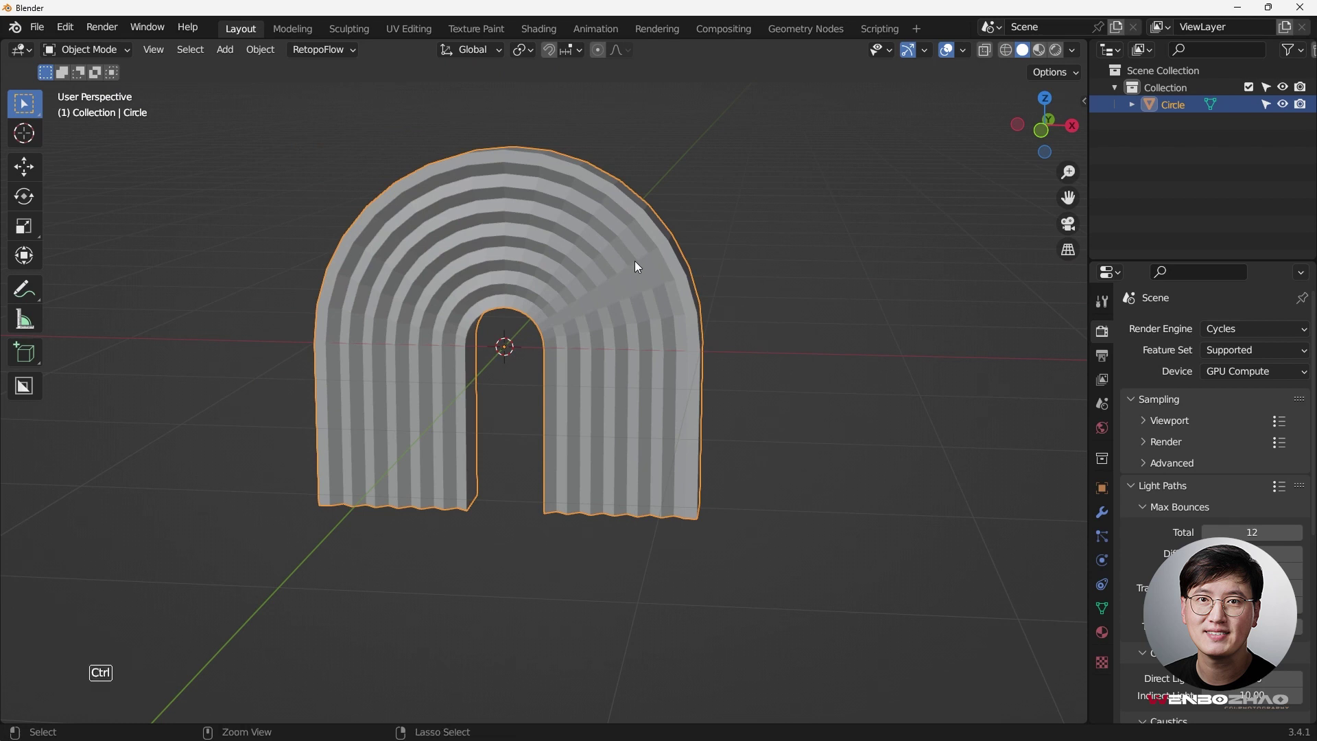
key("ctrl+2")
middle_click_drag(577, 269, 431, 227)
middle_click_drag(457, 383, 380, 418)
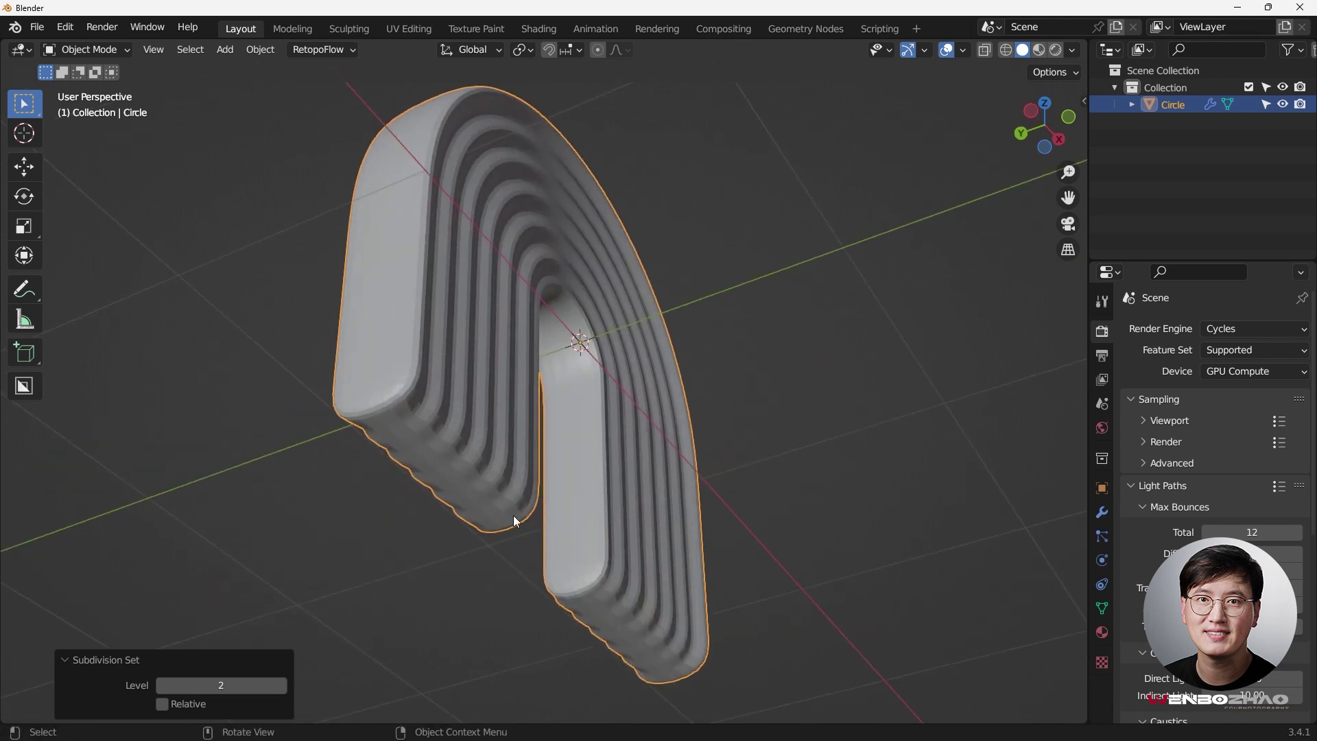
middle_click_drag(482, 451, 421, 476)
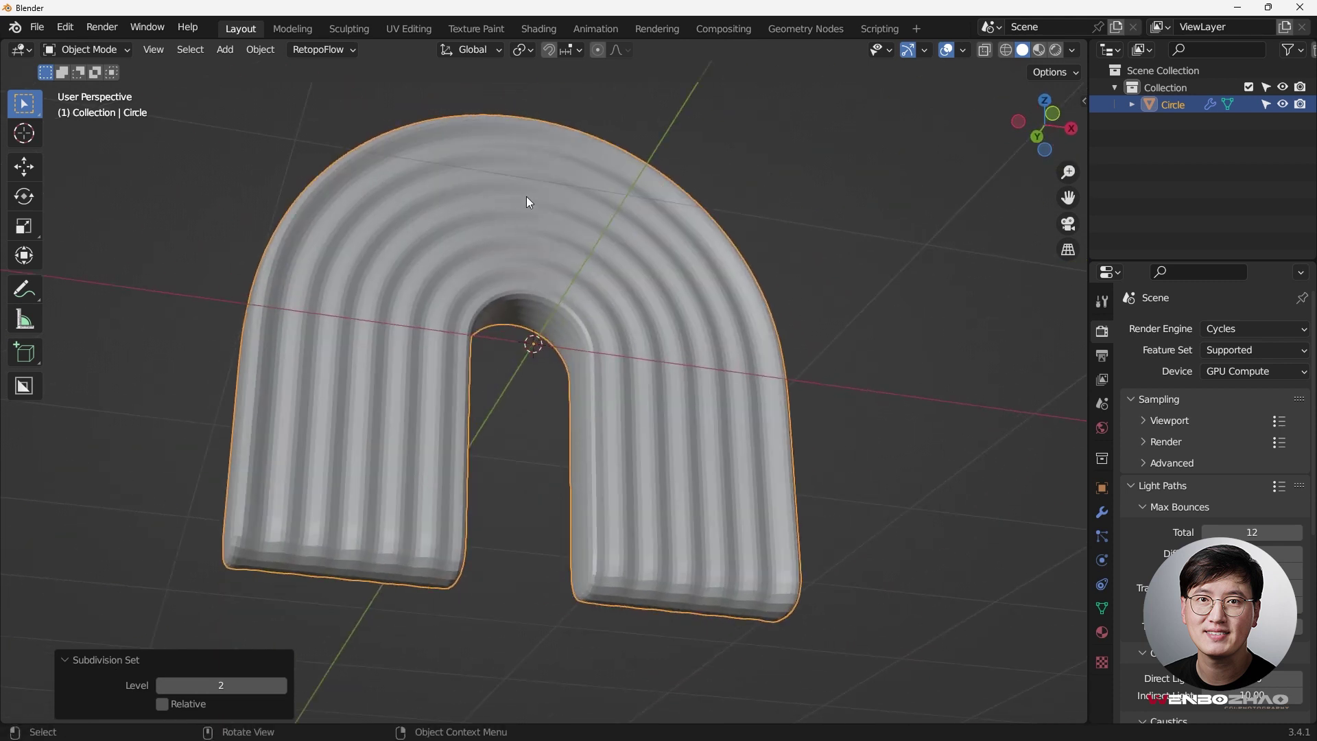
middle_click_drag(529, 203, 590, 315)
Step: Disable the Subdivision modifier's display in the viewport
left_click(1101, 513)
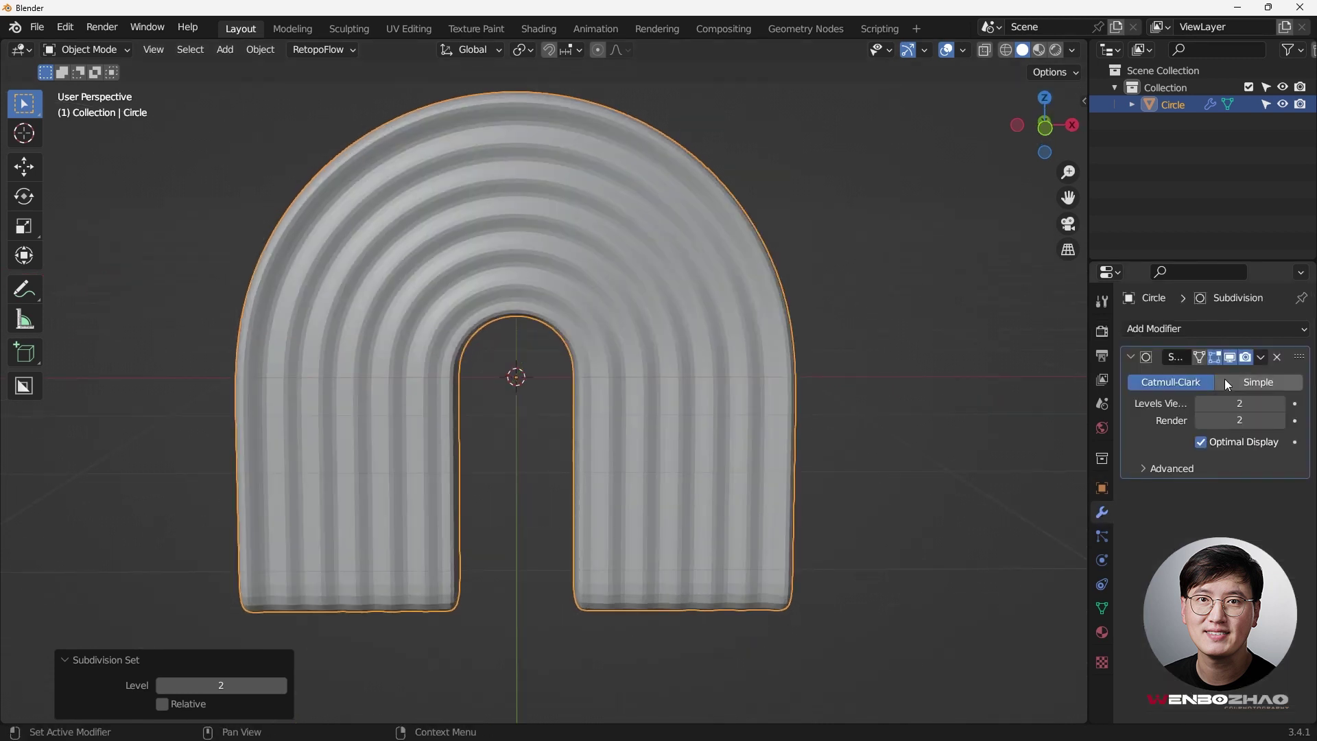
left_click(1227, 357)
middle_click_drag(638, 278, 599, 299)
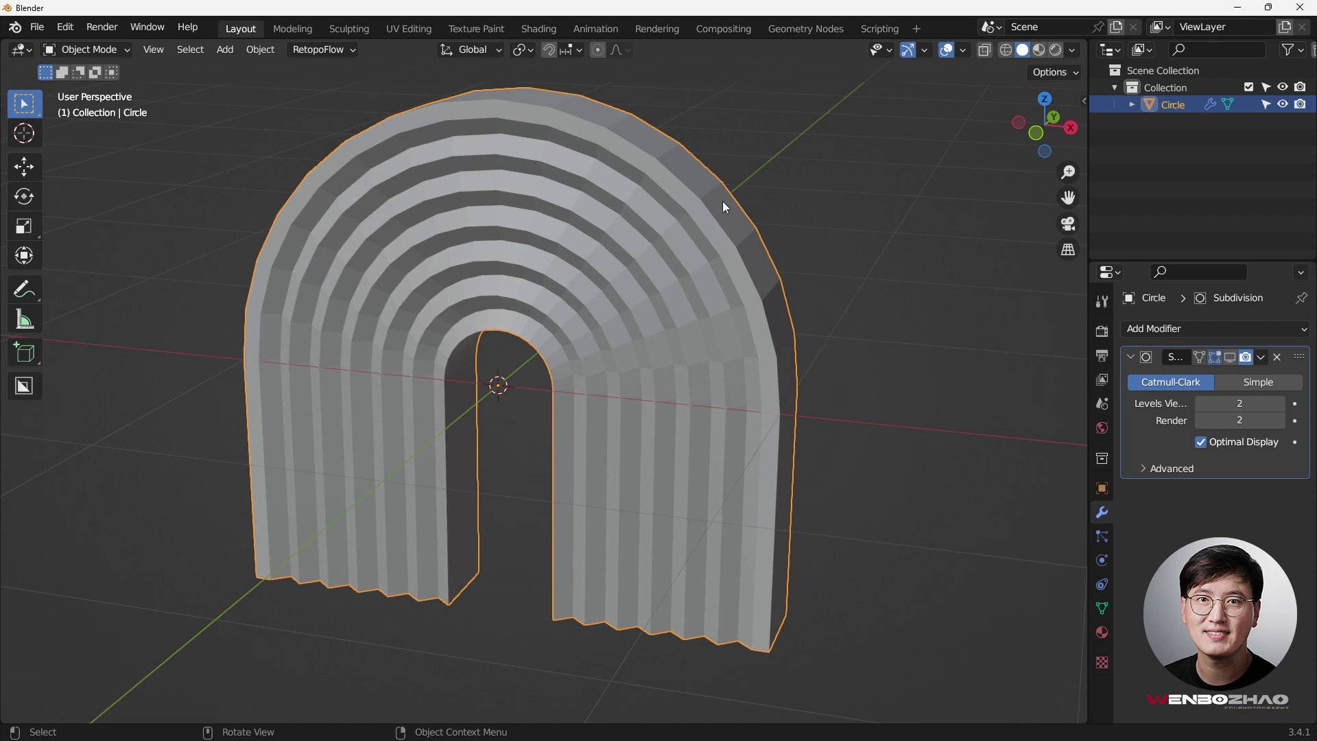
scroll(746, 203, "down", 2)
middle_click_drag(693, 203, 643, 222, "shift")
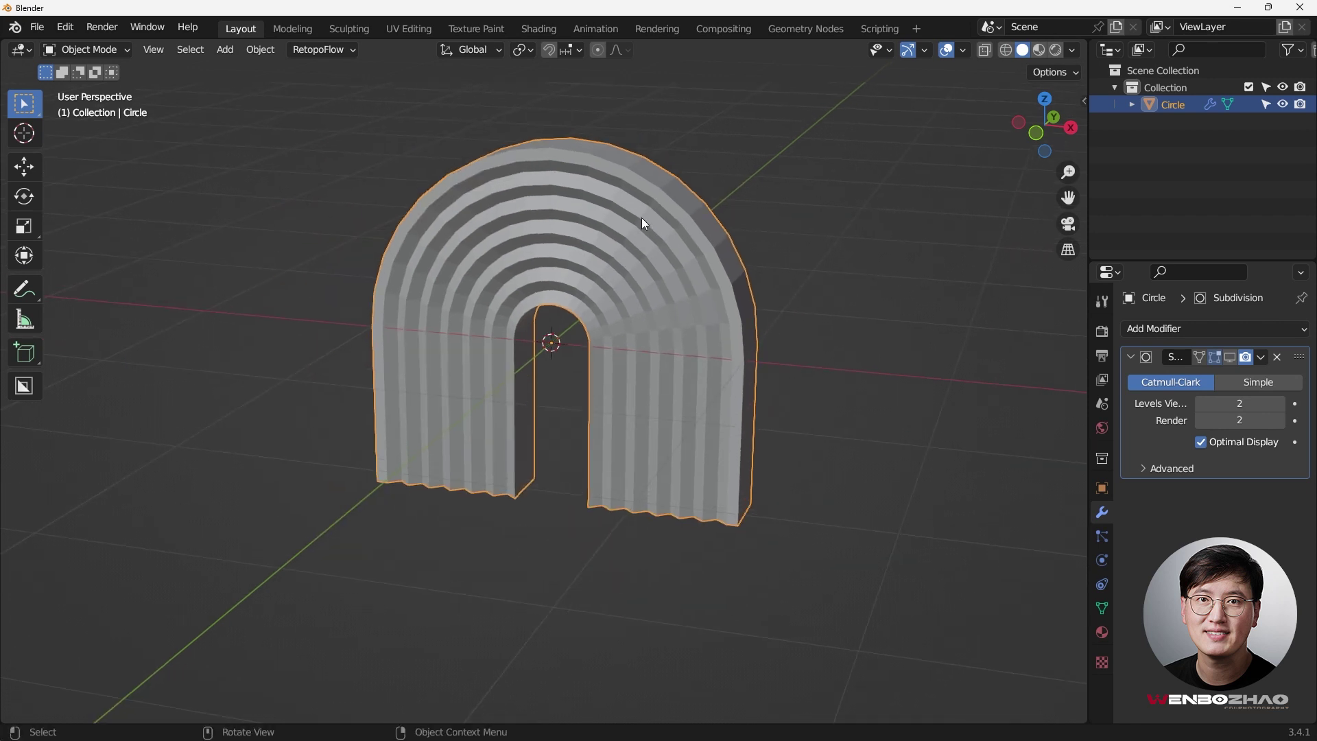
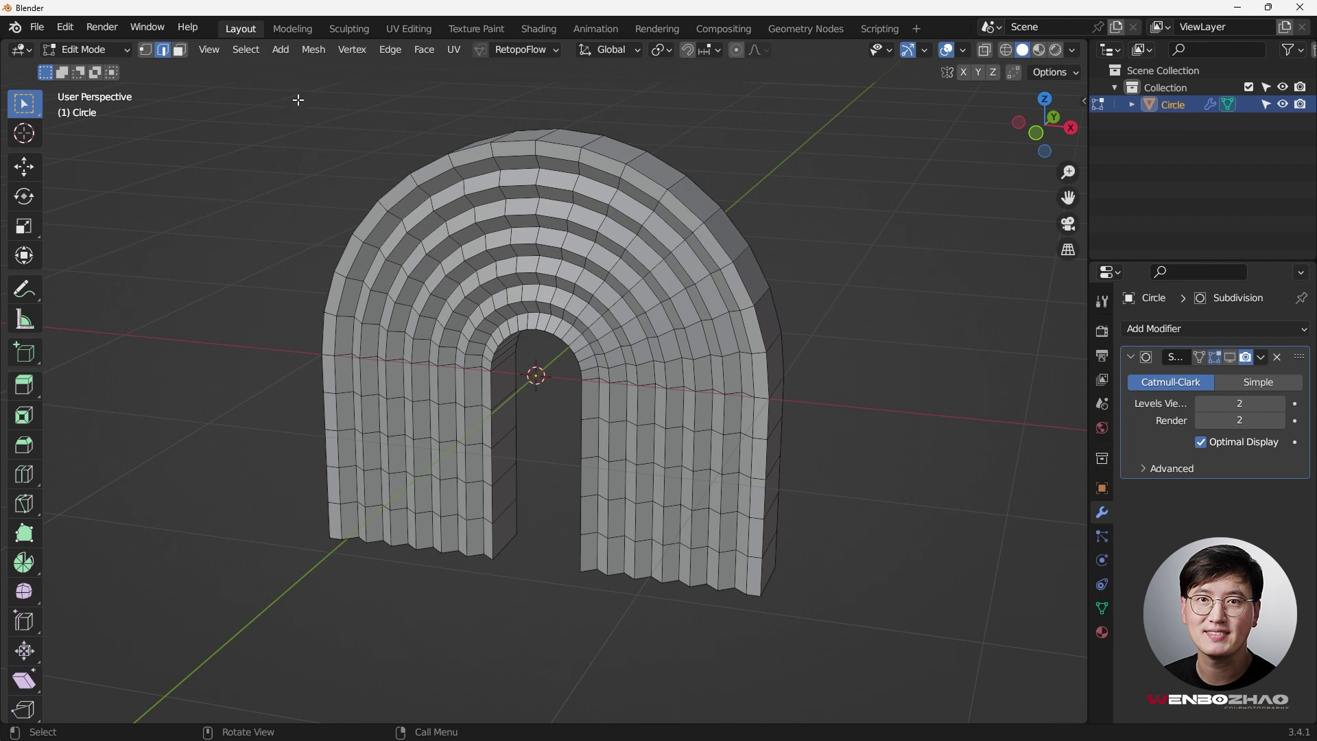
Step: Select all of the arch's sharp edges at the 30° sharpness threshold
left_click(244, 53)
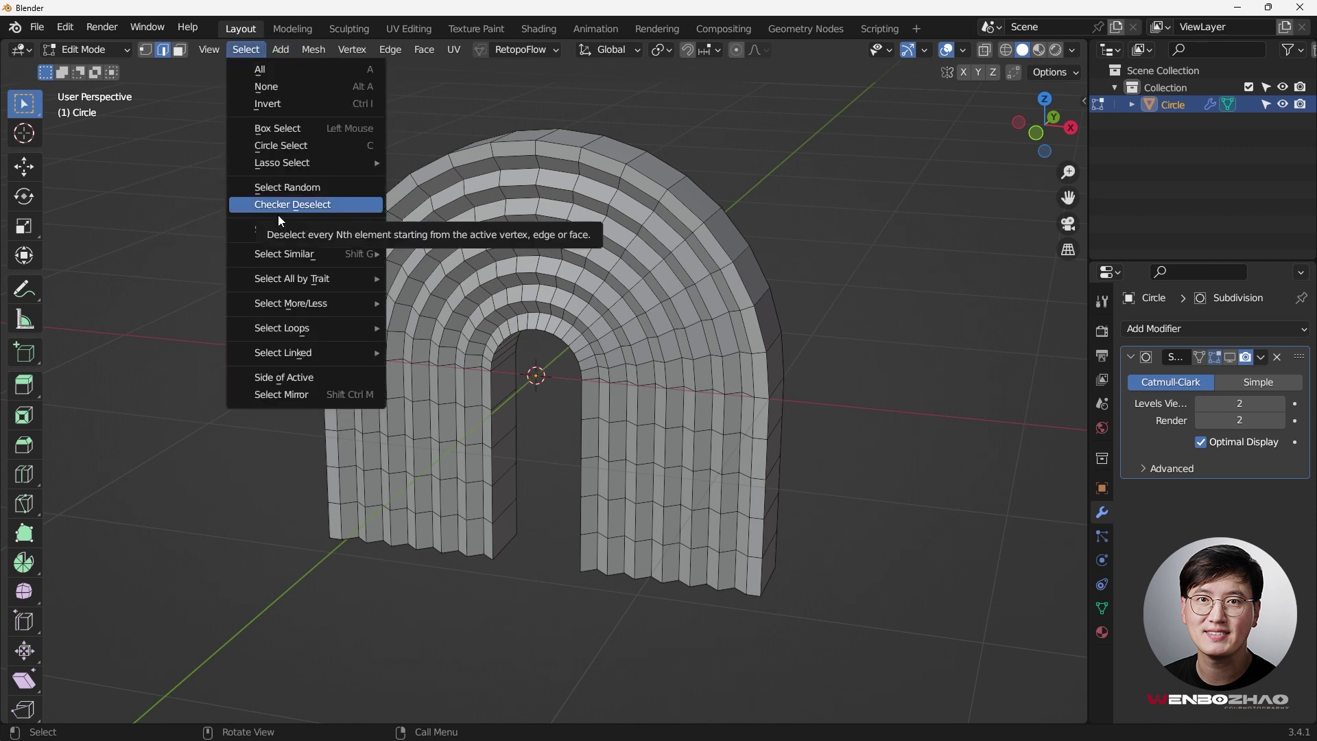
mouse_move(307, 254)
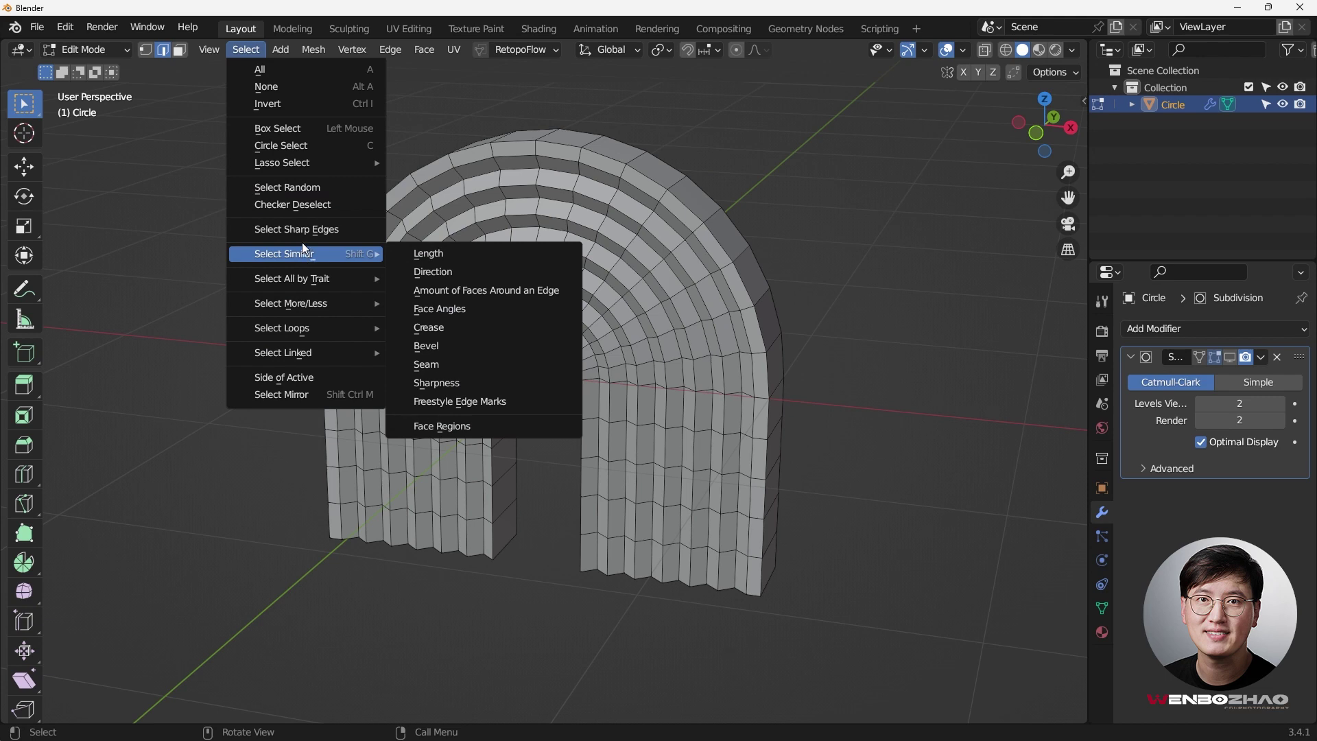
left_click(296, 229)
middle_click_drag(657, 198, 561, 300)
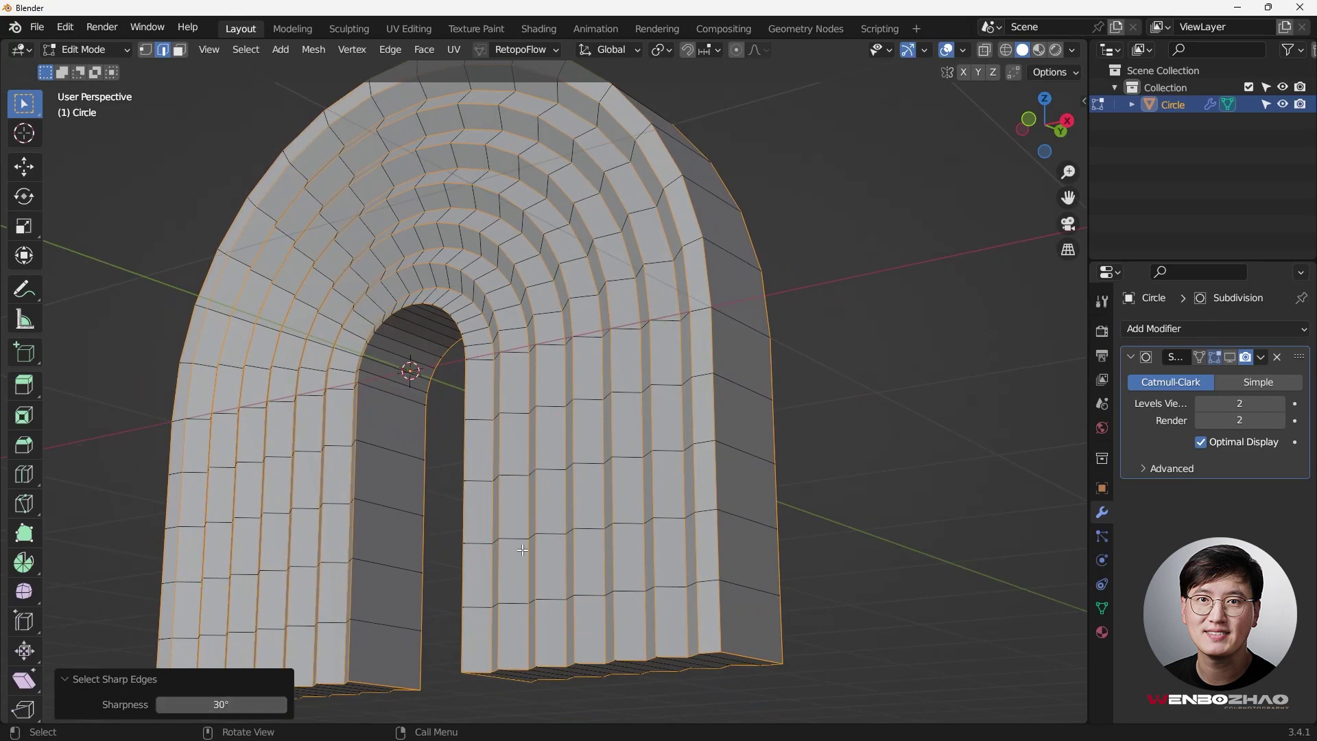
middle_click_drag(489, 554, 701, 296)
scroll(717, 330, "up", 2)
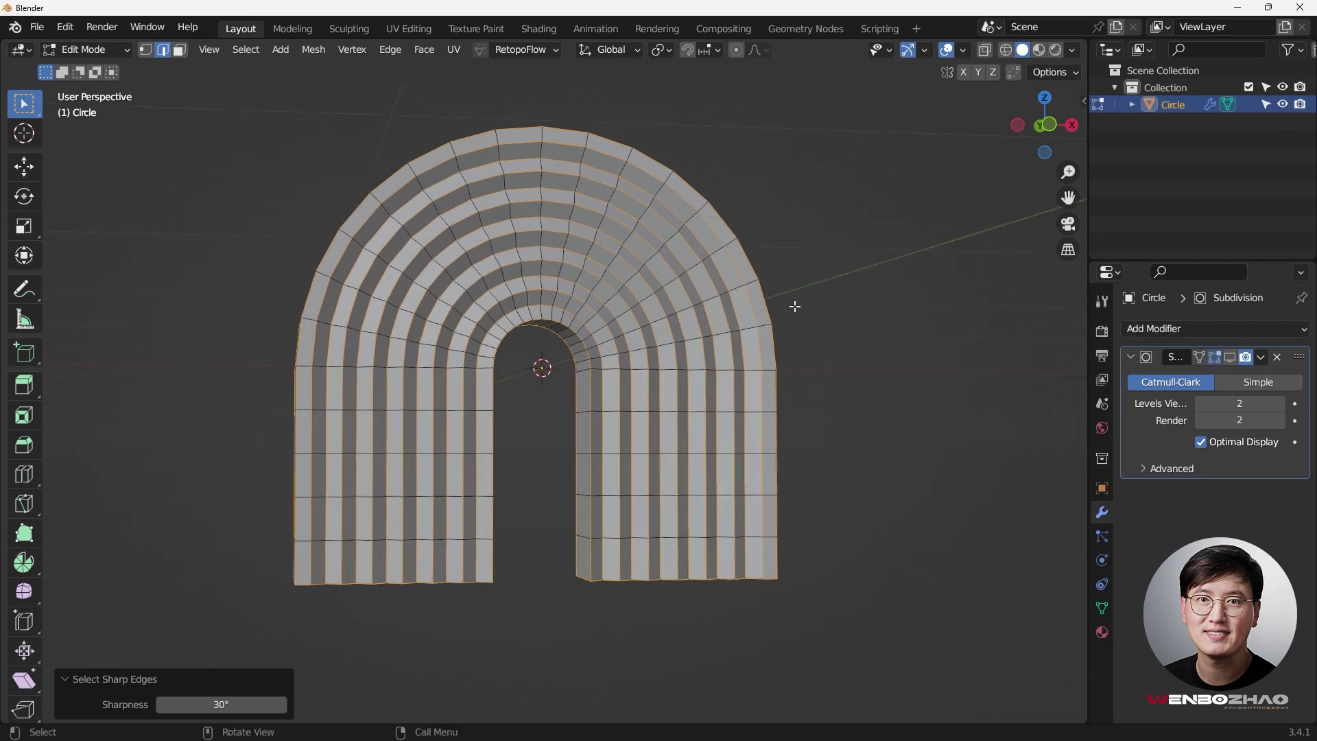
Step: Bevel the selected sharp edges and set the bevel width to 0.02 m
key("ctrl+b")
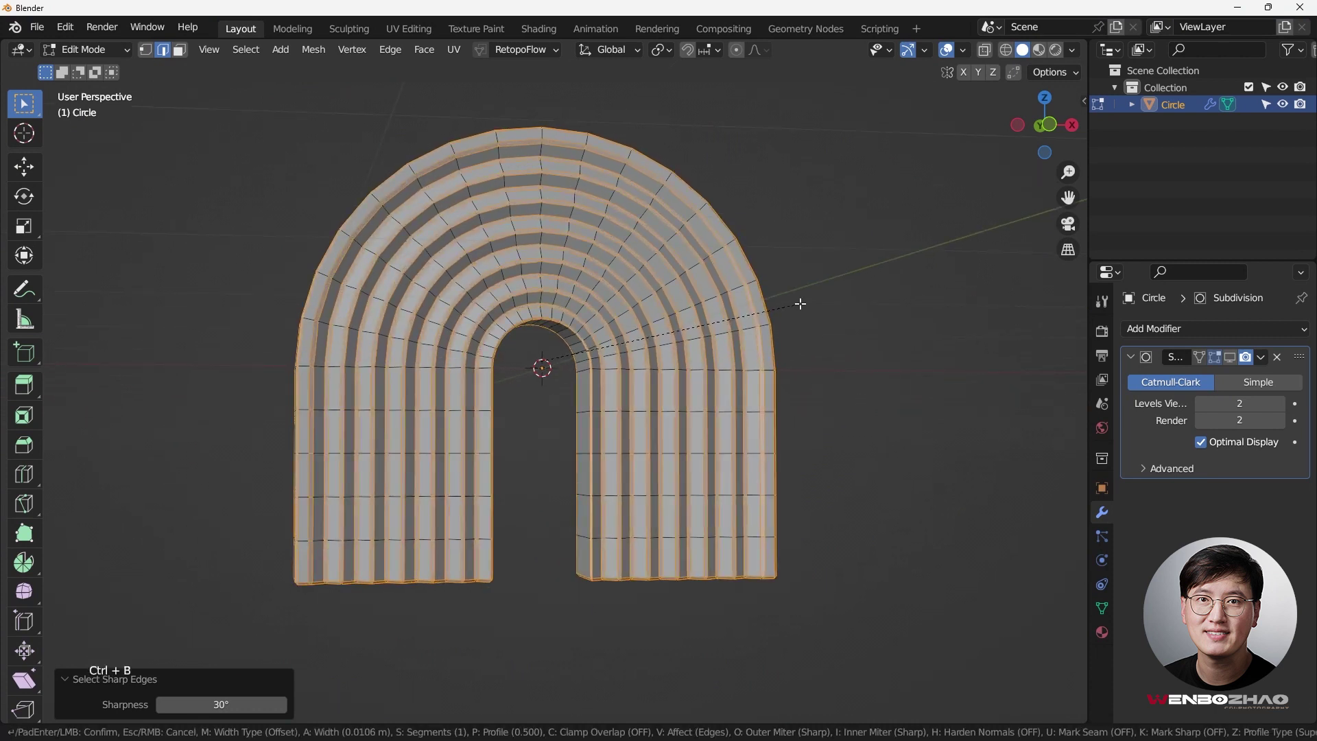
left_click(800, 300)
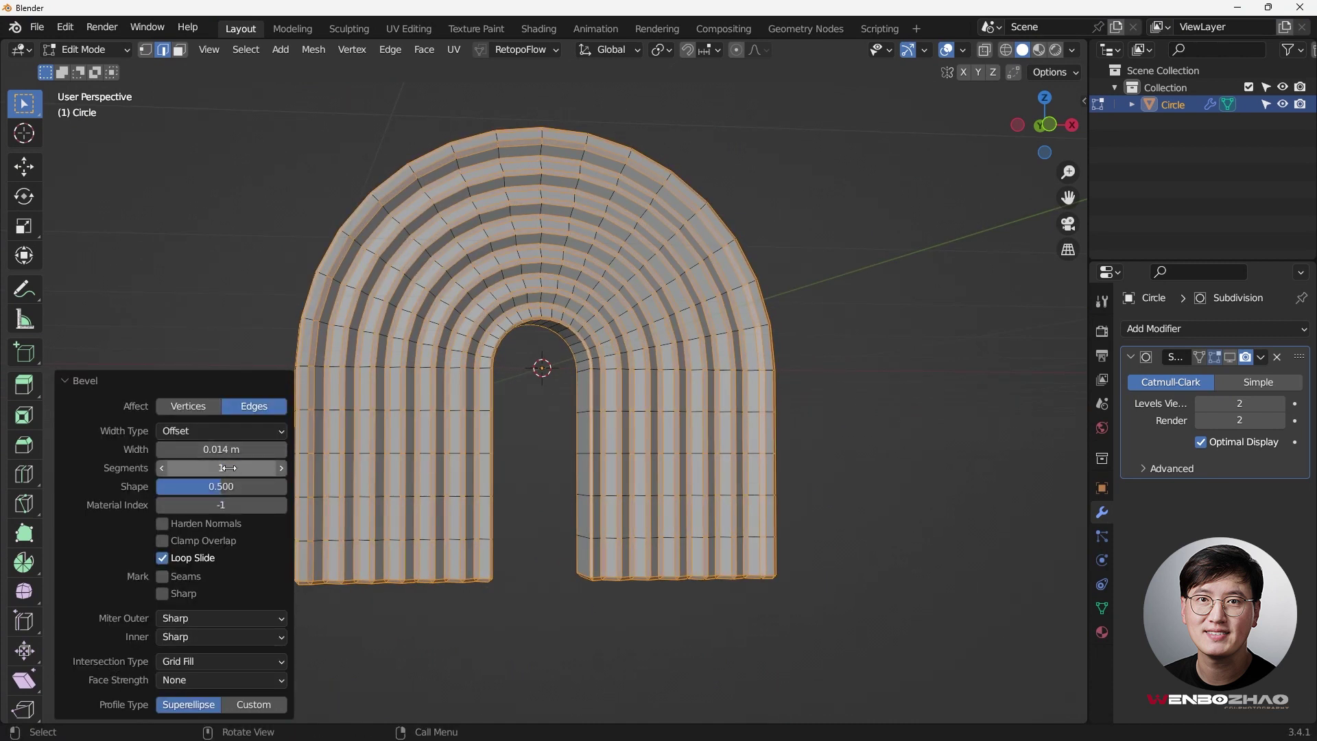
left_click(183, 450)
type("0.02")
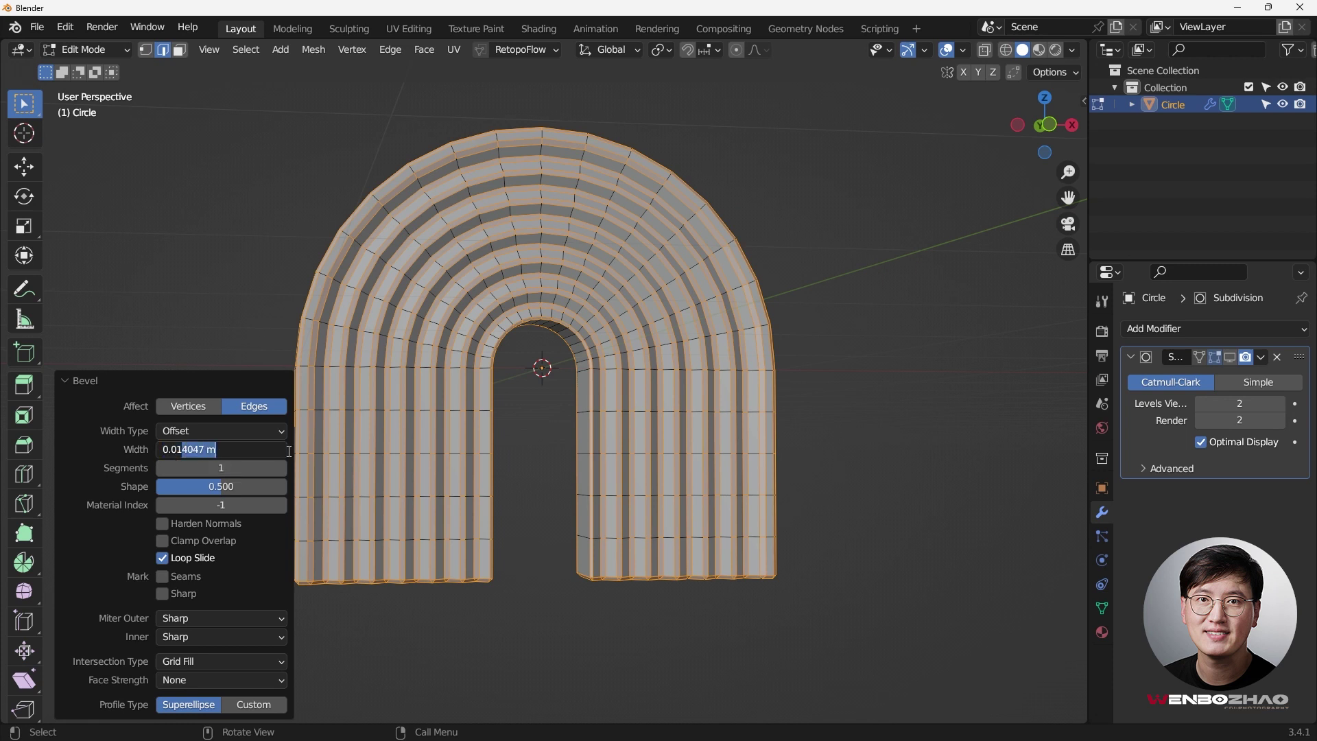
key("BackSpace")
type("2")
left_click(288, 451)
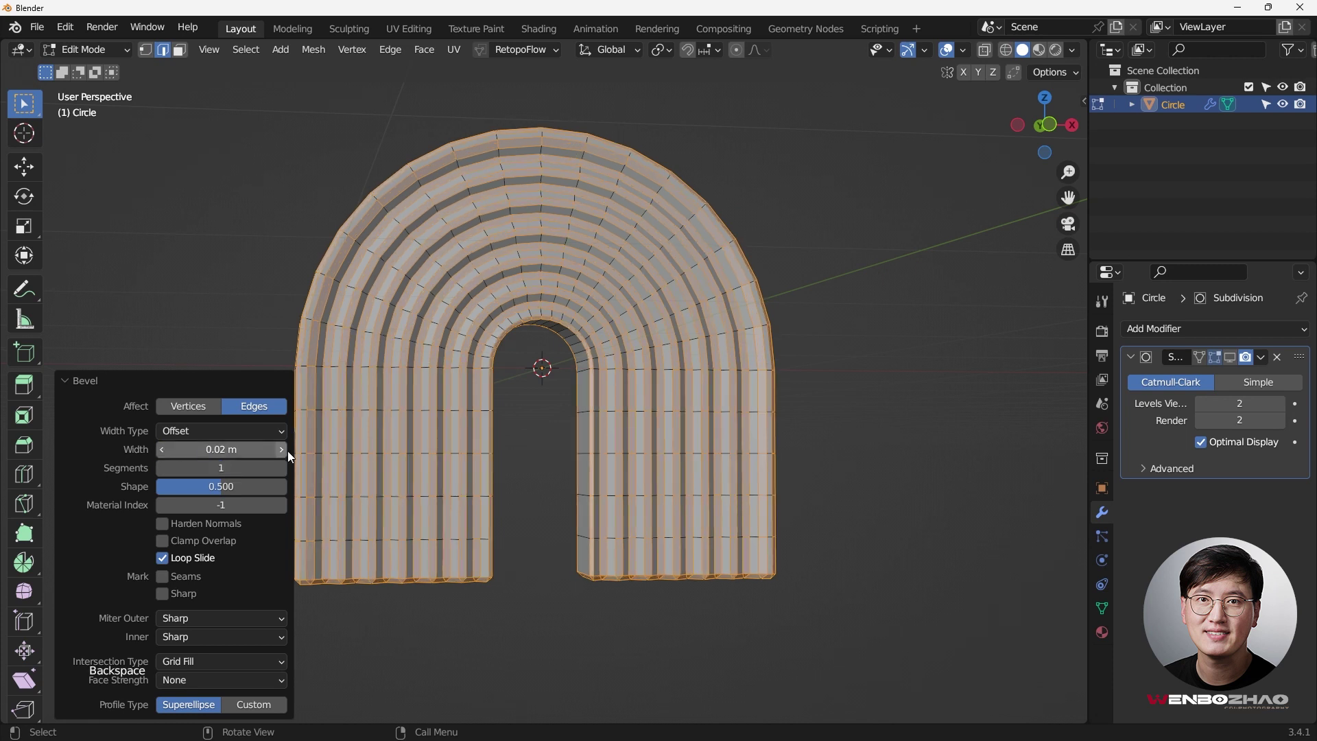
Step: Set the bevel to 2 segments with a shape of 1.000
left_click(282, 468)
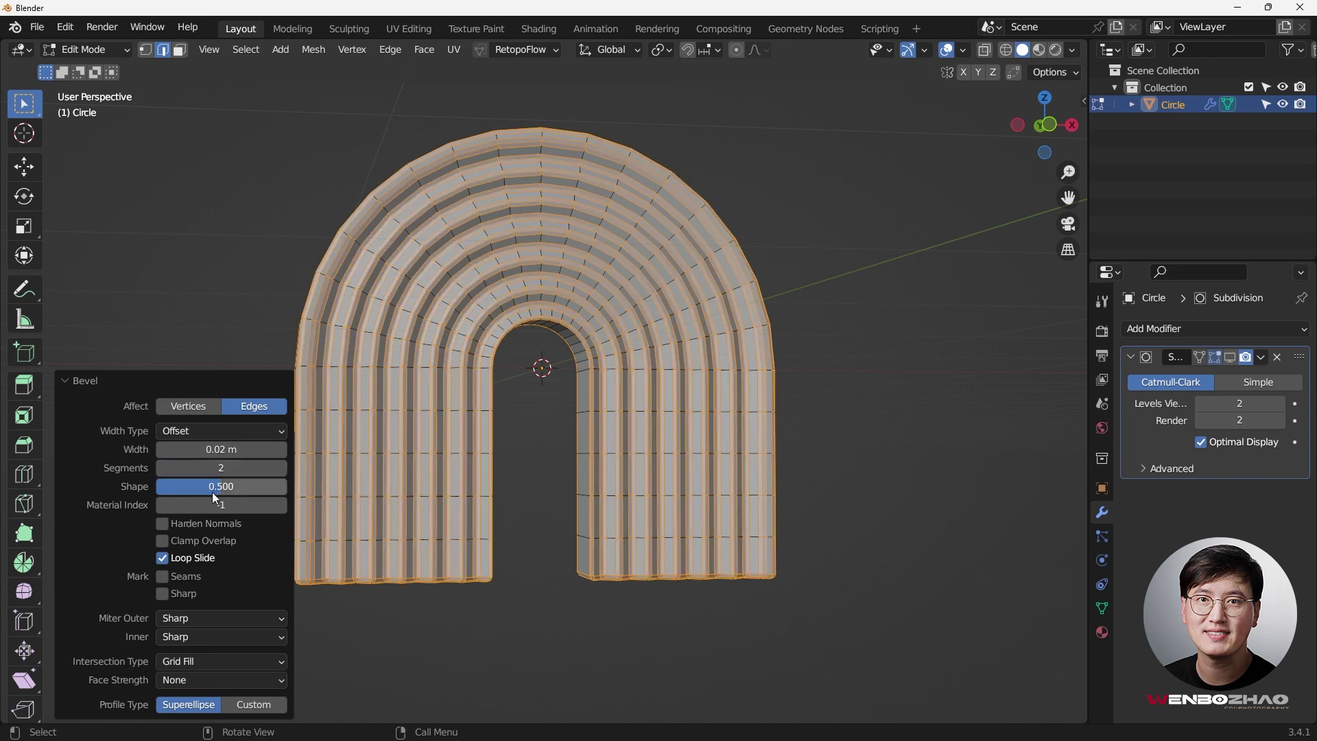
scroll(376, 448, "up", 2)
middle_click_drag(376, 449, 412, 367, "shift")
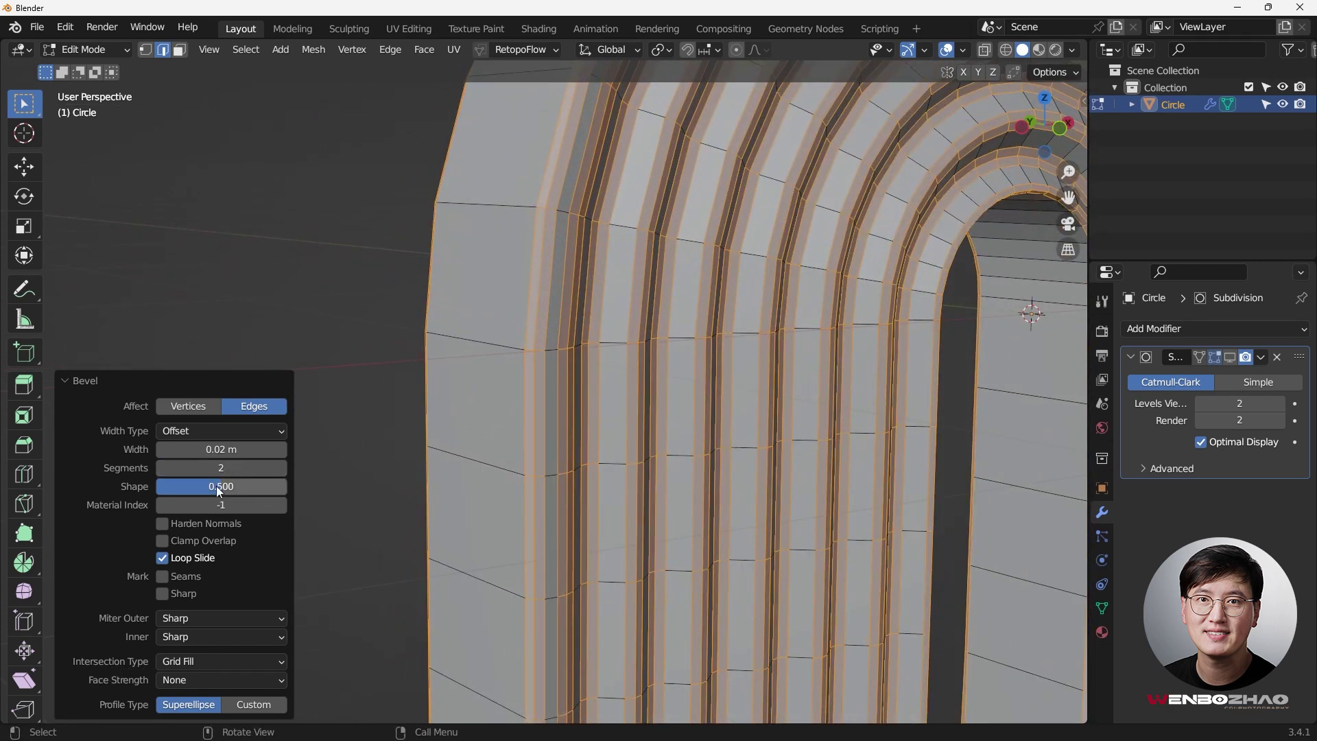
left_click_drag(223, 490, 287, 490)
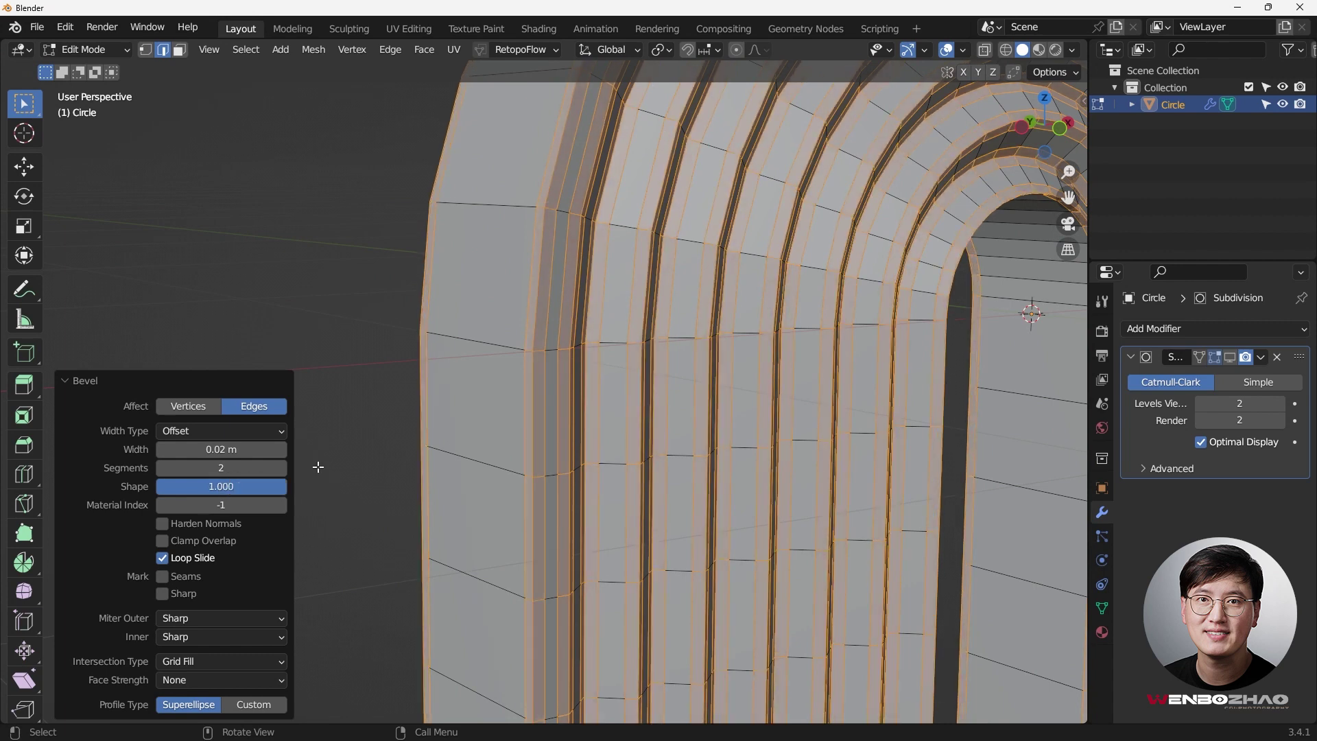
Step: Change the bevel's outer miter to Arc and check the corners on the underside of the leg
middle_click_drag(318, 467, 225, 615)
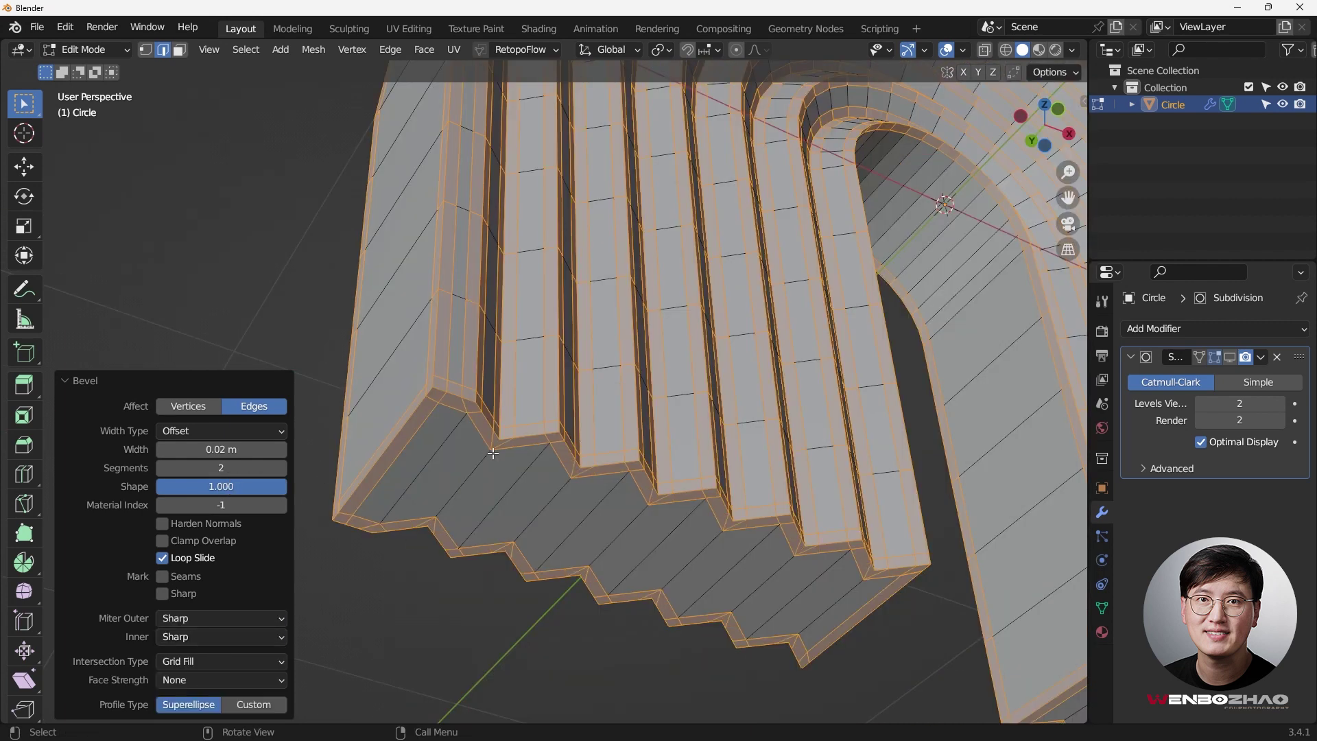
scroll(493, 454, "up", 2)
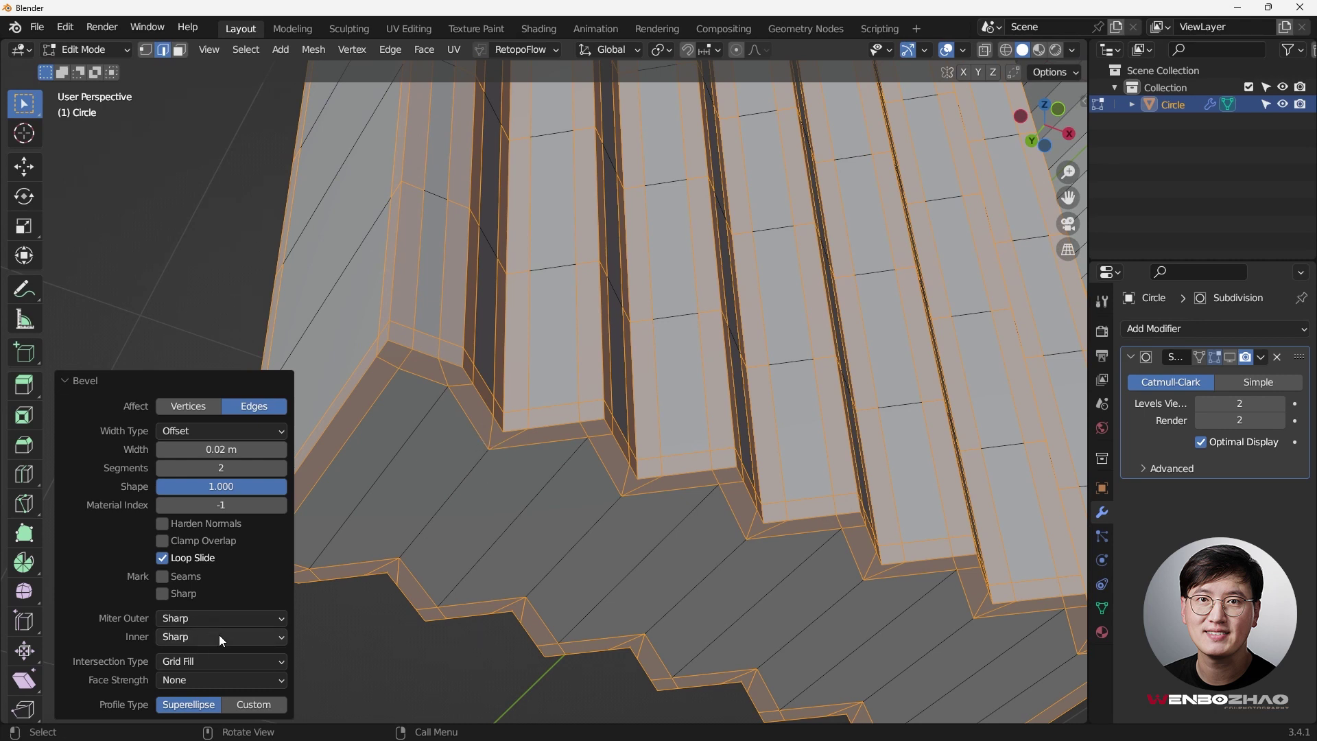
left_click(234, 617)
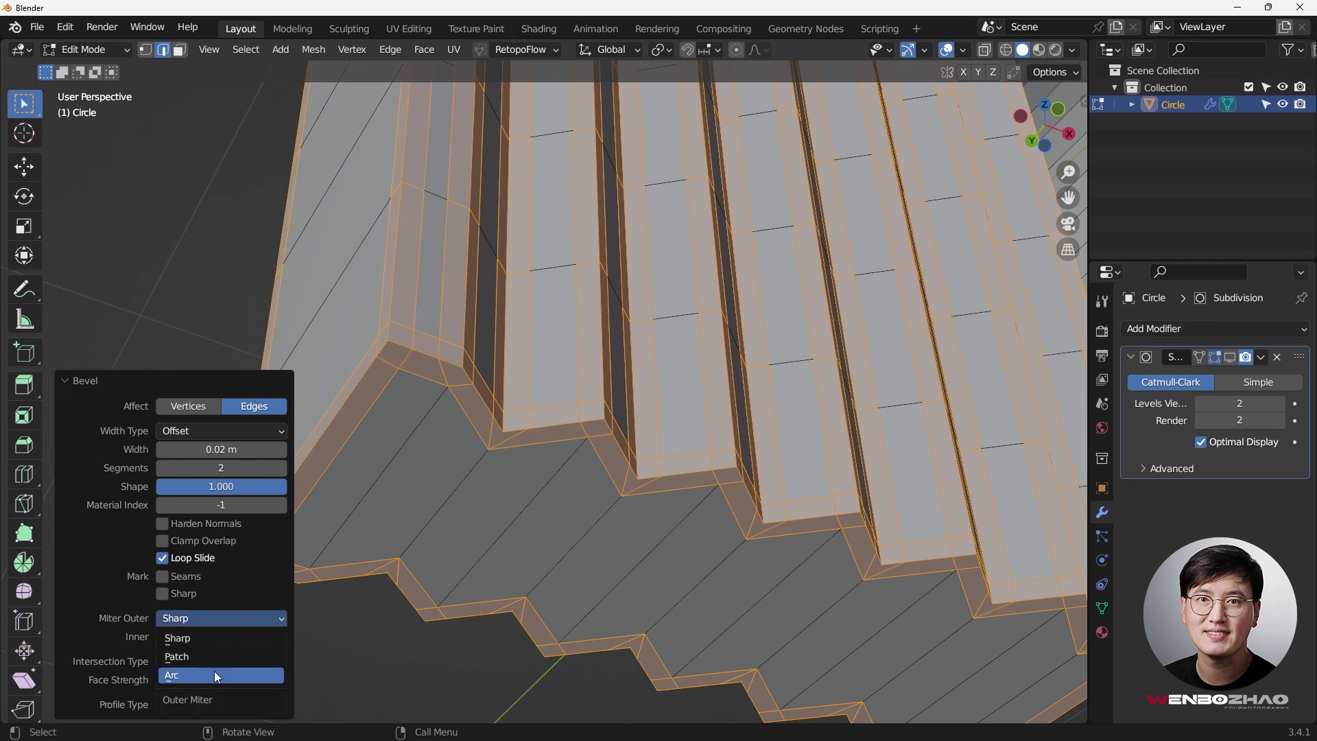
left_click(217, 677)
middle_click_drag(530, 454, 524, 329)
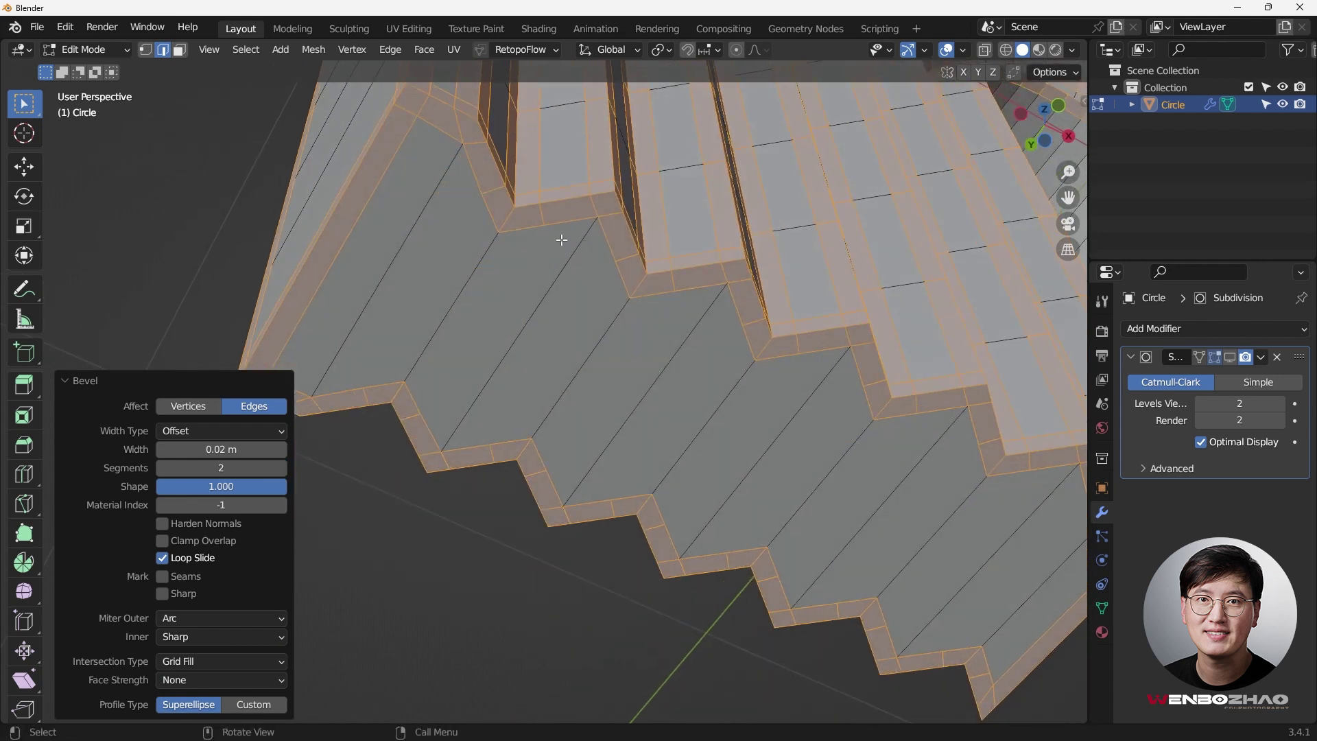
middle_click_drag(571, 308, 476, 382)
scroll(411, 420, "down", 5)
middle_click_drag(411, 420, 480, 497)
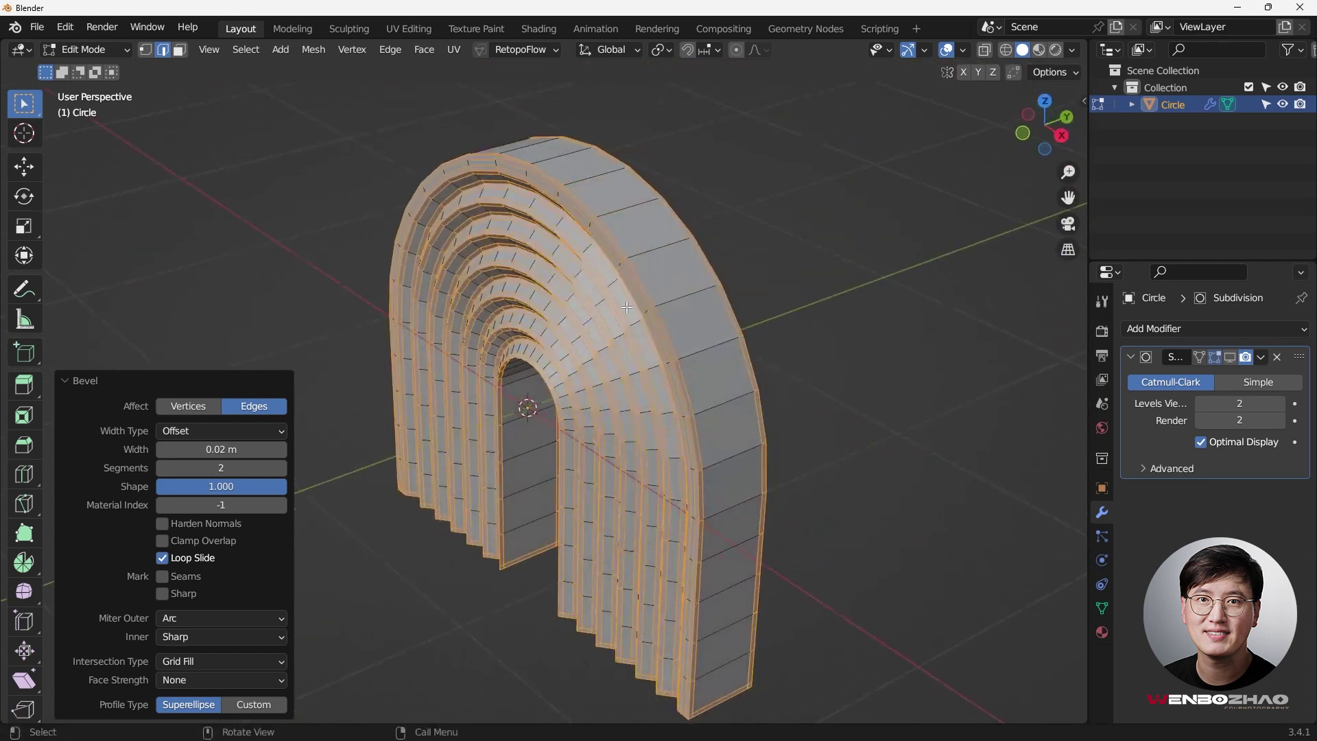
Step: Set the bevel width to 0.01 m and deselect the beveled edges
scroll(662, 305, "up", 4)
scroll(664, 317, "down", 3)
middle_click_drag(665, 317, 770, 295)
scroll(770, 294, "down", 2)
left_click(197, 451)
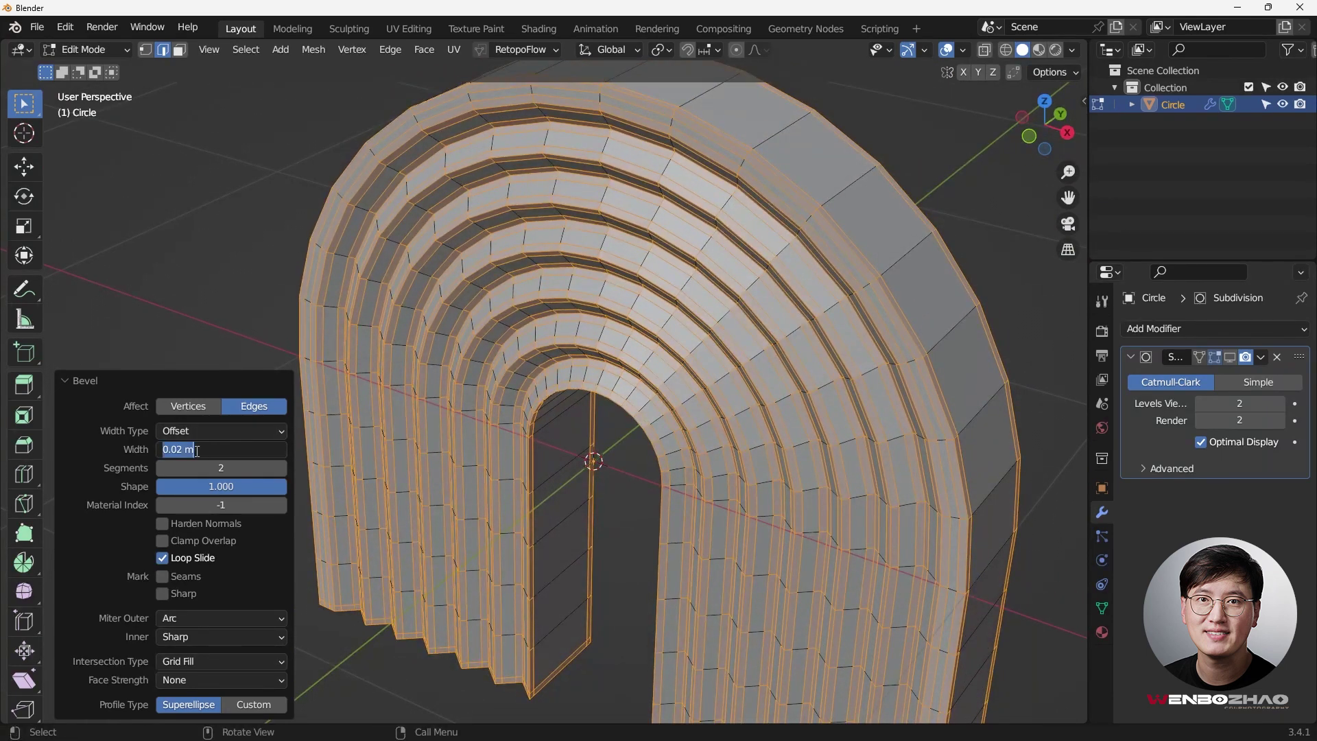
left_click_drag(177, 449, 273, 457)
type("1")
key("Return")
middle_click_drag(224, 317, 684, 199)
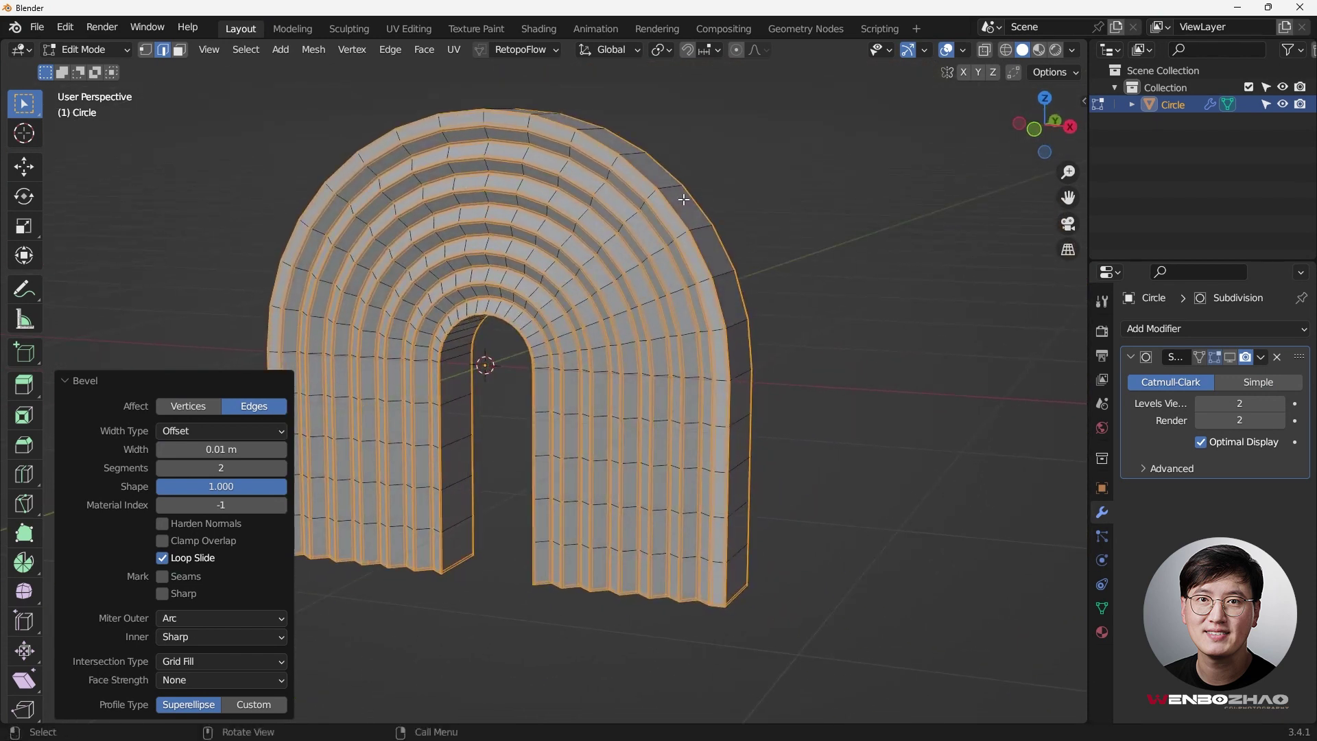
left_click(797, 260)
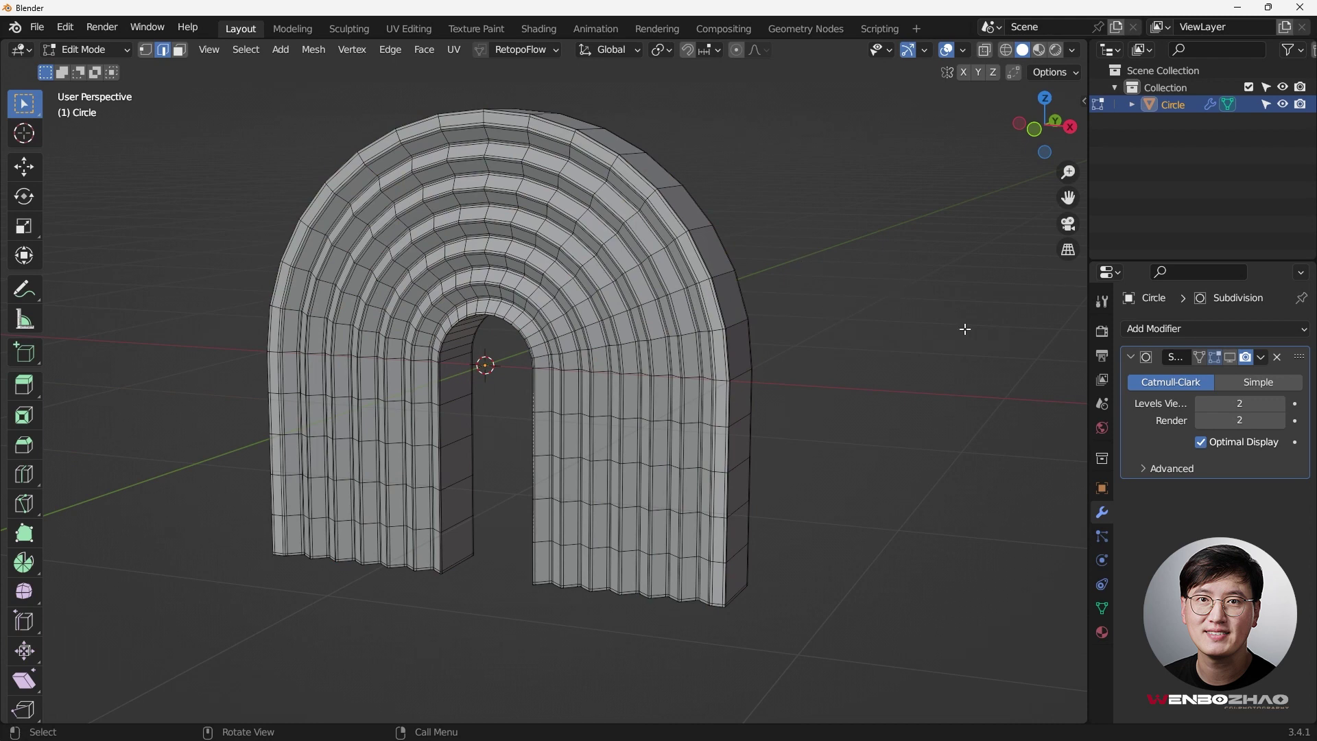
Step: Turn the Subdivision modifier's viewport display back on and return to Object Mode
left_click(1230, 358)
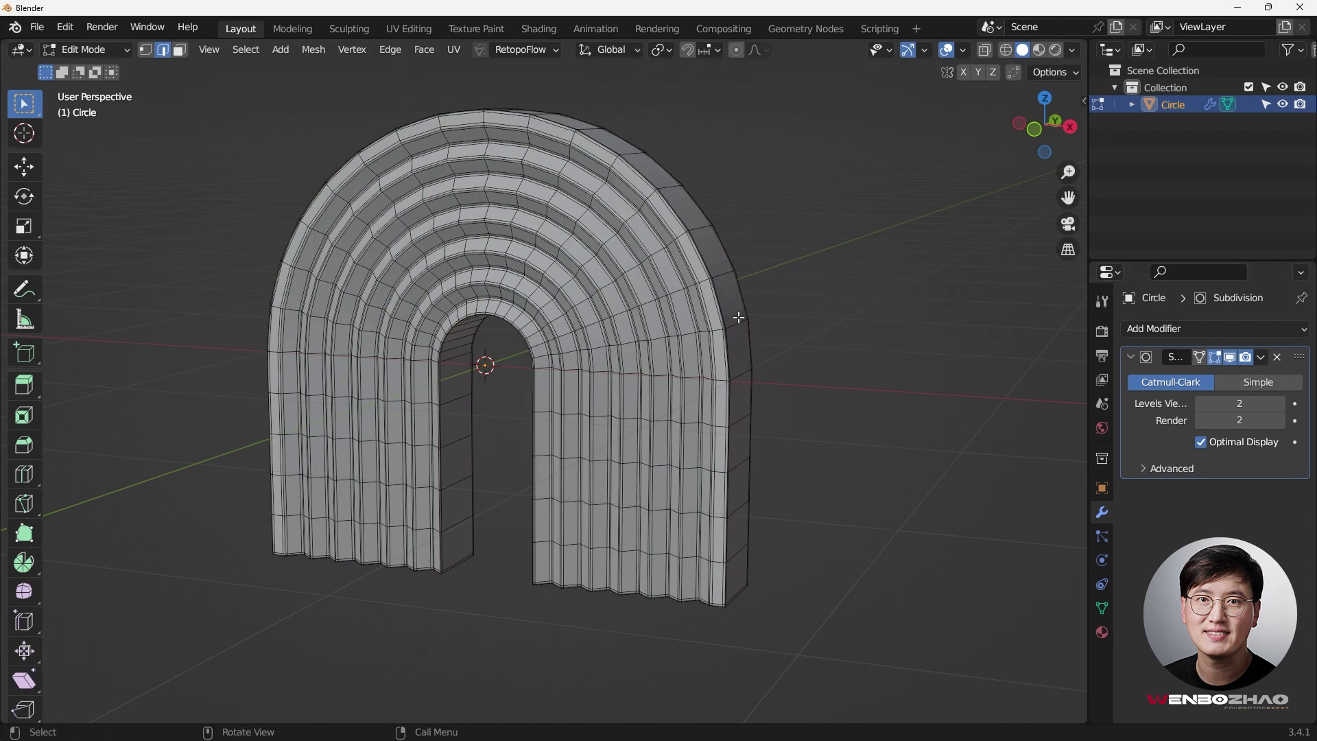
middle_click_drag(738, 315, 825, 278)
key("Tab")
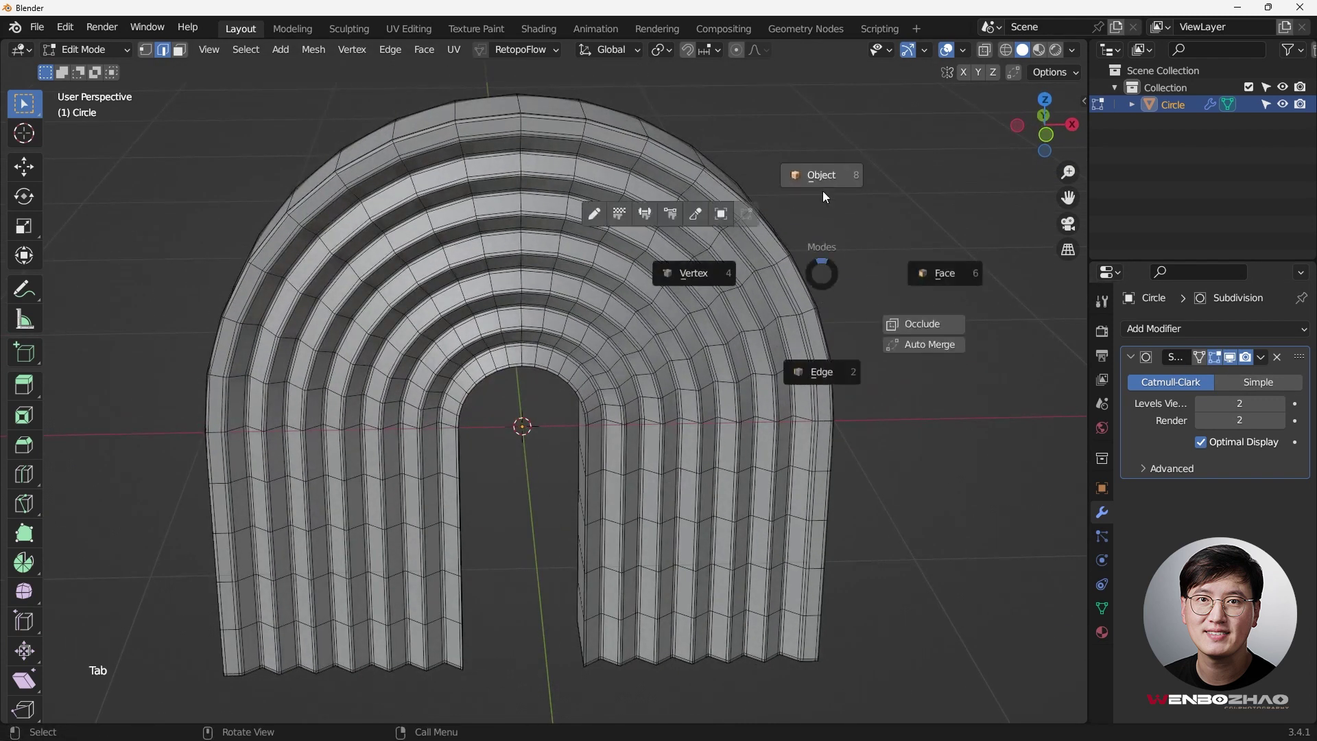
middle_click_drag(822, 191, 790, 211)
Step: Shade the arch smooth and check it in the front orthographic view
right_click(790, 211)
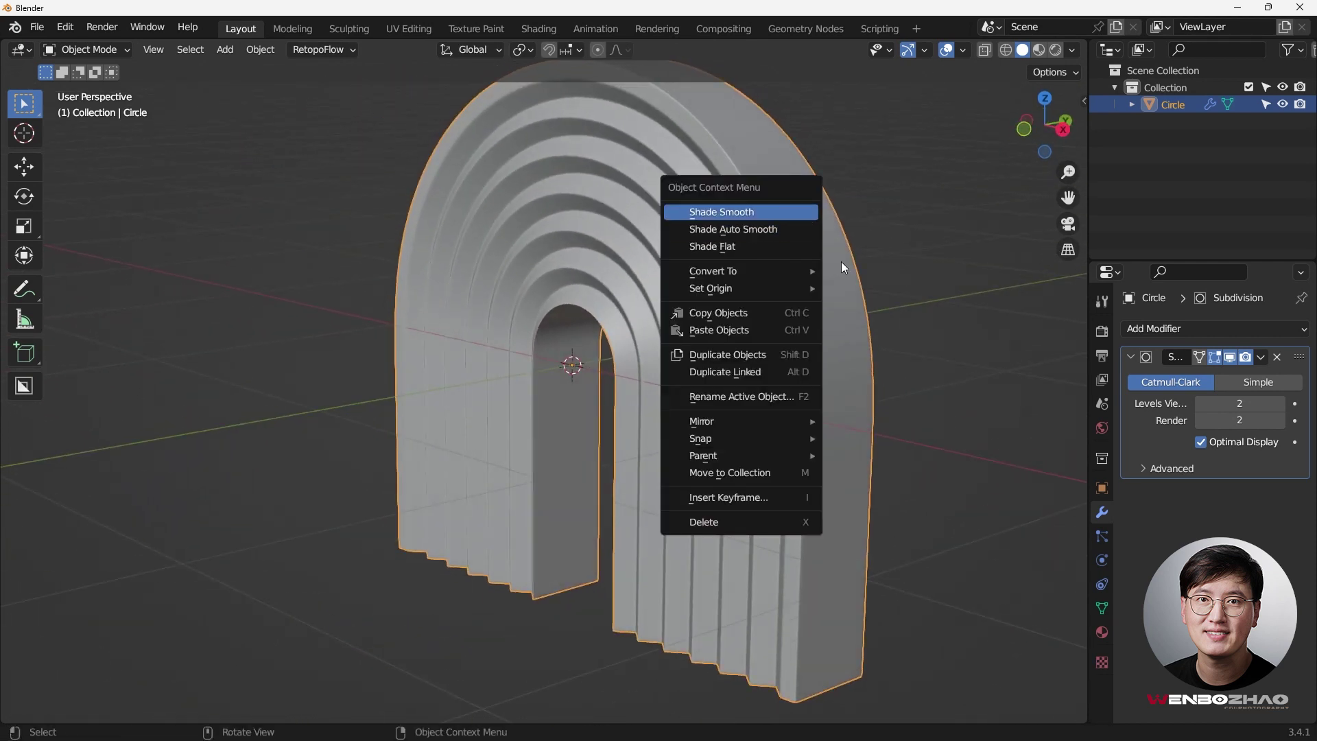
left_click(781, 213)
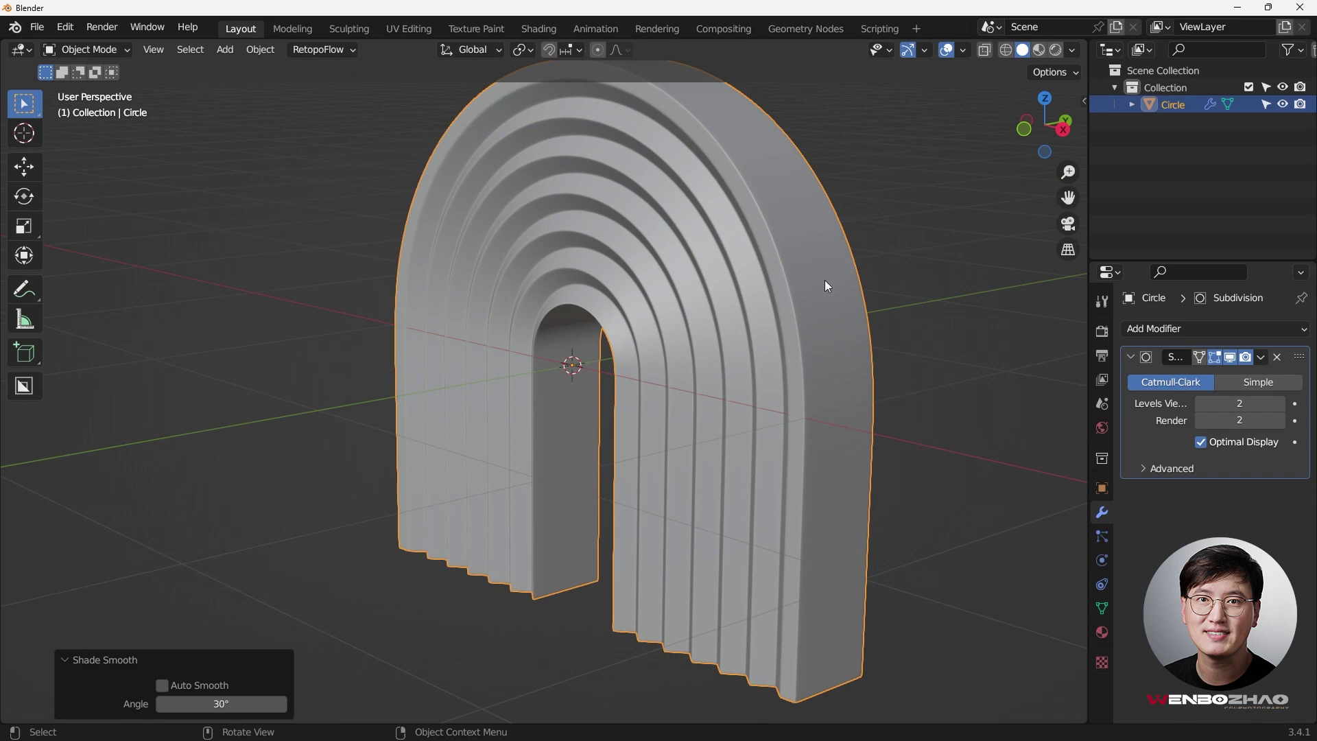
mouse_move(825, 280)
middle_mouse_down()
mouse_move(959, 304)
mouse_move(767, 323)
mouse_move(788, 262)
mouse_move(866, 273)
mouse_move(855, 323)
mouse_move(732, 270)
mouse_move(782, 265)
middle_mouse_up()
key("KP_1")
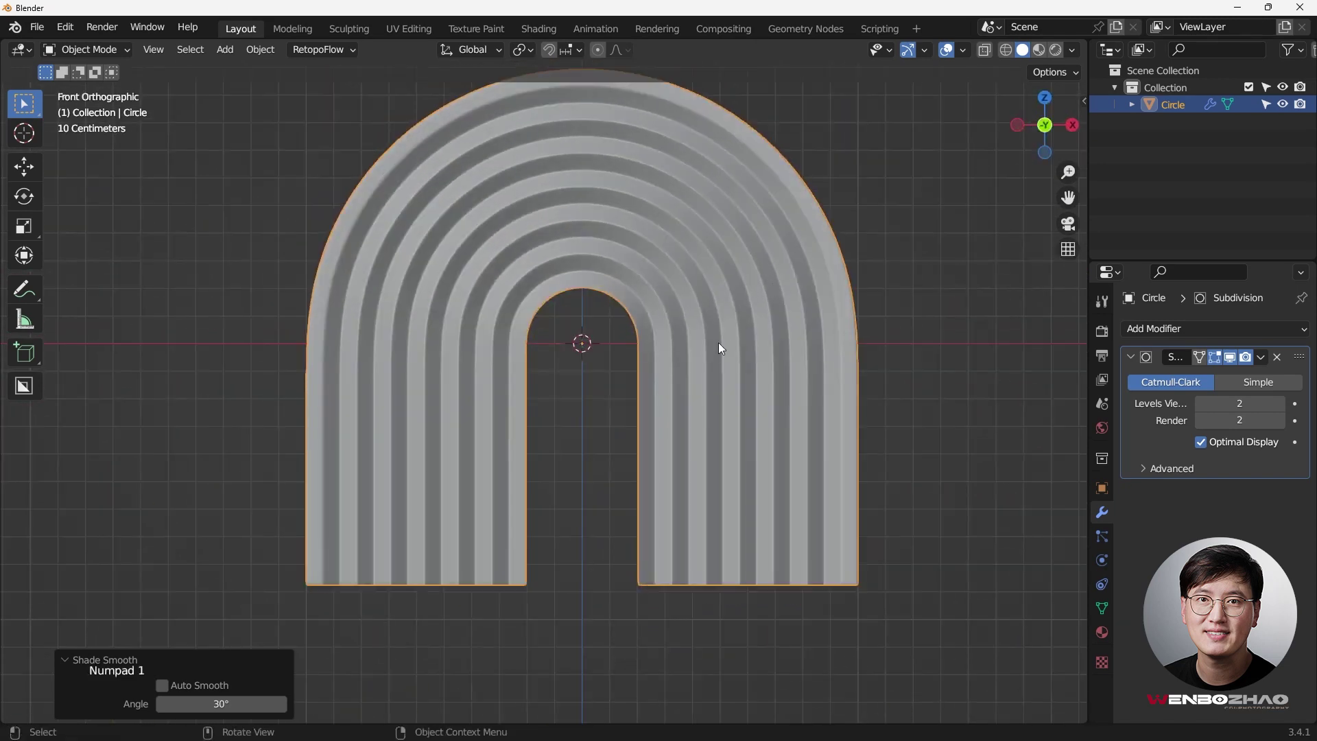
Step: Enter Edit Mode with vertex selection and examine the faces on the underside of the arch's legs
middle_click_drag(903, 316, 414, 466)
key("Tab")
scroll(345, 387, "up", 3)
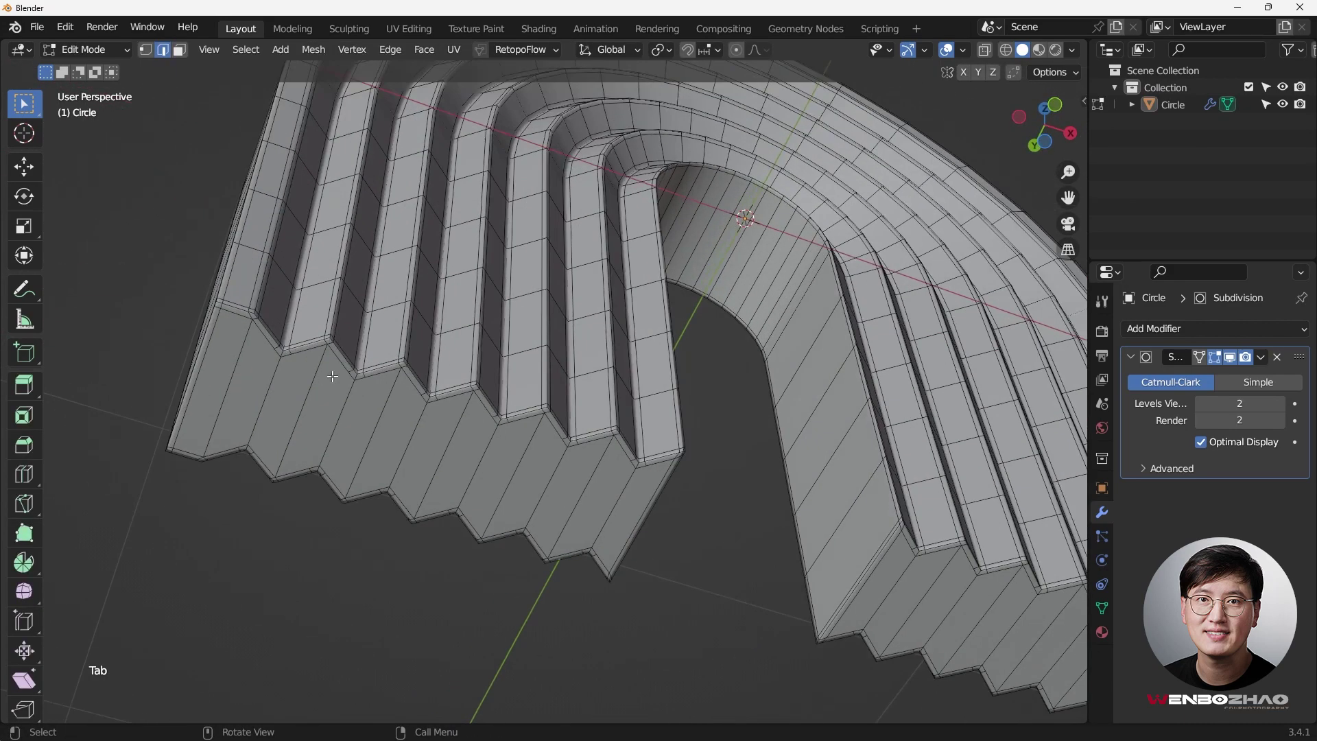
key("1")
middle_click_drag(332, 376, 557, 353)
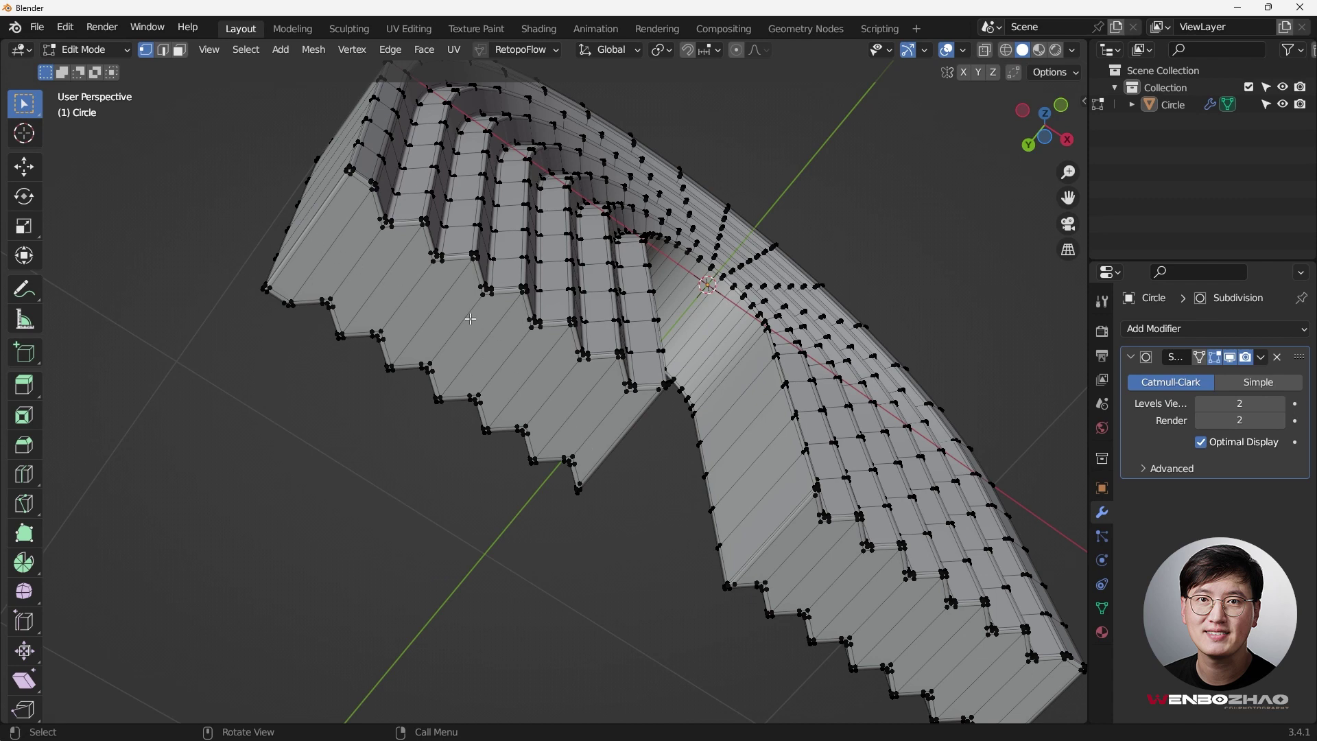
middle_click_drag(471, 319, 441, 321)
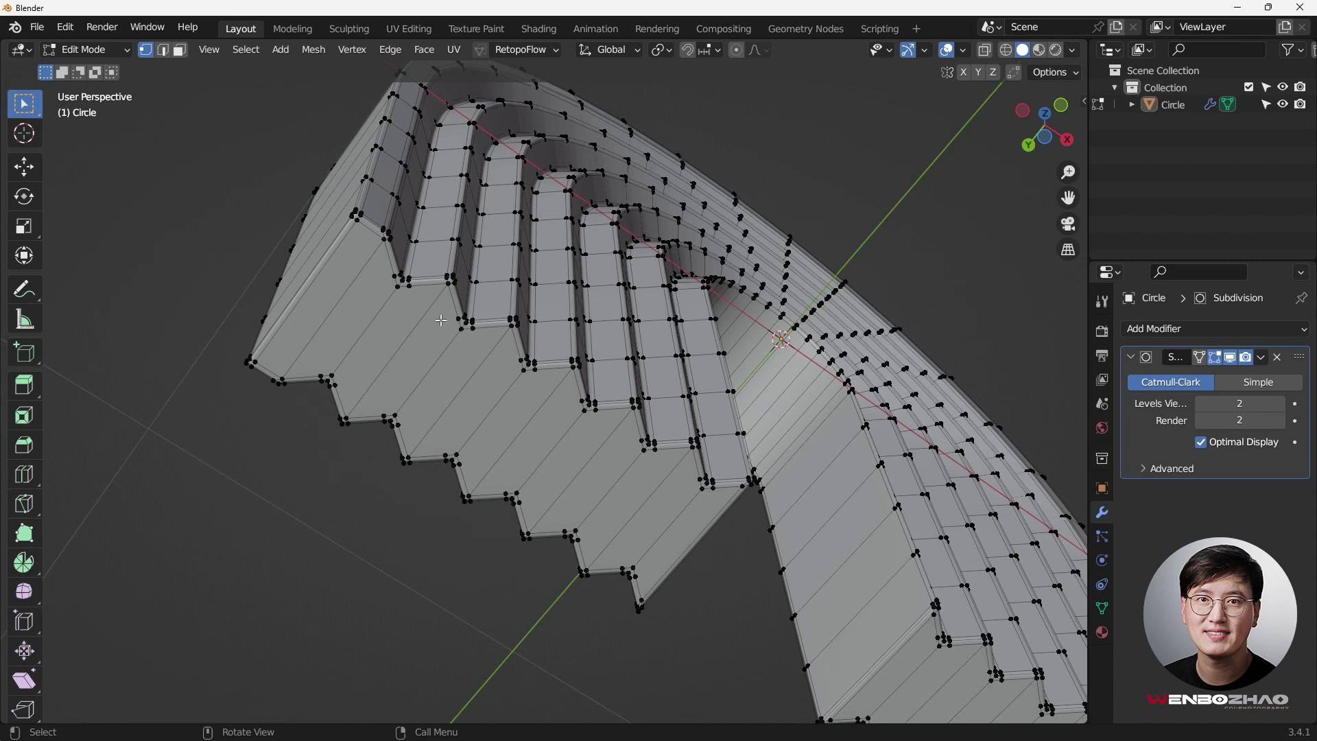
scroll(378, 317, "up", 2)
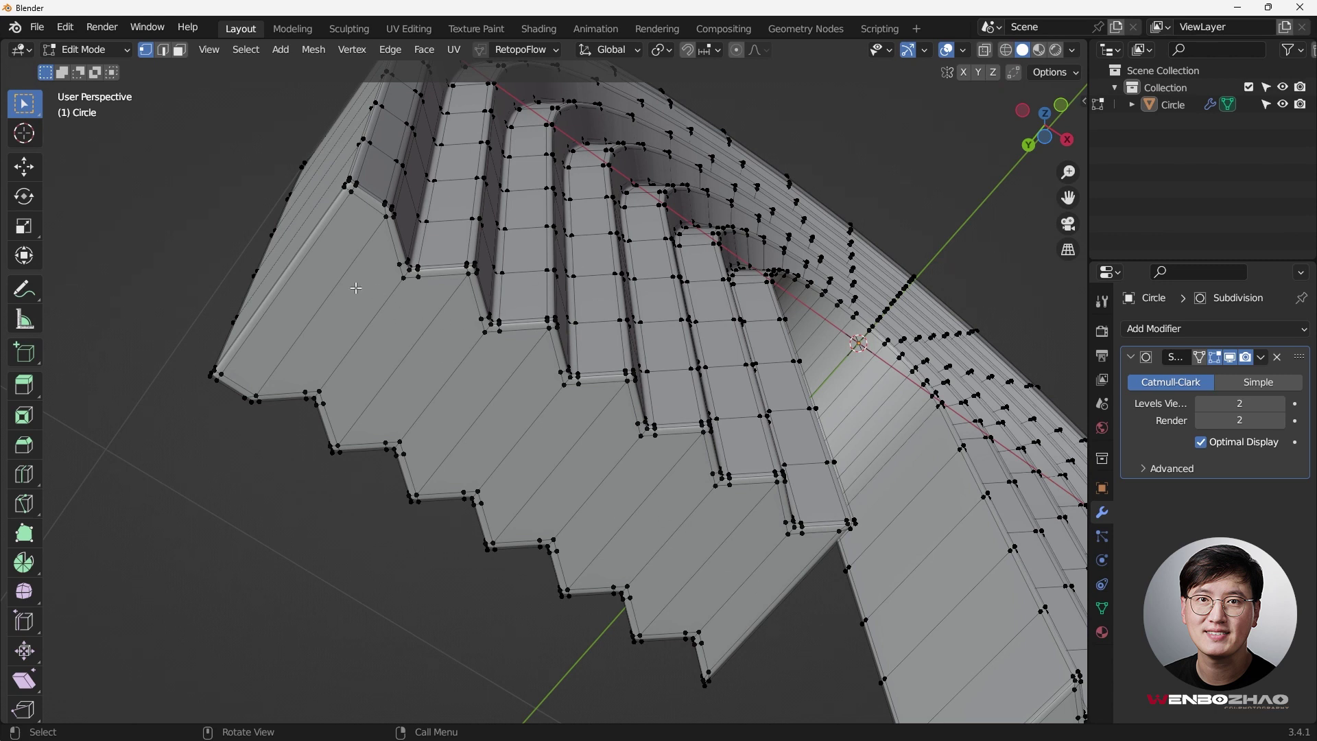
scroll(363, 281, "up", 1)
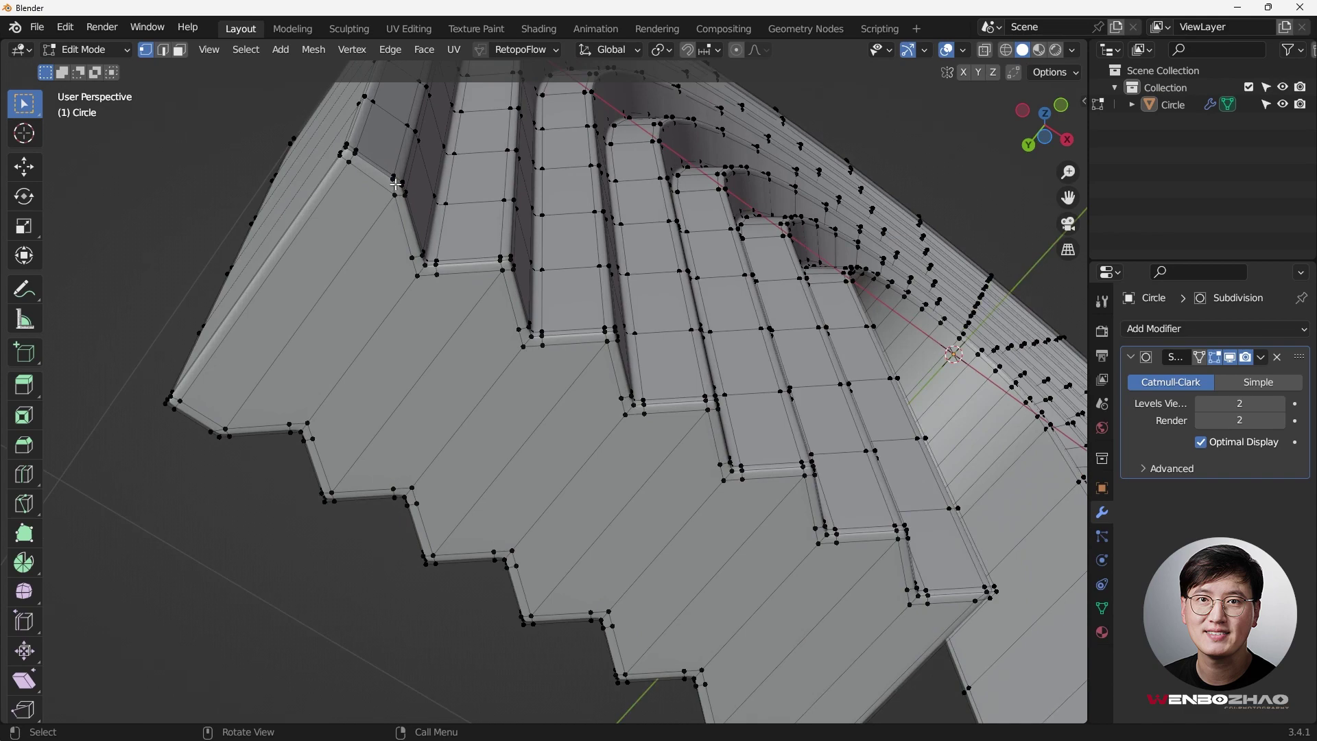
Step: Connect the opposing vertices on both sides of the outermost groove corner with edges across the leg's underside
middle_click_drag(395, 184, 544, 299)
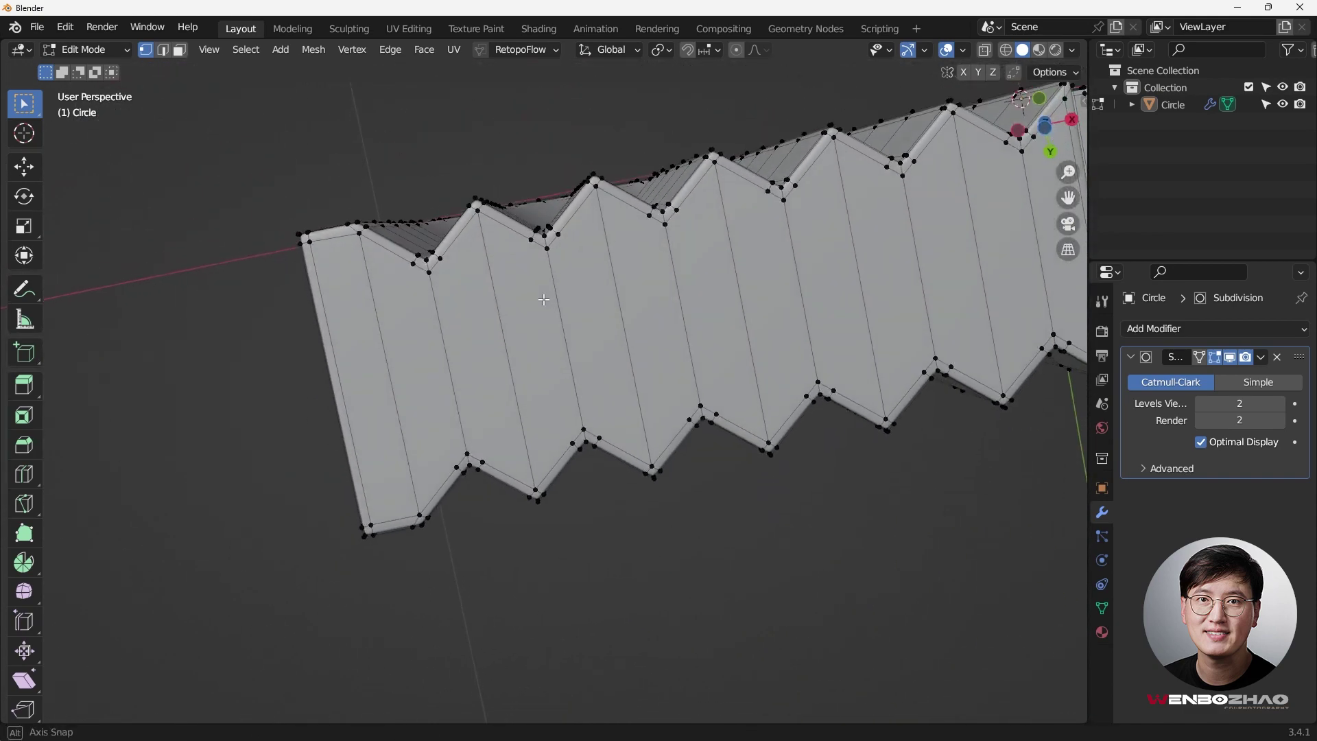
scroll(430, 306, "up", 1)
left_click(406, 249)
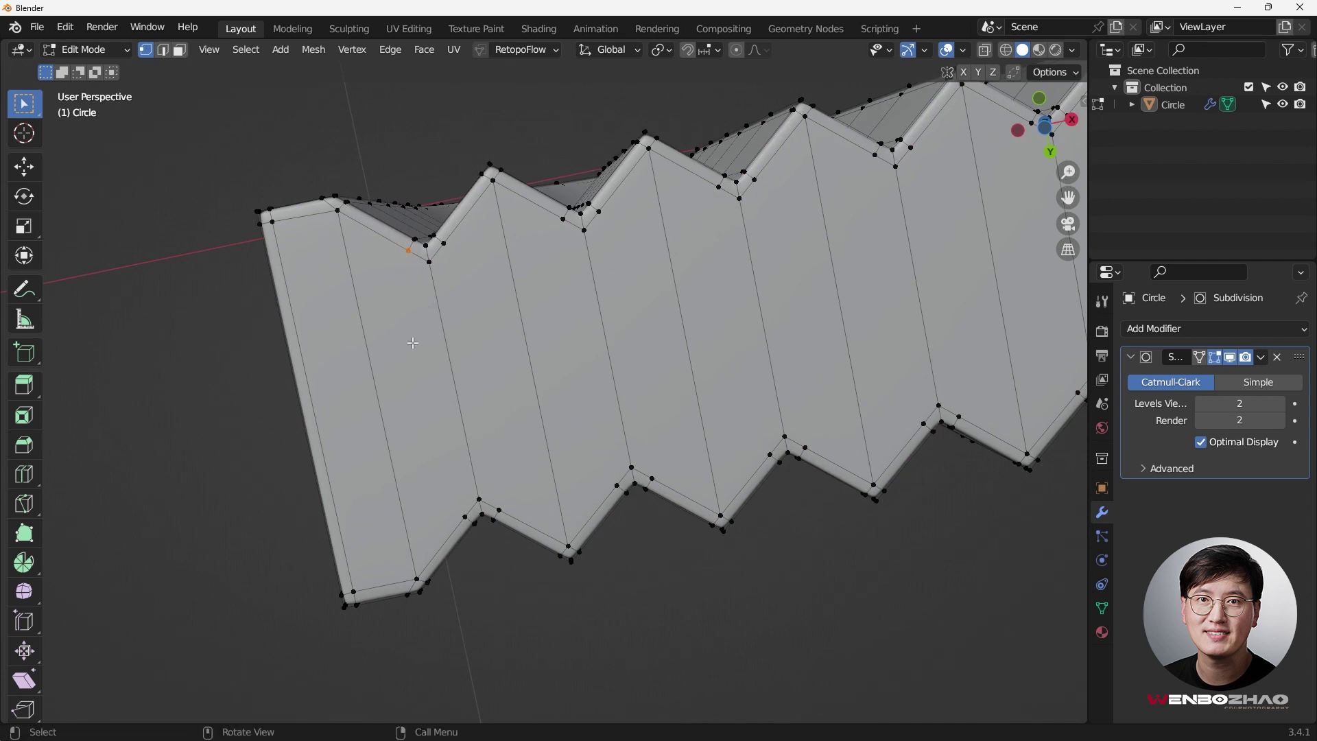
left_click(466, 517, "shift")
left_click(526, 499, "shift")
key("j")
middle_click_drag(576, 401, 473, 249, "shift")
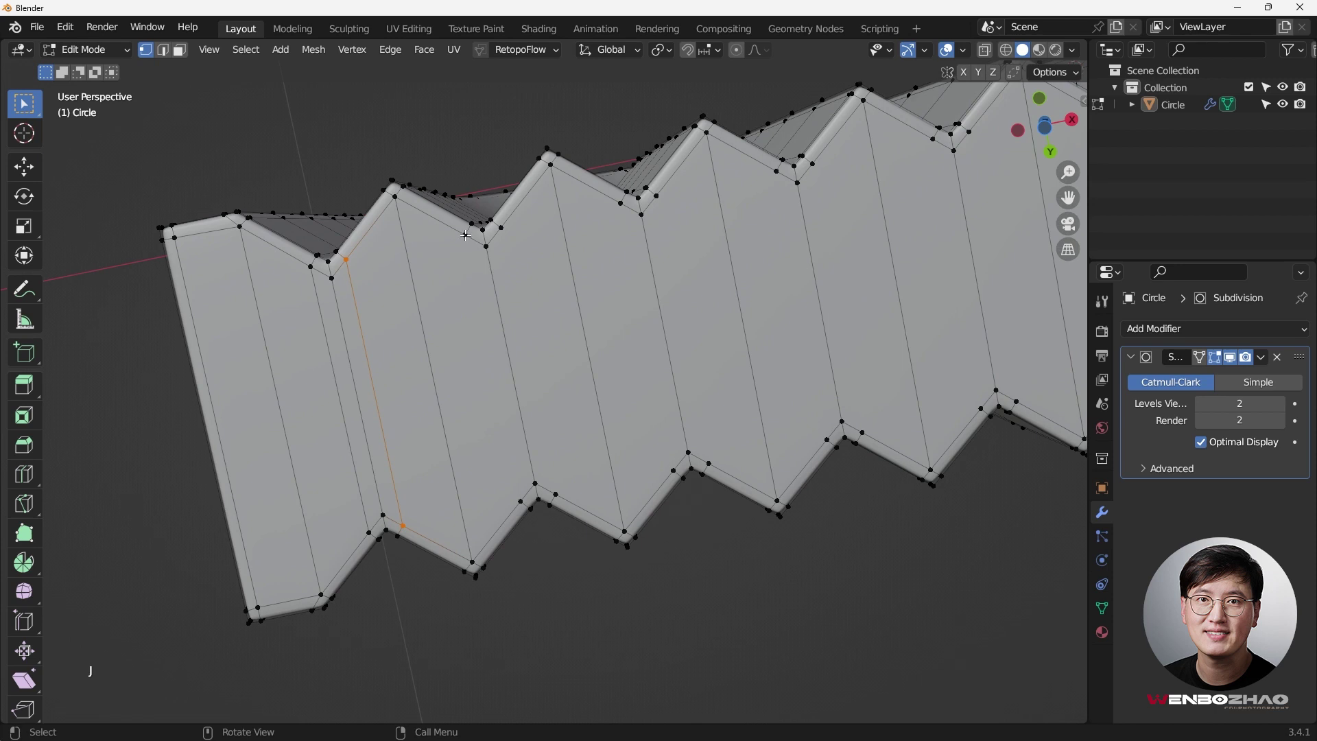
Step: Connect the opposing vertex pairs beside the following groove corners across the same leg's underside
left_click(465, 235)
left_click(522, 502, "shift")
left_click(501, 227)
left_click(556, 494, "shift")
scroll(606, 431, "up", 1)
scroll(720, 405, "down", 3)
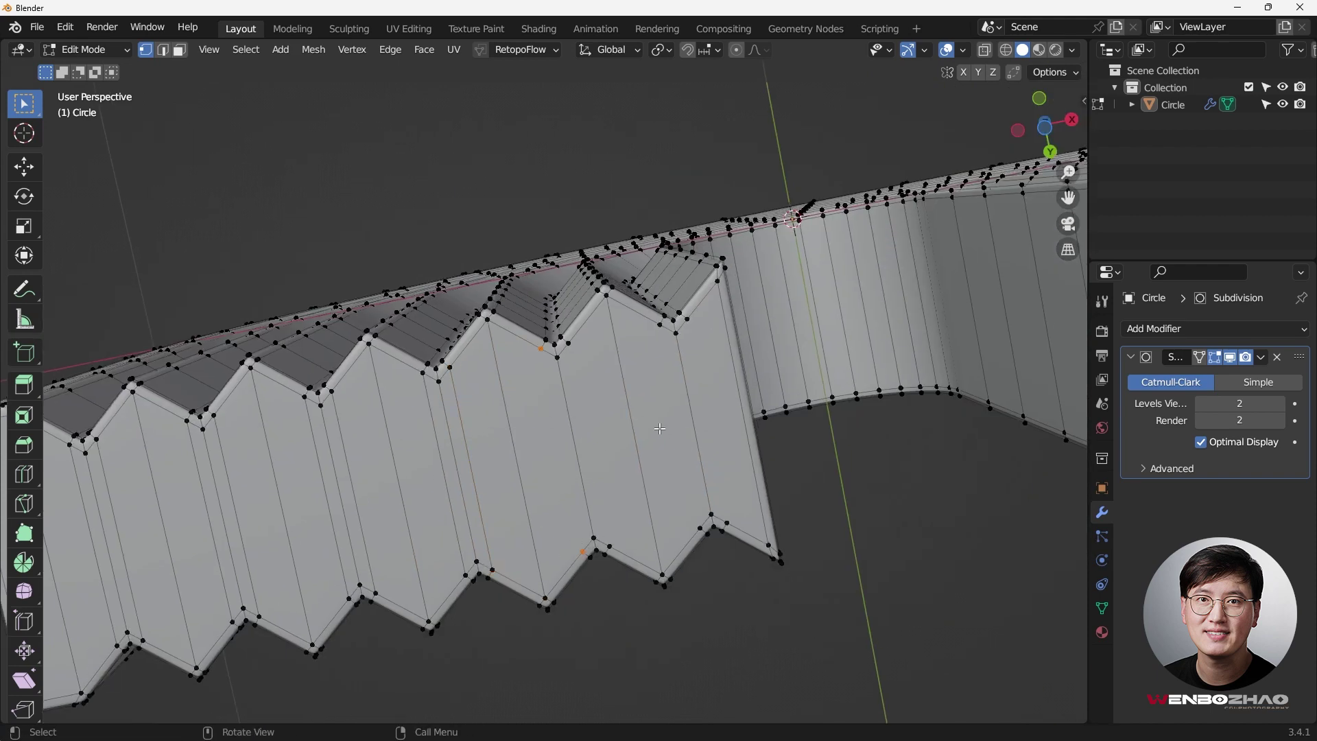
Step: Connect the opposing vertex pairs beside each groove corner with edges across the other leg's underside
scroll(700, 530, "down", 2)
scroll(490, 552, "up", 2)
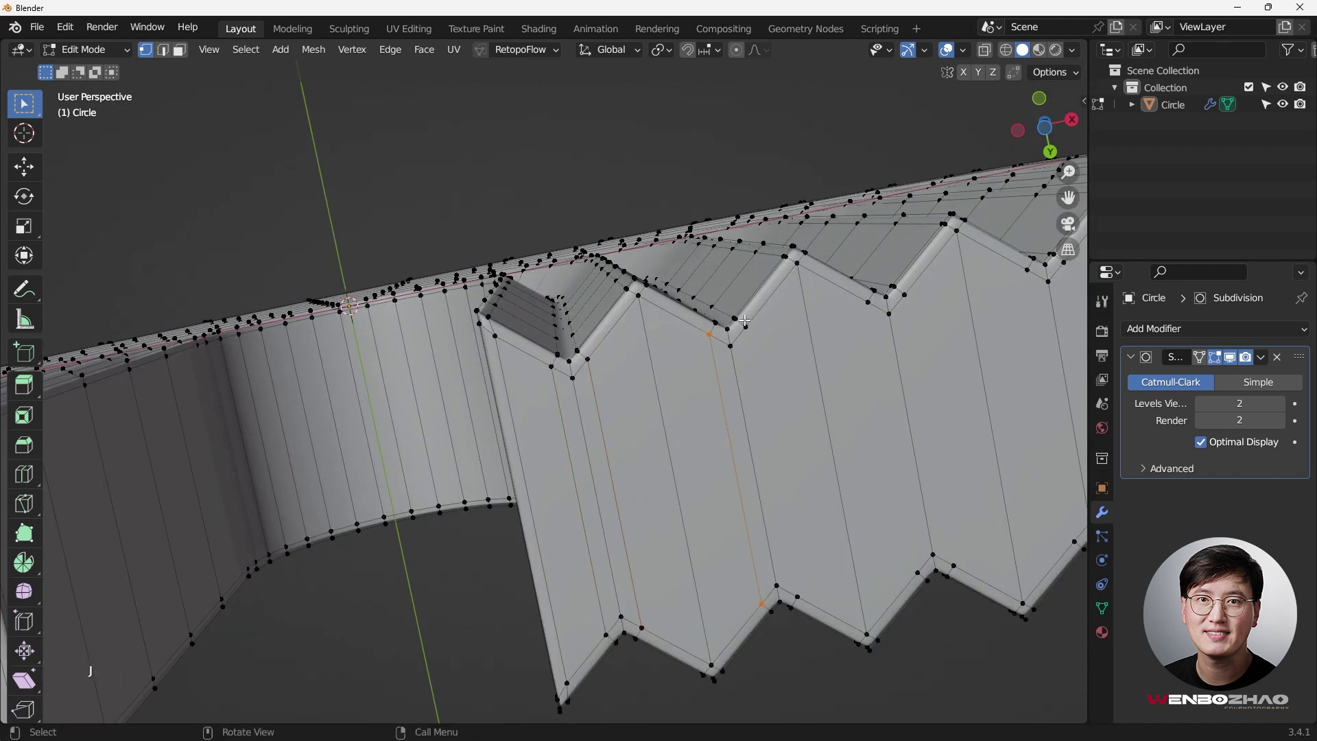
scroll(490, 552, "up", 1)
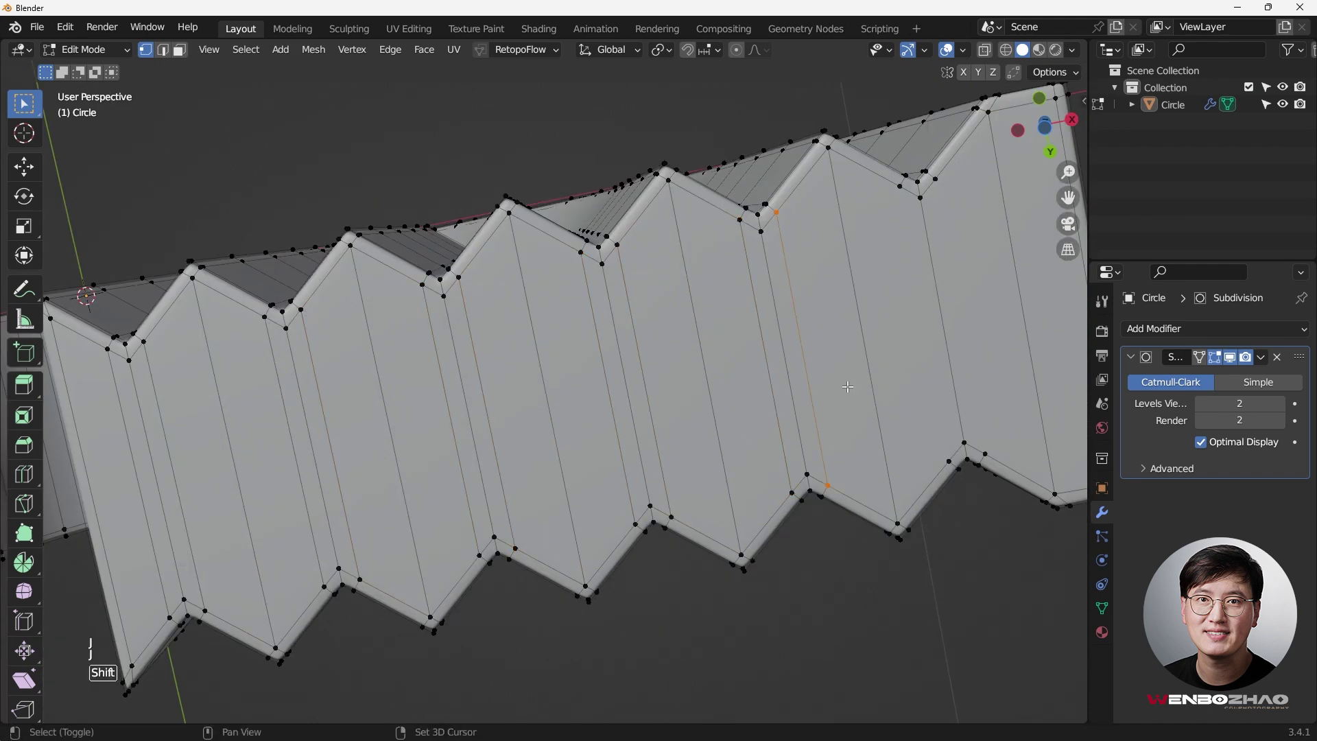
middle_click_drag(490, 552, 728, 506, "shift")
key("j")
middle_click_drag(718, 304, 610, 348)
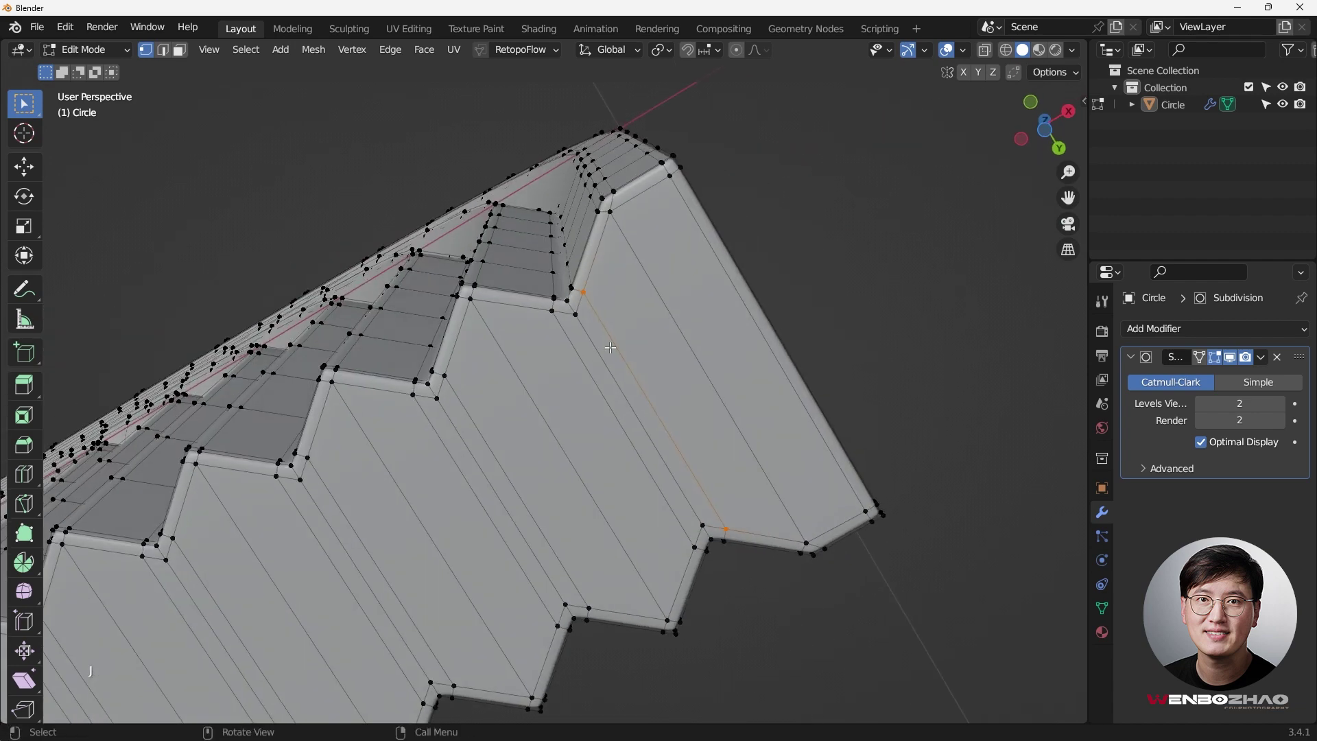
middle_click_drag(682, 516, 603, 310)
scroll(604, 310, "up", 4)
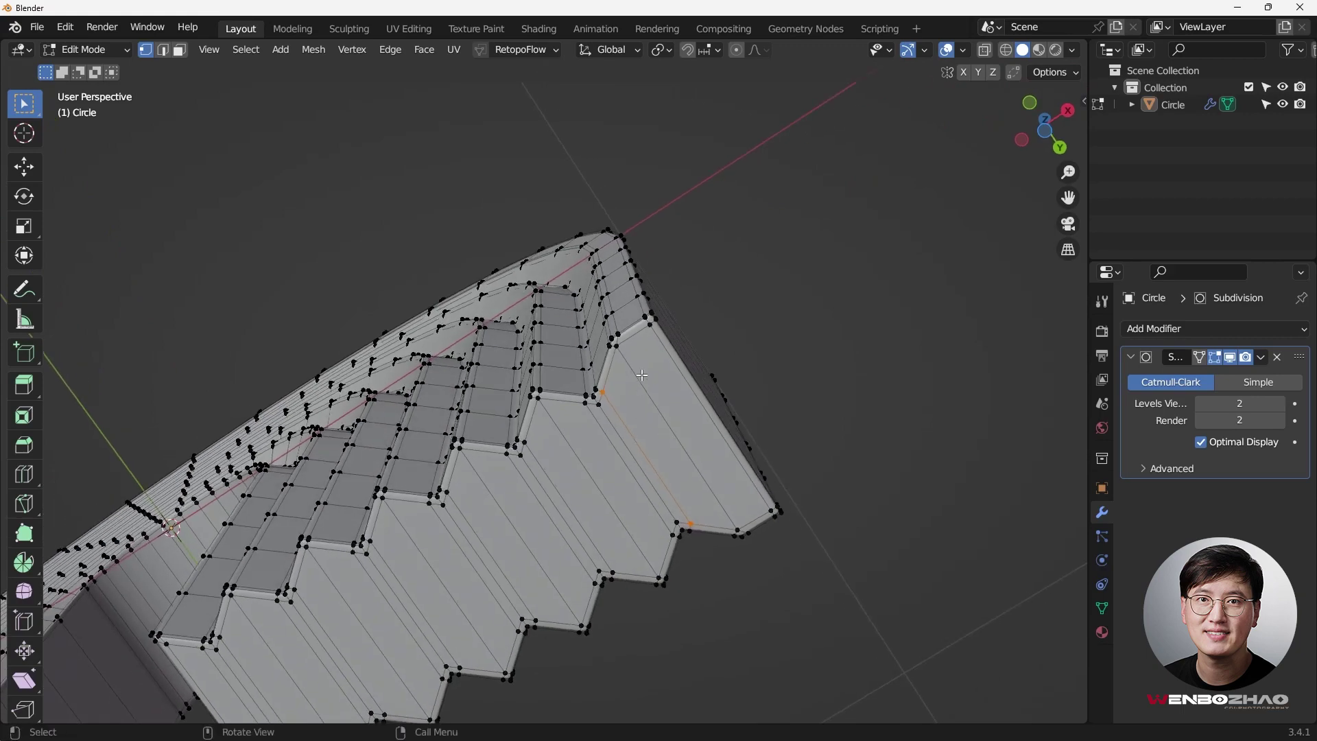
Step: Switch to face selection and select all faces with exactly 4 vertices across the arch
middle_click_drag(684, 355, 830, 455)
scroll(699, 442, "up", 2)
scroll(671, 423, "down", 5)
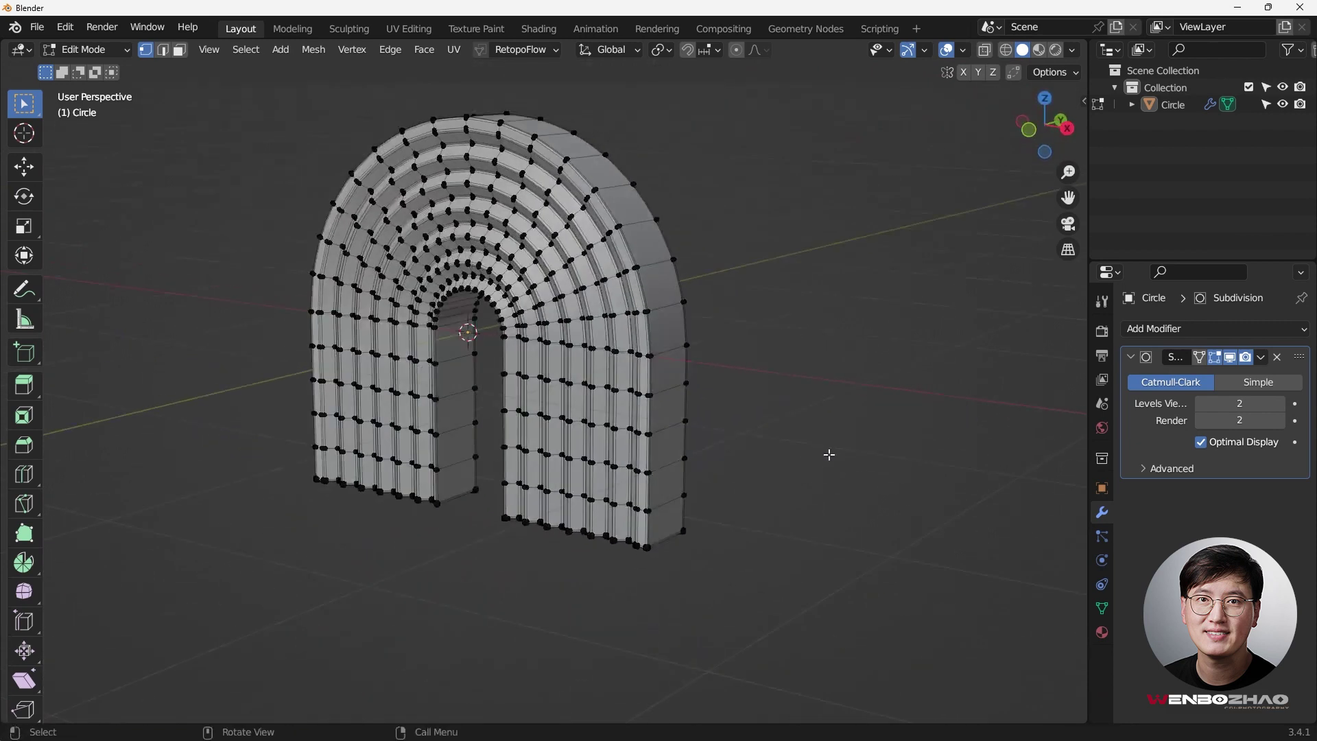
left_click(185, 55)
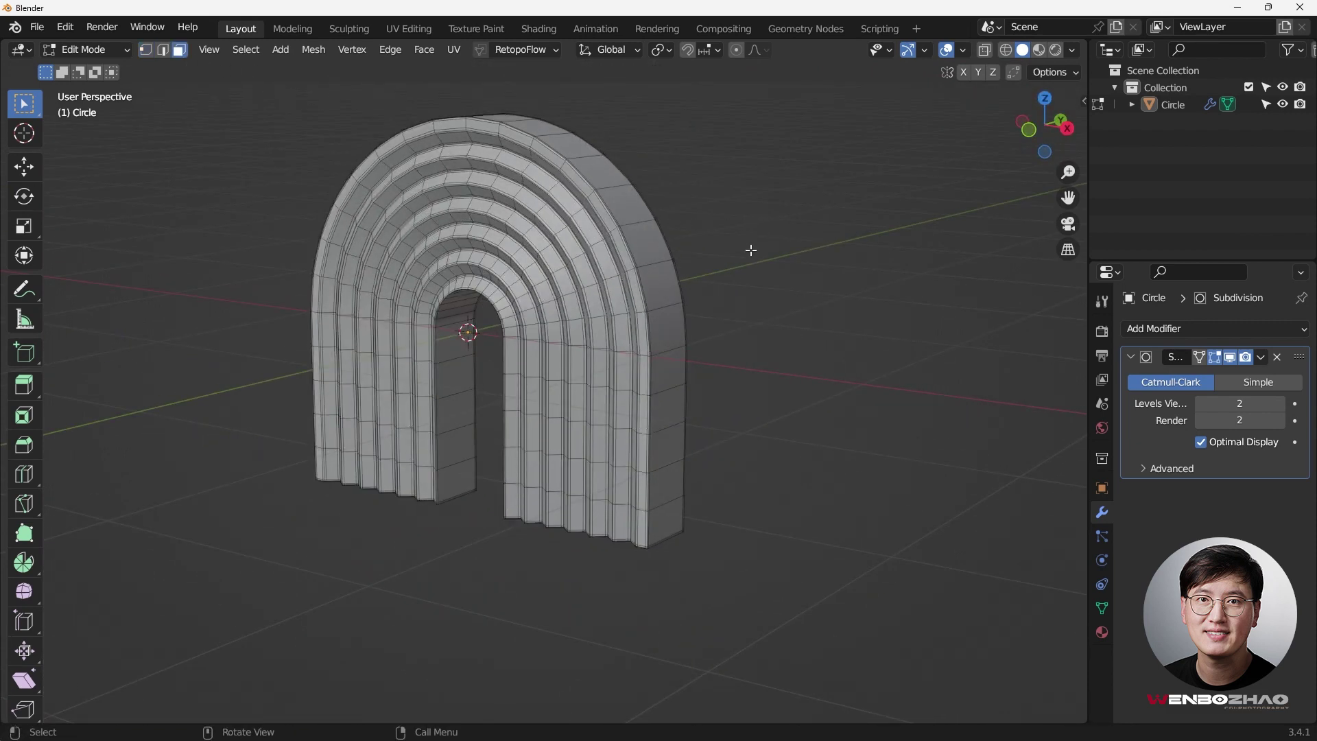
key("q")
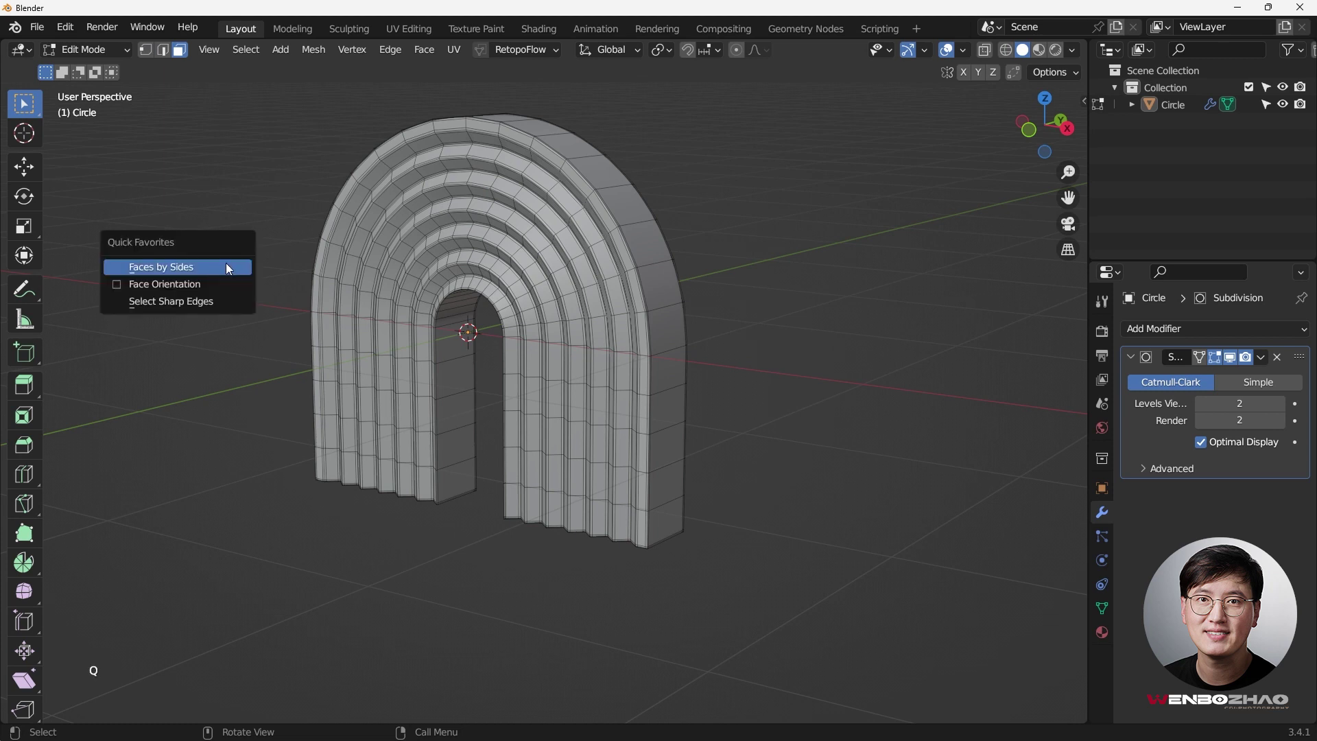
left_click(207, 269)
middle_click_drag(212, 271, 832, 329)
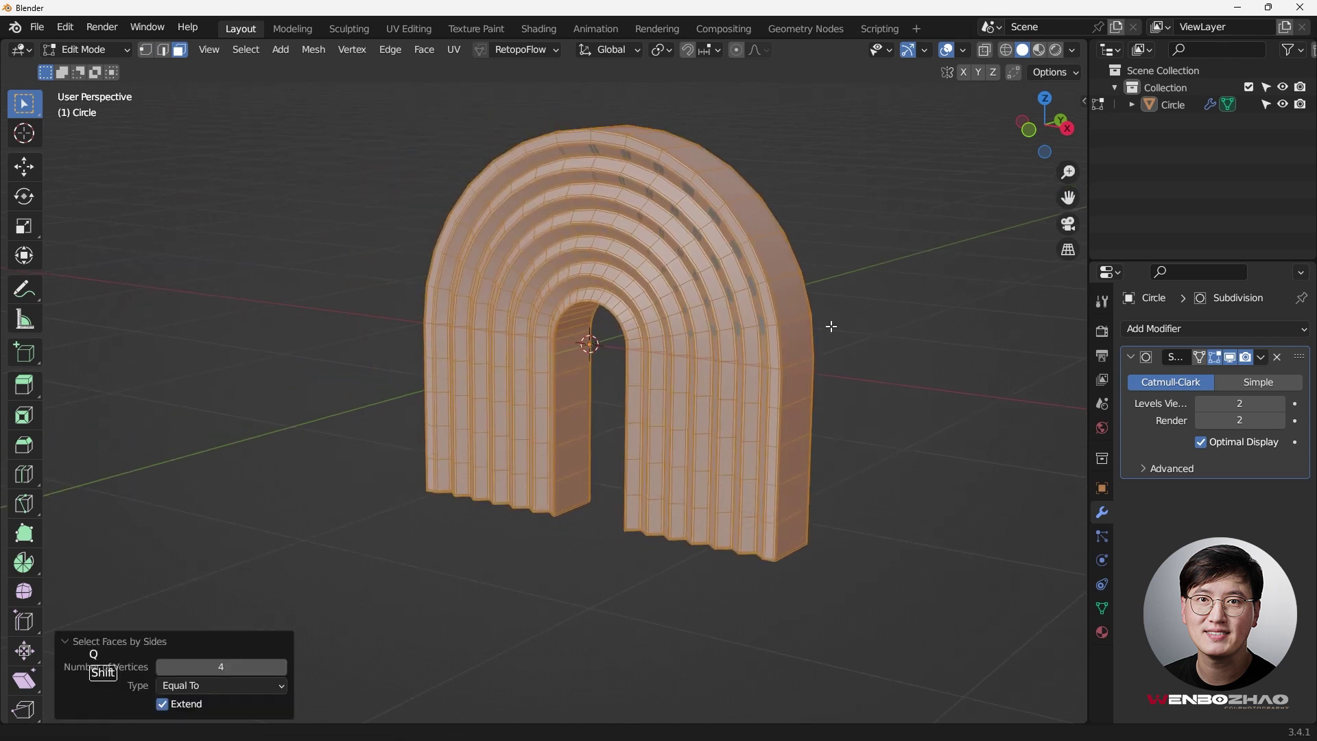
Step: Select all 4-vertex faces by trait again and inspect the selection around the arch
left_click(247, 49)
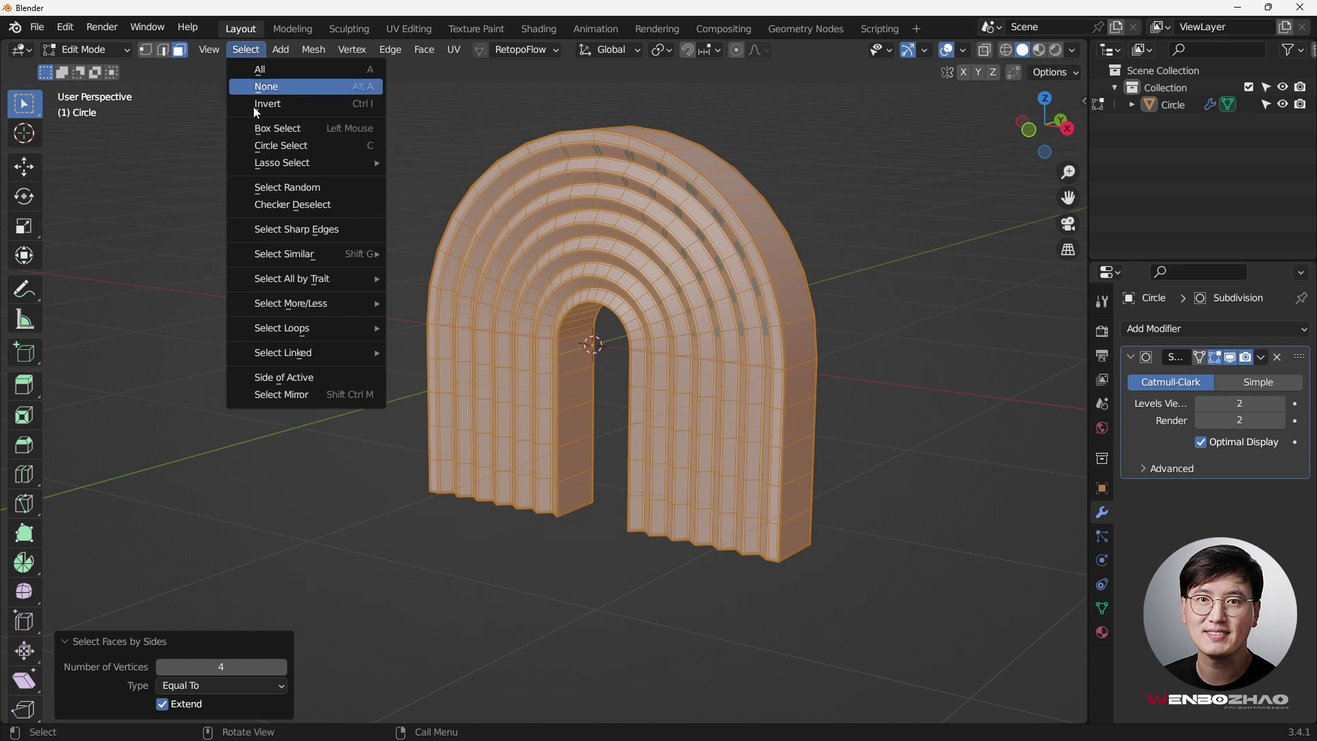
mouse_move(297, 281)
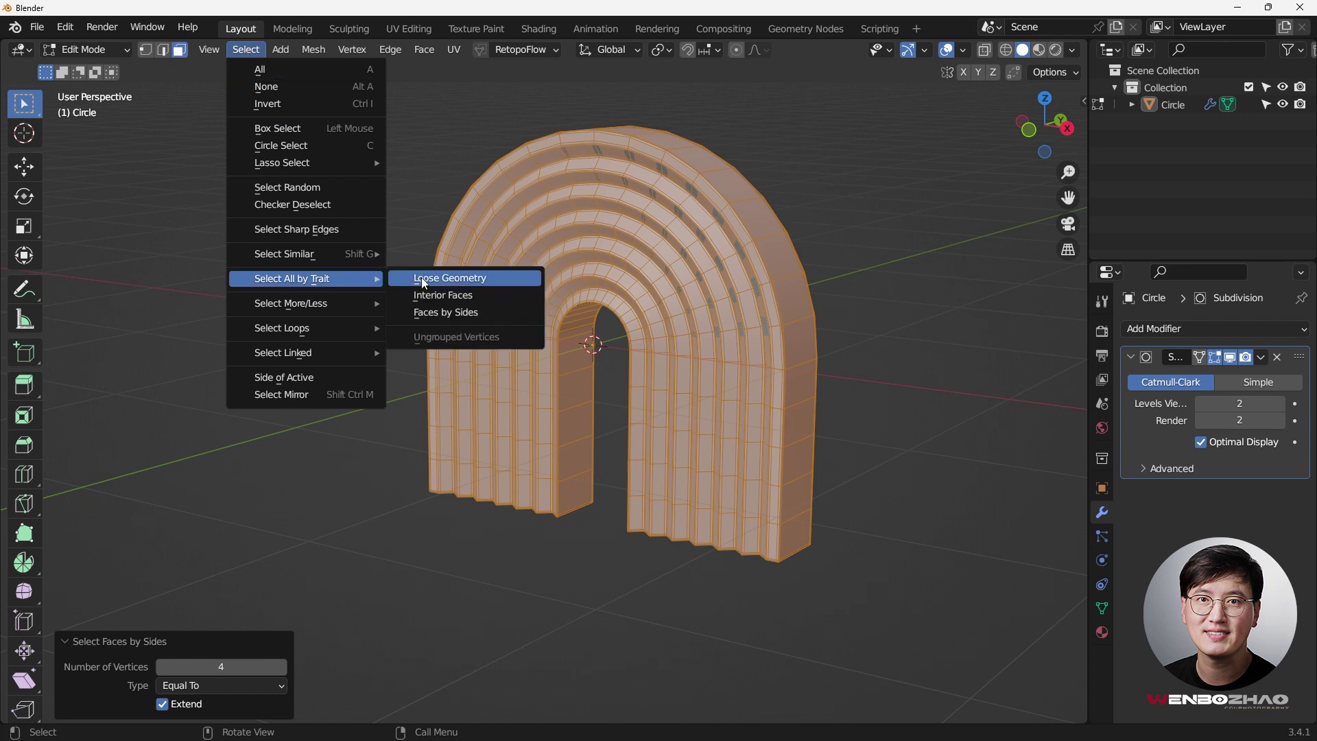
left_click(431, 317)
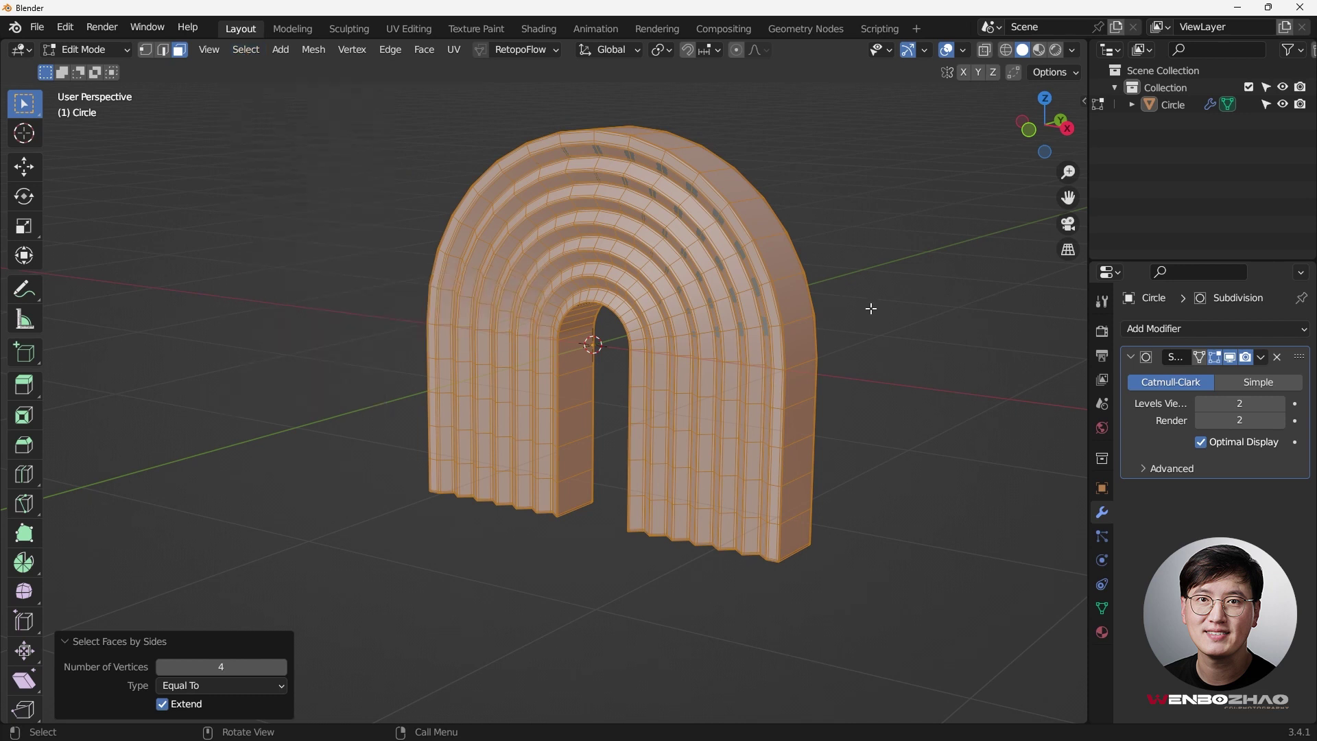
middle_click_drag(870, 308, 278, 644)
middle_click_drag(432, 484, 637, 351)
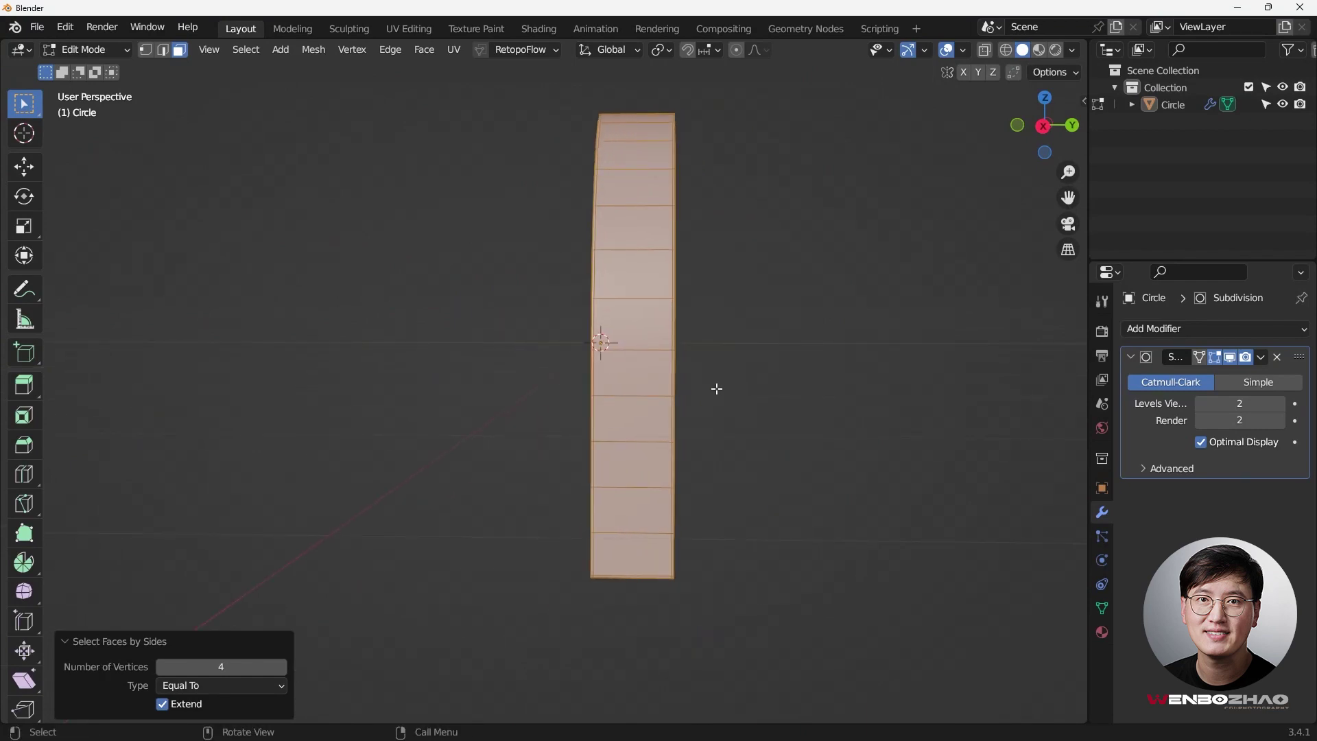
middle_click_drag(717, 389, 174, 686)
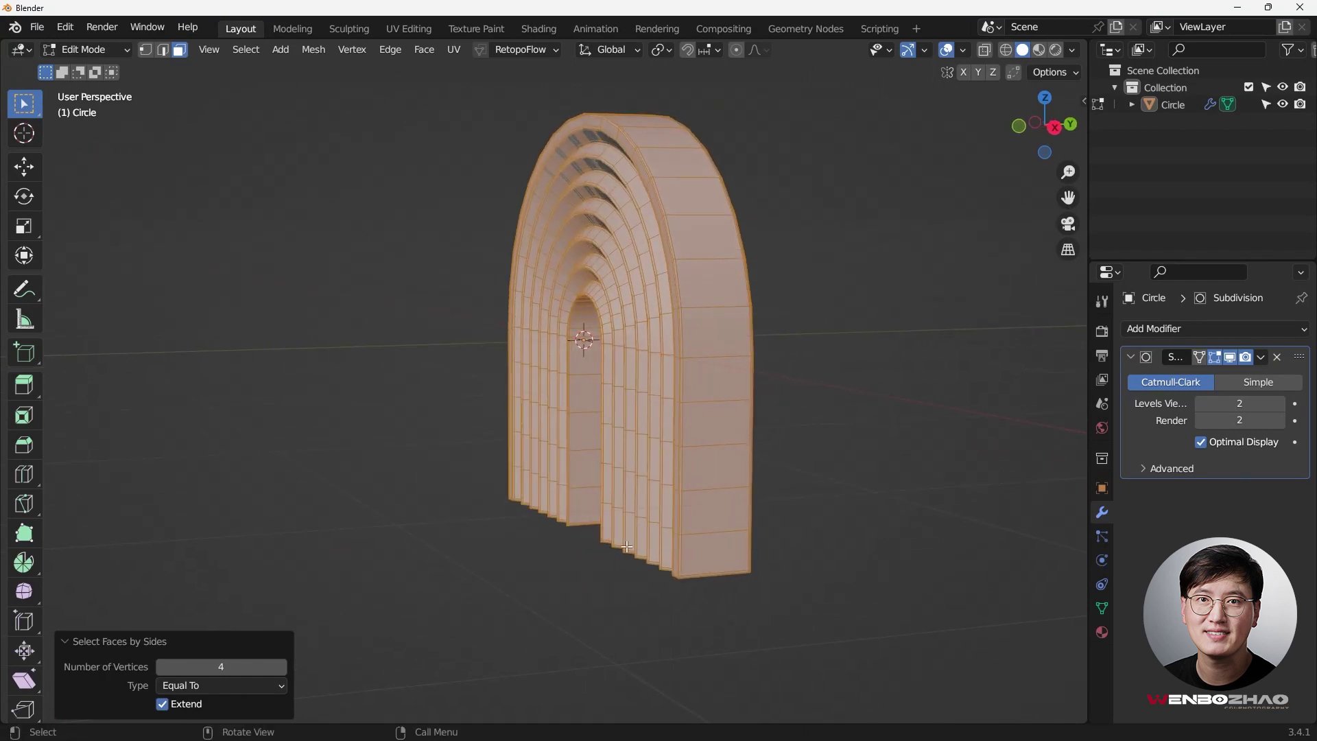
Step: Compare the arch in the viewport without and with the Subdivision modifier
left_click(1229, 357)
middle_click_drag(618, 329, 662, 353)
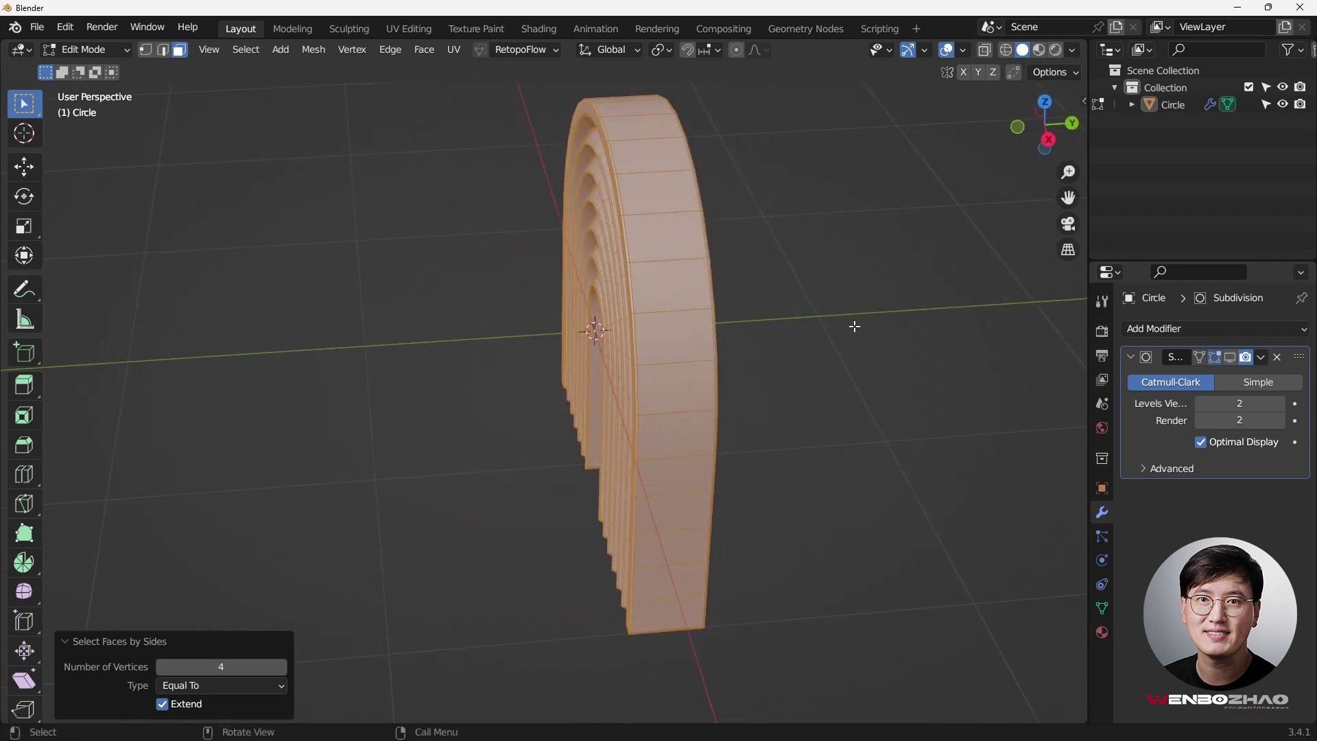
left_click(1229, 357)
Step: Add 3 evenly spaced loop cuts across the arch's thickness, and switch to edge selection
middle_click_drag(714, 302, 662, 274)
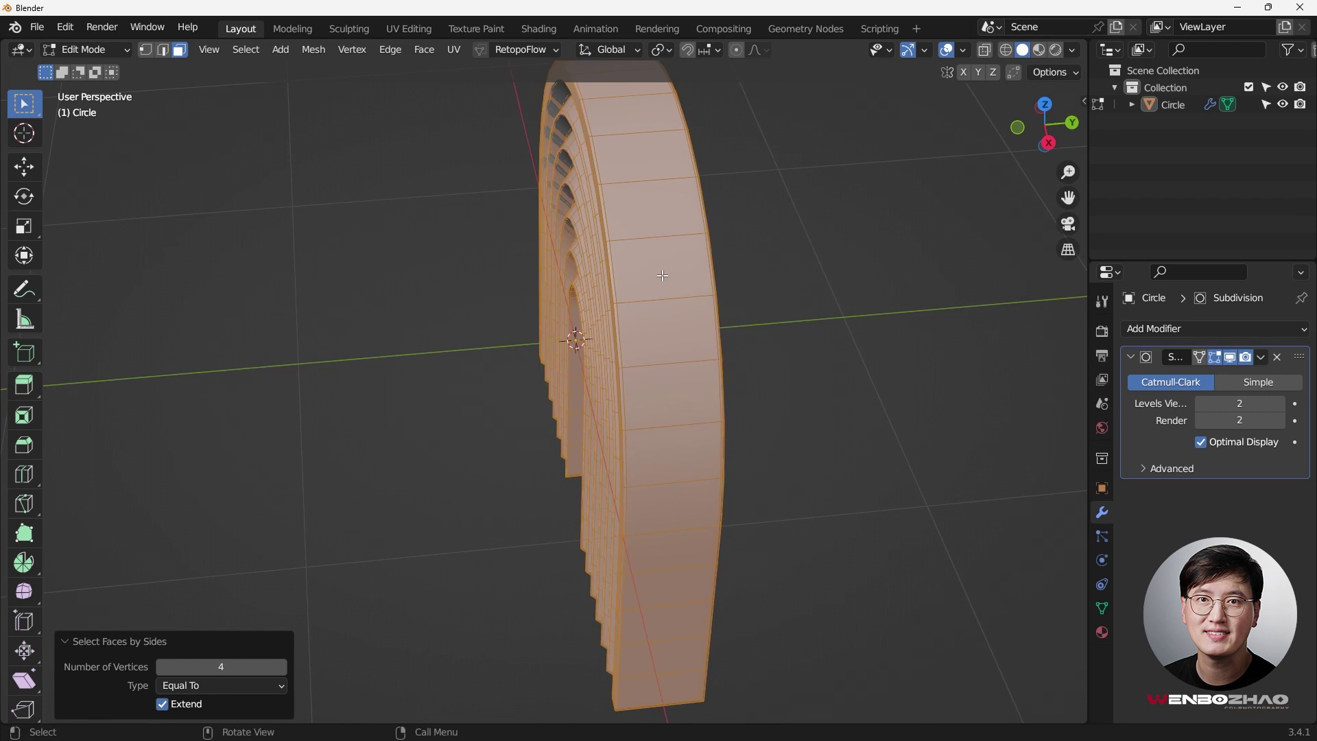
key("ctrl+r")
scroll(646, 273, "up", 2)
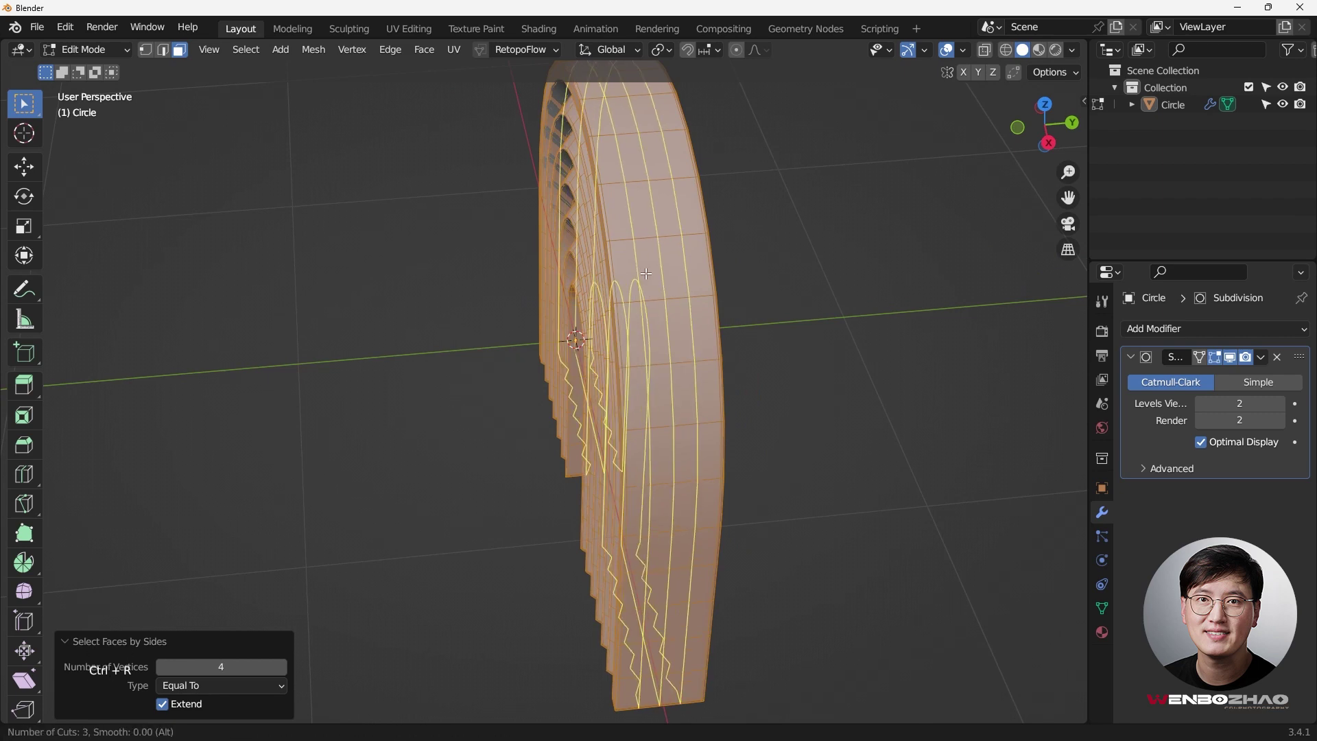
left_click(646, 274)
right_click(646, 274)
middle_click_drag(758, 258, 673, 214)
key("2")
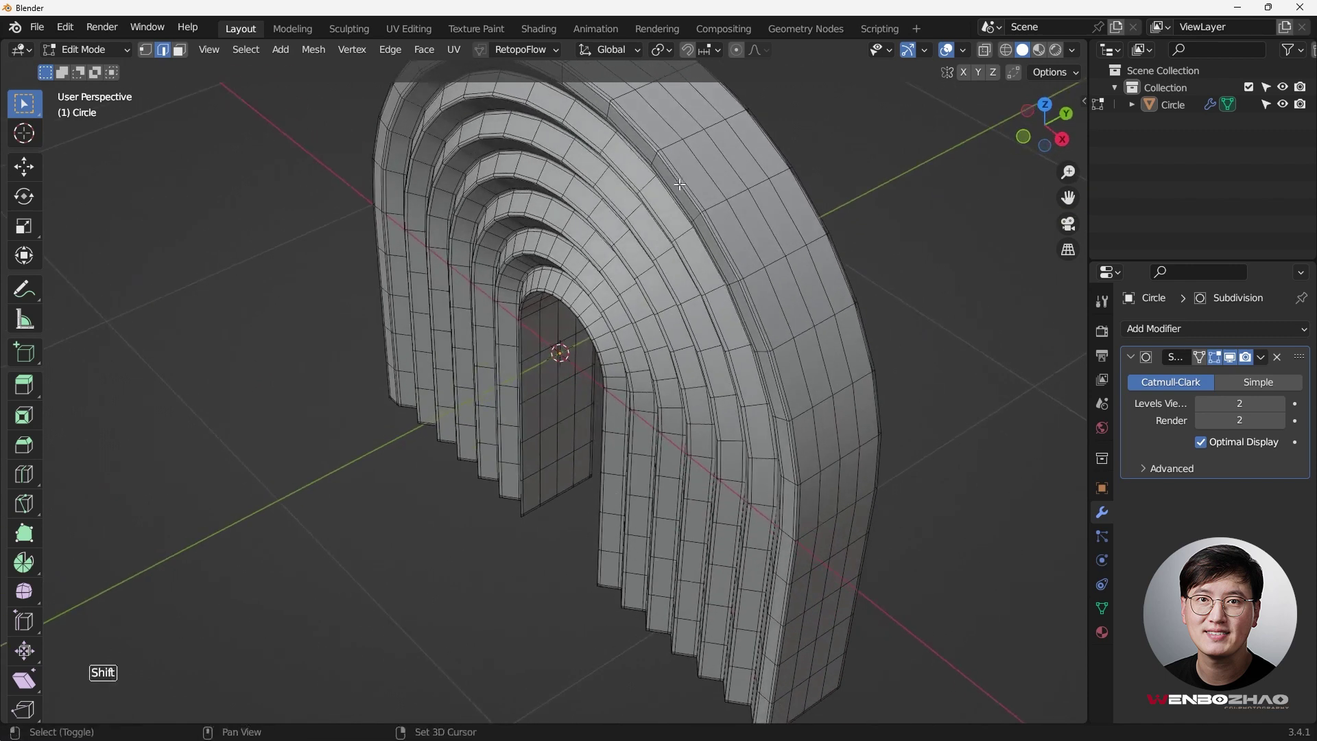
scroll(540, 227, "up", 3)
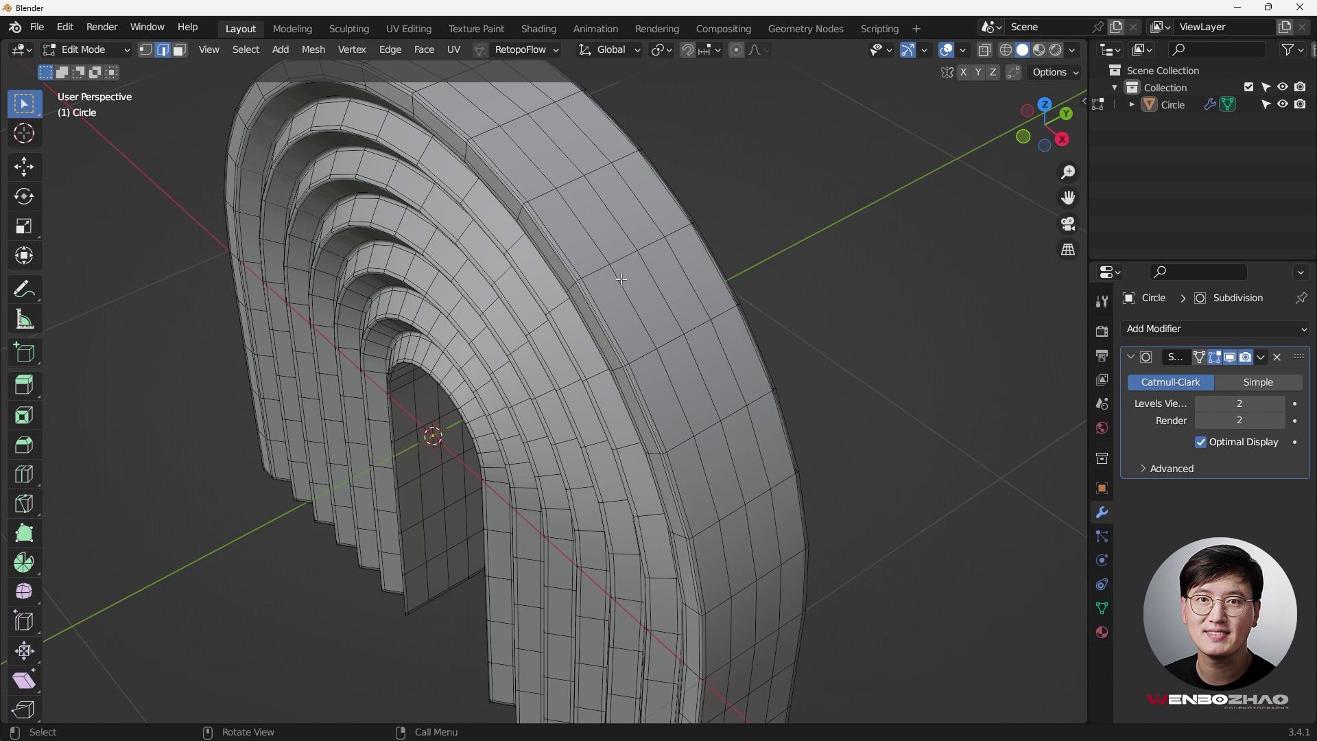
middle_click_drag(588, 257, 681, 251)
scroll(681, 251, "down", 4)
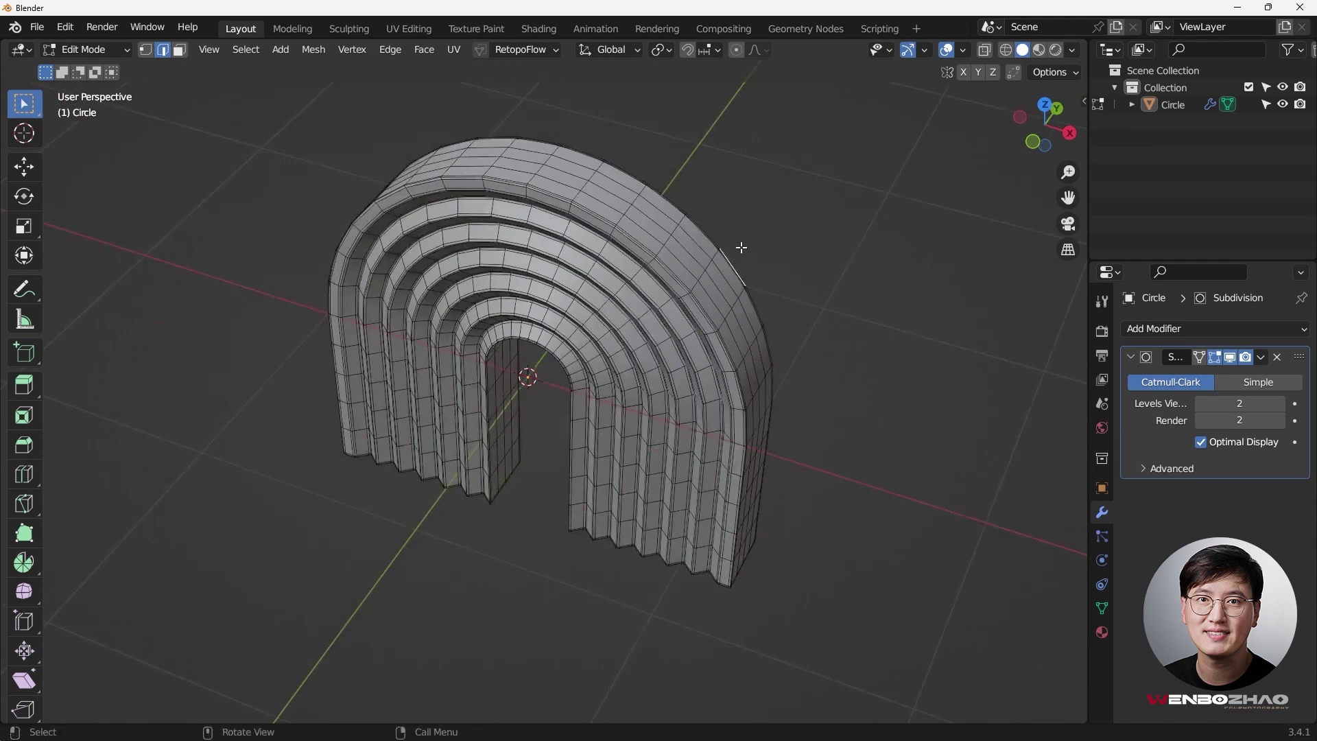
Step: Examine the smoothed arch in Object Mode with overlays hidden, including from the front, and show the overlays again
key("Tab")
middle_click_drag(788, 174, 739, 235)
scroll(740, 235, "down", 5)
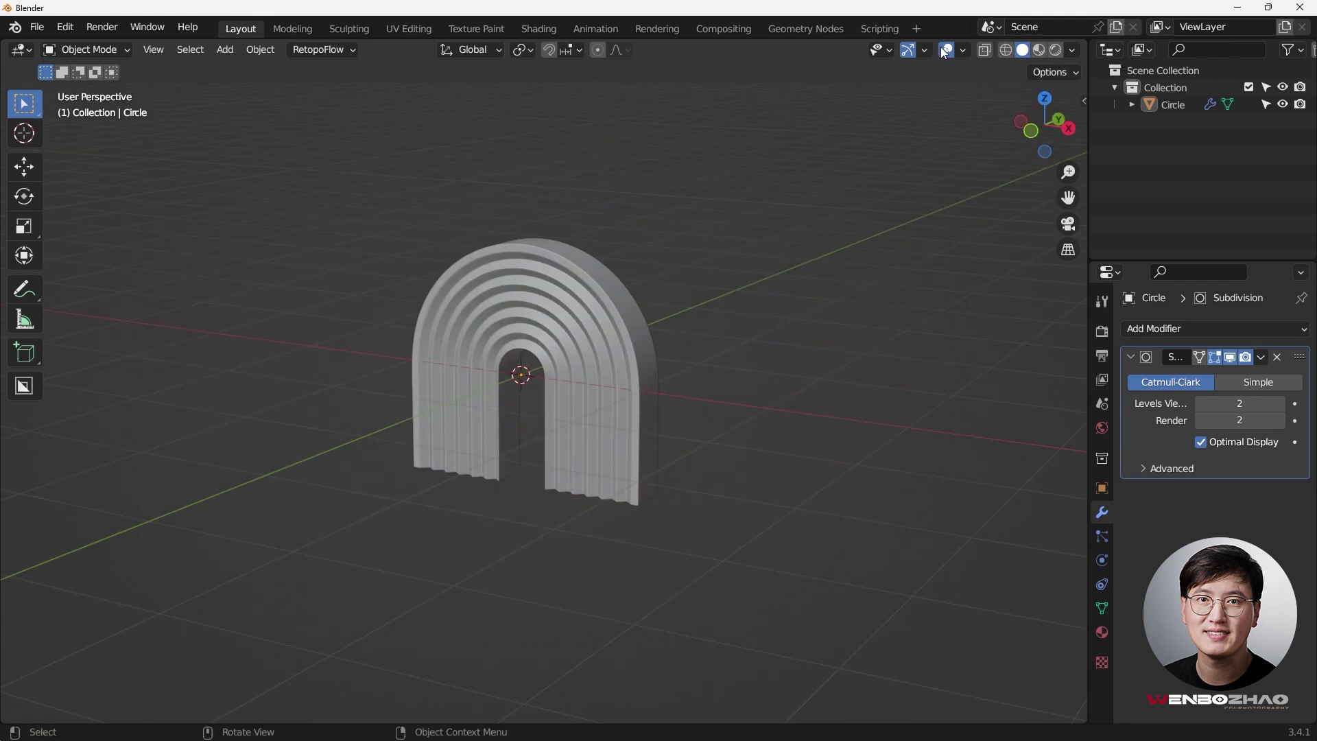
mouse_move(686, 384)
middle_mouse_down()
mouse_move(697, 349)
mouse_move(762, 305)
mouse_move(832, 323)
mouse_move(576, 312)
mouse_move(479, 377)
mouse_move(390, 368)
mouse_move(697, 363)
middle_mouse_up()
scroll(591, 275, "up", 3)
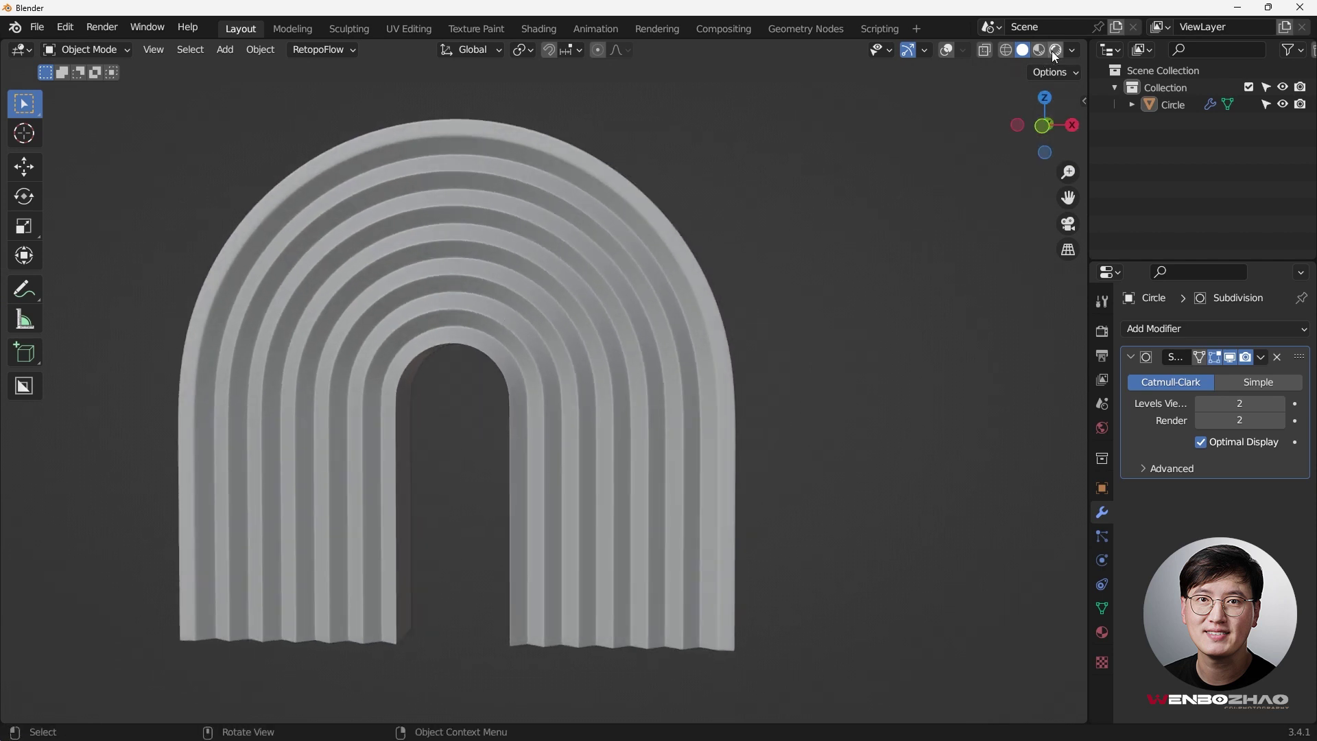
mouse_move(794, 154)
middle_mouse_down()
mouse_move(469, 340)
mouse_move(467, 359)
middle_mouse_up()
key("KP_1")
key("Tab")
key("Tab")
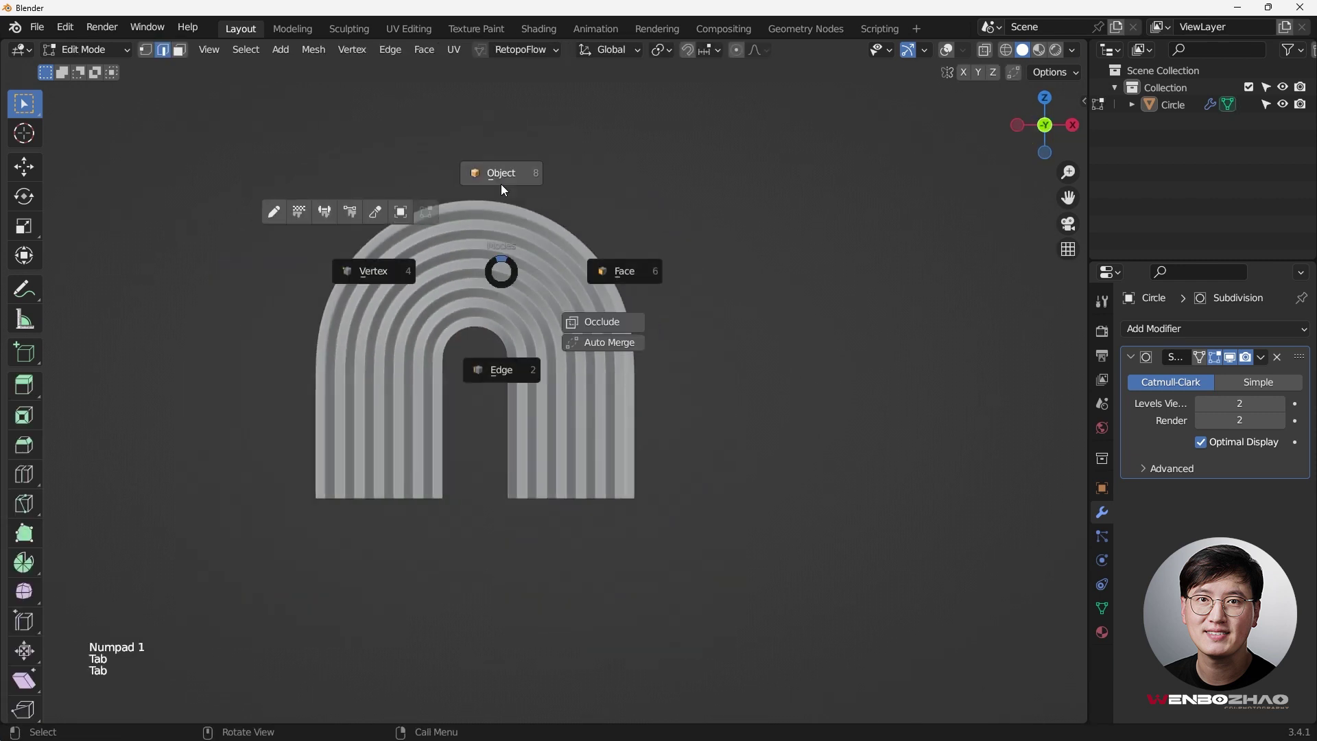
left_click(947, 49)
Step: Try to move the bottom row of vertices on both legs in the front view, selecting through the mesh with X-ray
key("Tab")
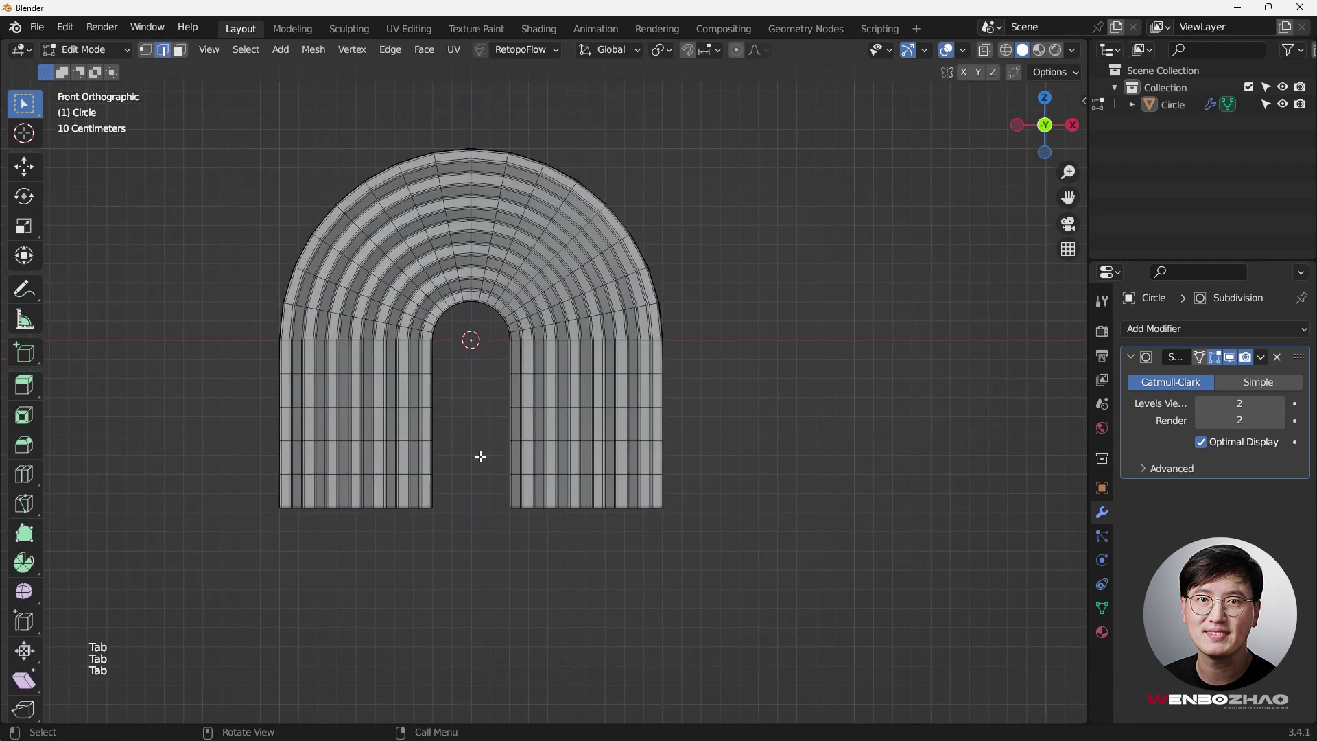
key("1")
left_click_drag(244, 493, 754, 547)
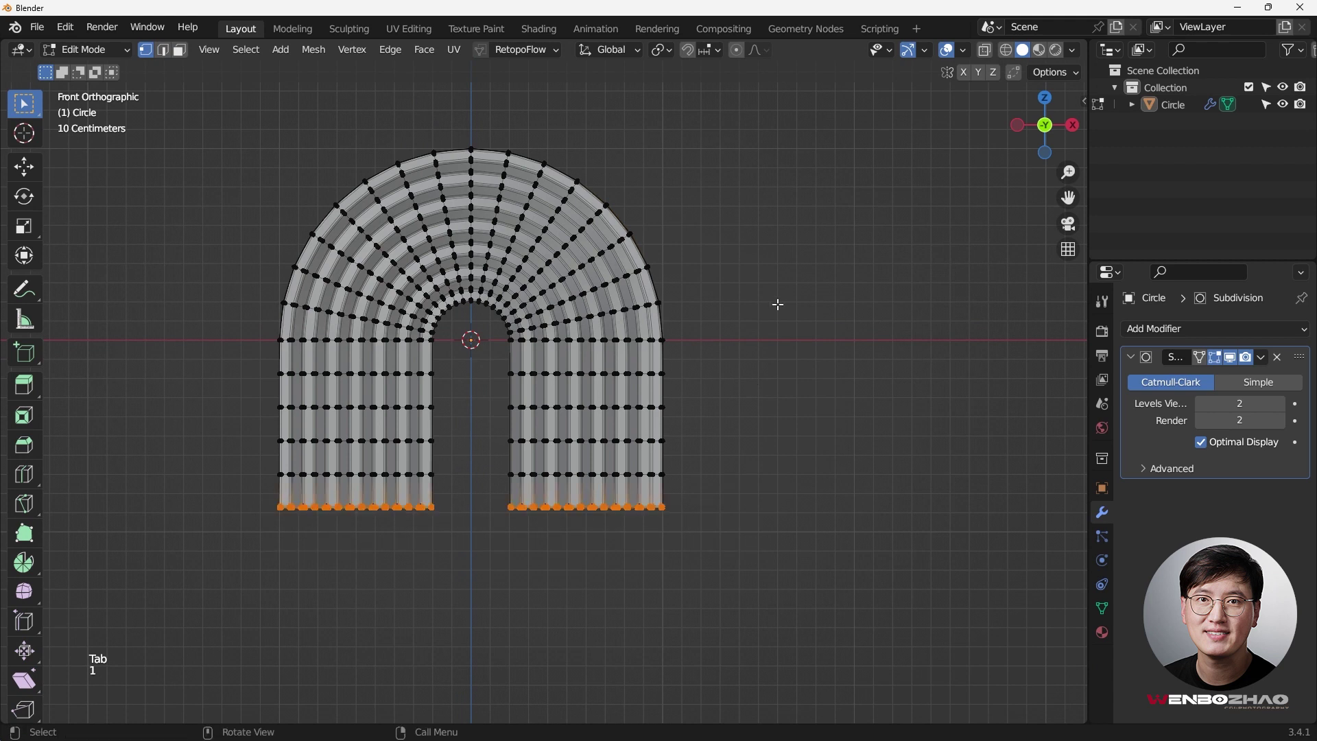
key("alt+z")
left_click_drag(220, 488, 871, 555)
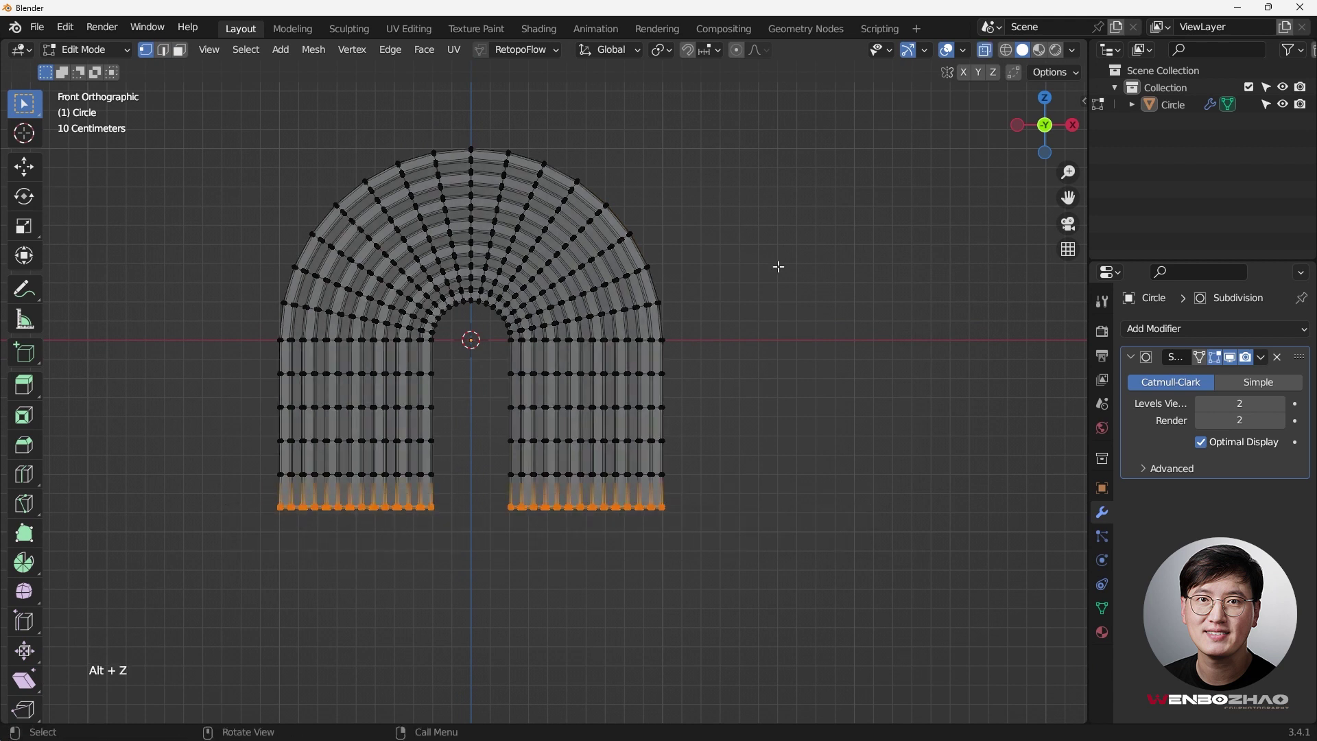
key("g")
left_click(763, 309)
Step: Try flattening the arch's curved upper half by scaling it along Z, and view the shape in Object Mode
left_click_drag(182, 135, 755, 342)
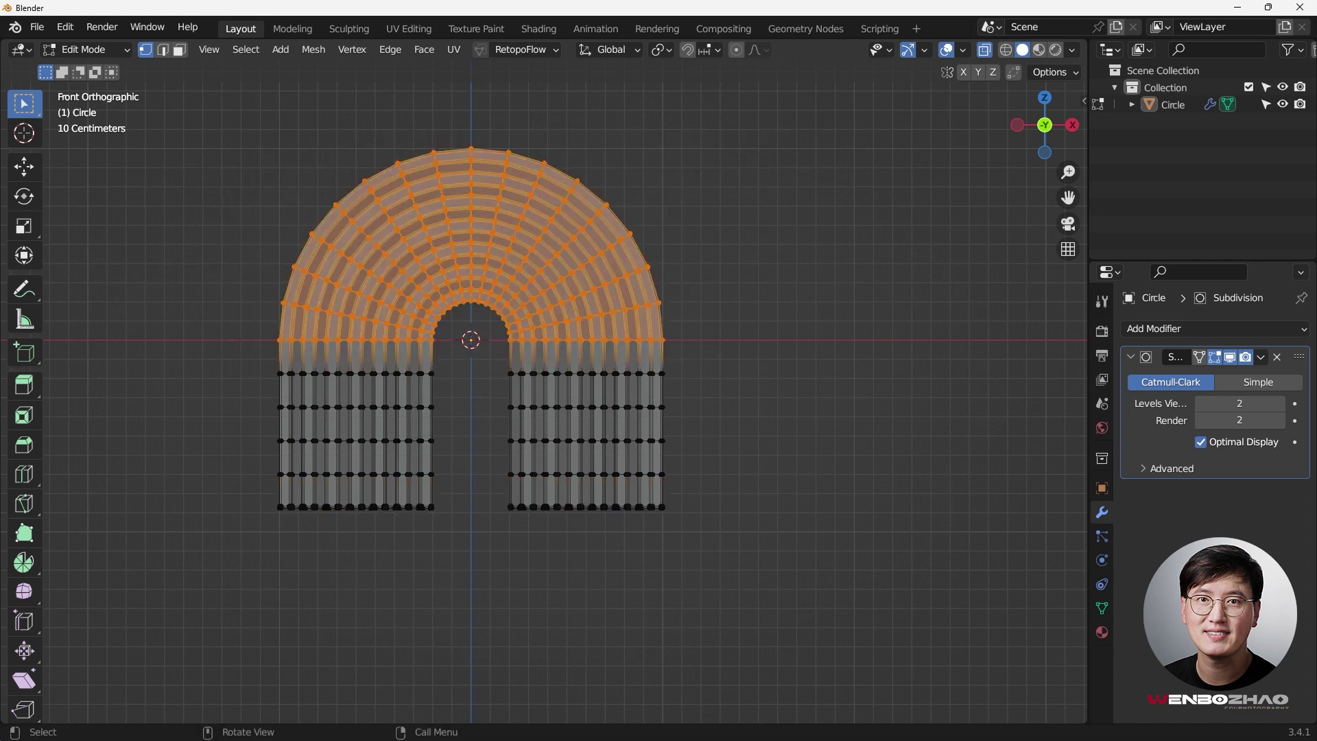
key("s")
key("z")
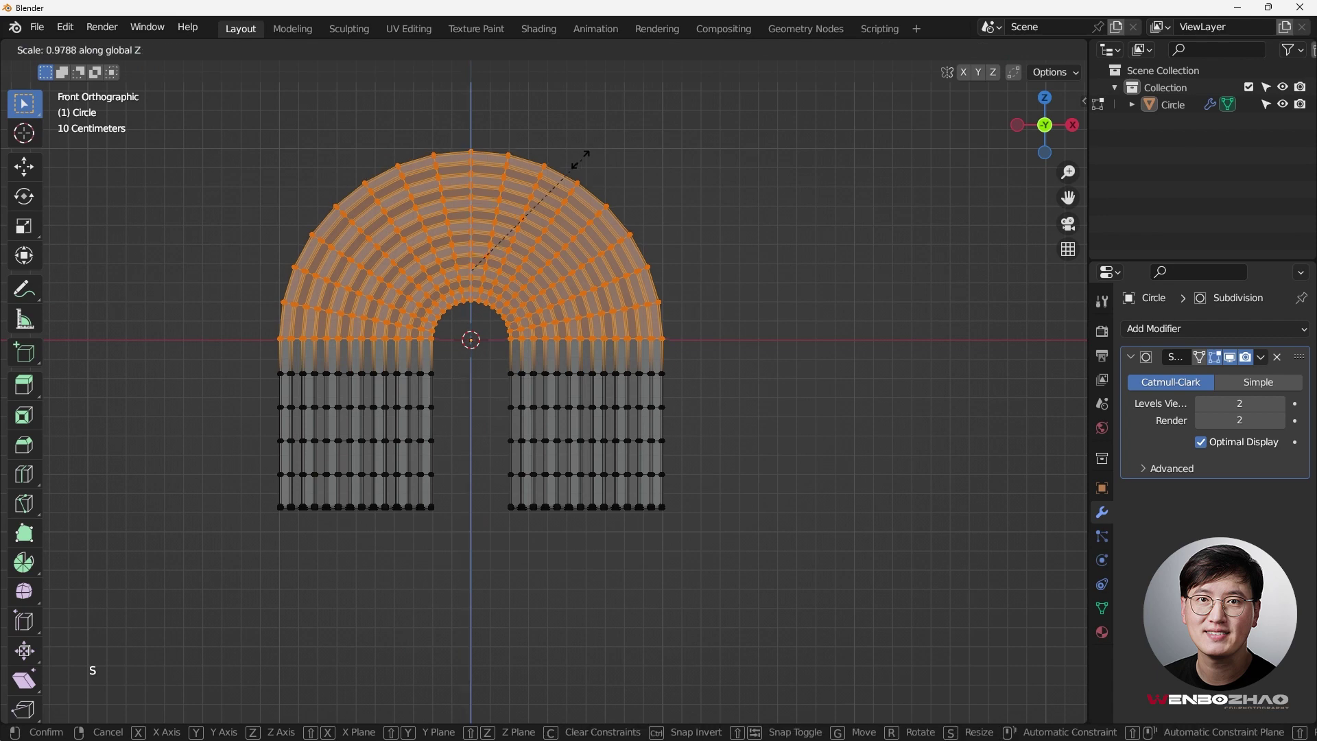
left_click(535, 195)
middle_click_drag(535, 194, 793, 216)
key("alt+z")
key("Tab")
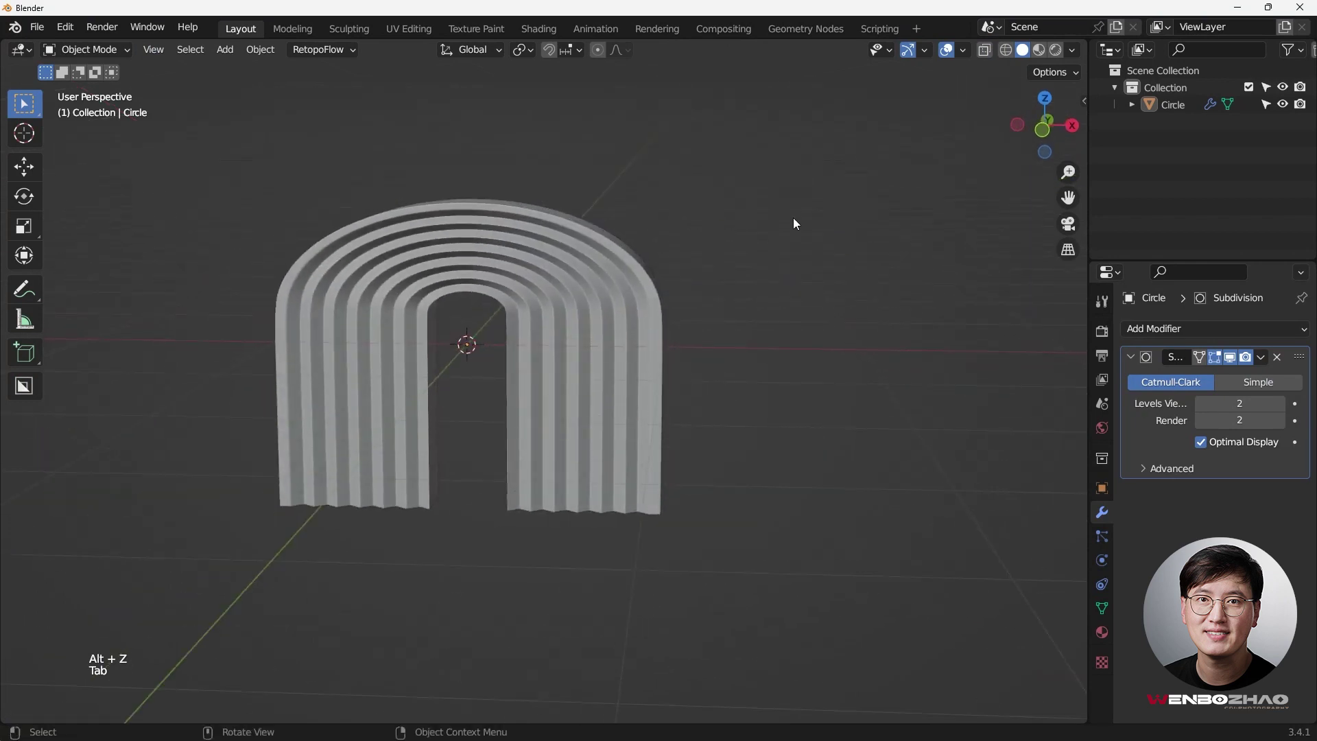
Step: Undo the vertical scaling of the arch's curved upper half and the vertex selection made for it
key("ctrl+z")
key("ctrl+z")
key("ctrl+z")
key("ctrl+z")
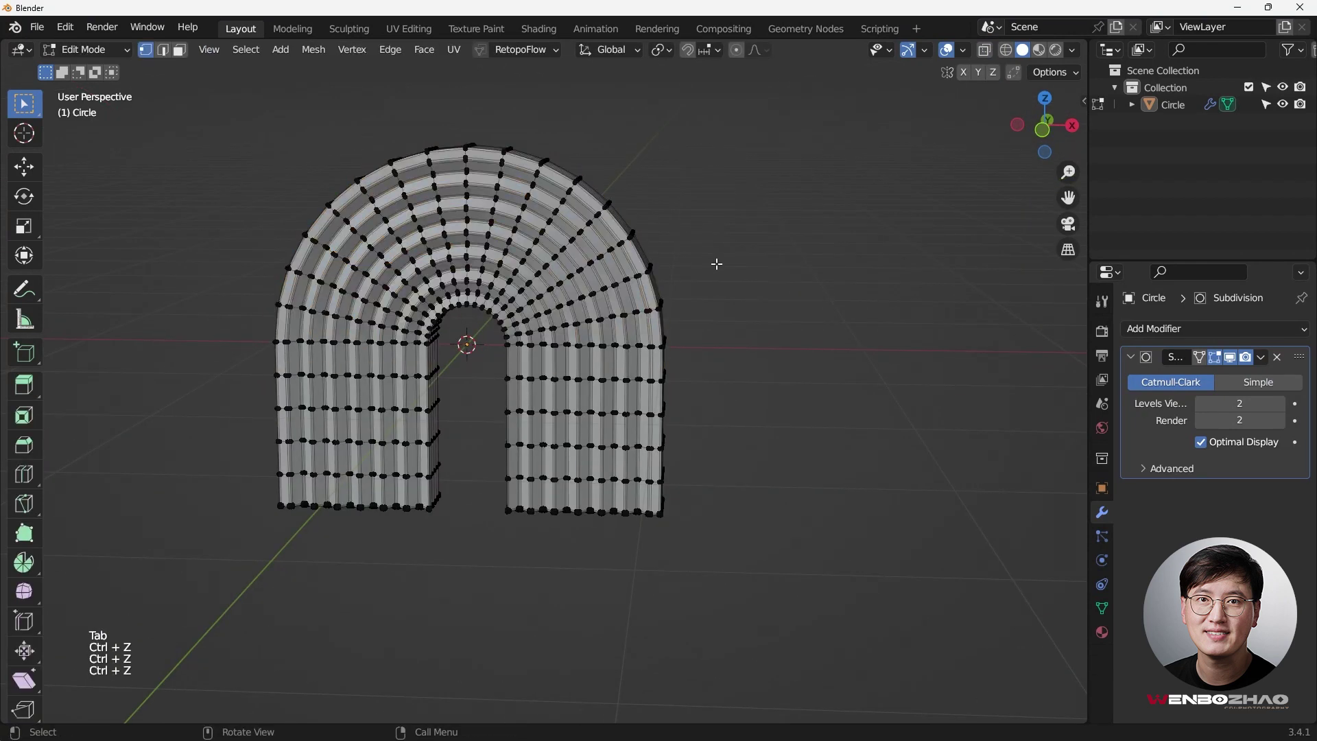
Step: Return to Object Mode and examine the finished smooth arch in perspective from several angles
key("Tab")
middle_click_drag(615, 278, 585, 287)
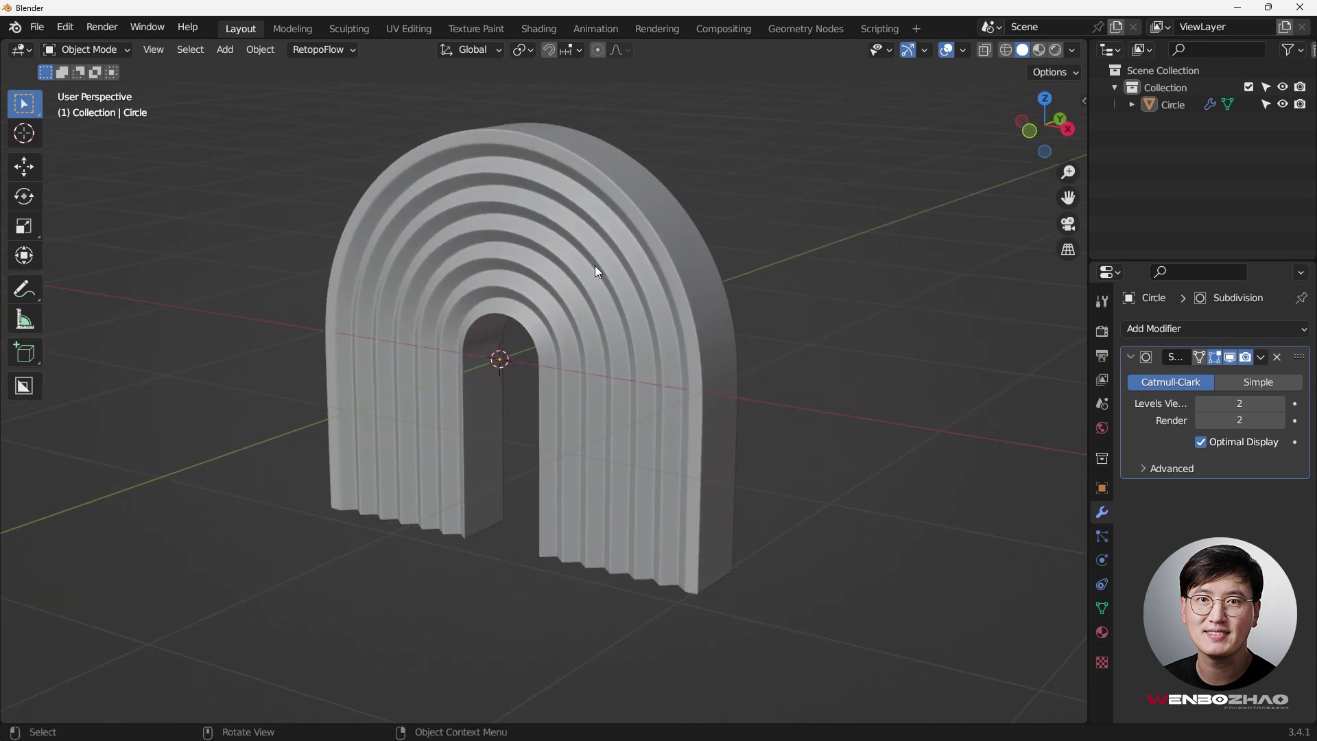
mouse_move(594, 267)
middle_mouse_down()
mouse_move(565, 279)
mouse_move(582, 257)
mouse_move(577, 278)
middle_mouse_up()
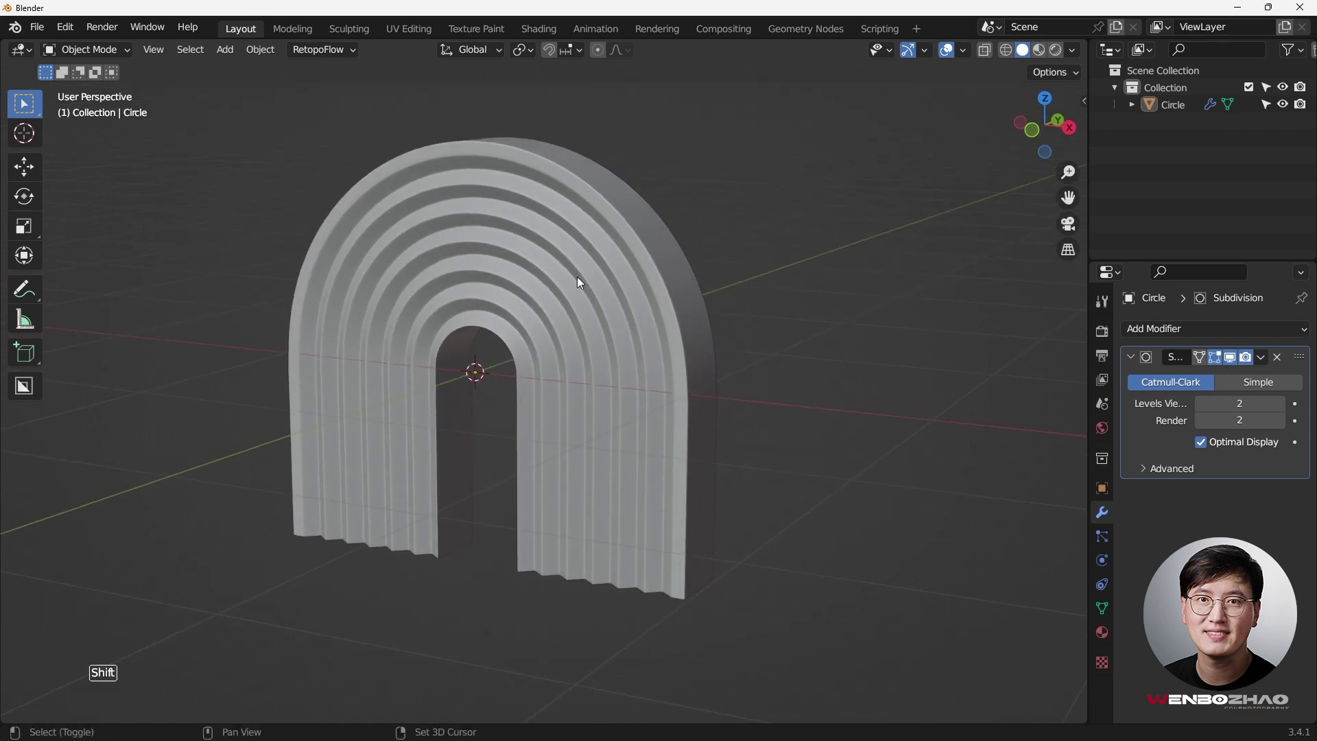
scroll(577, 278, "down", 3)
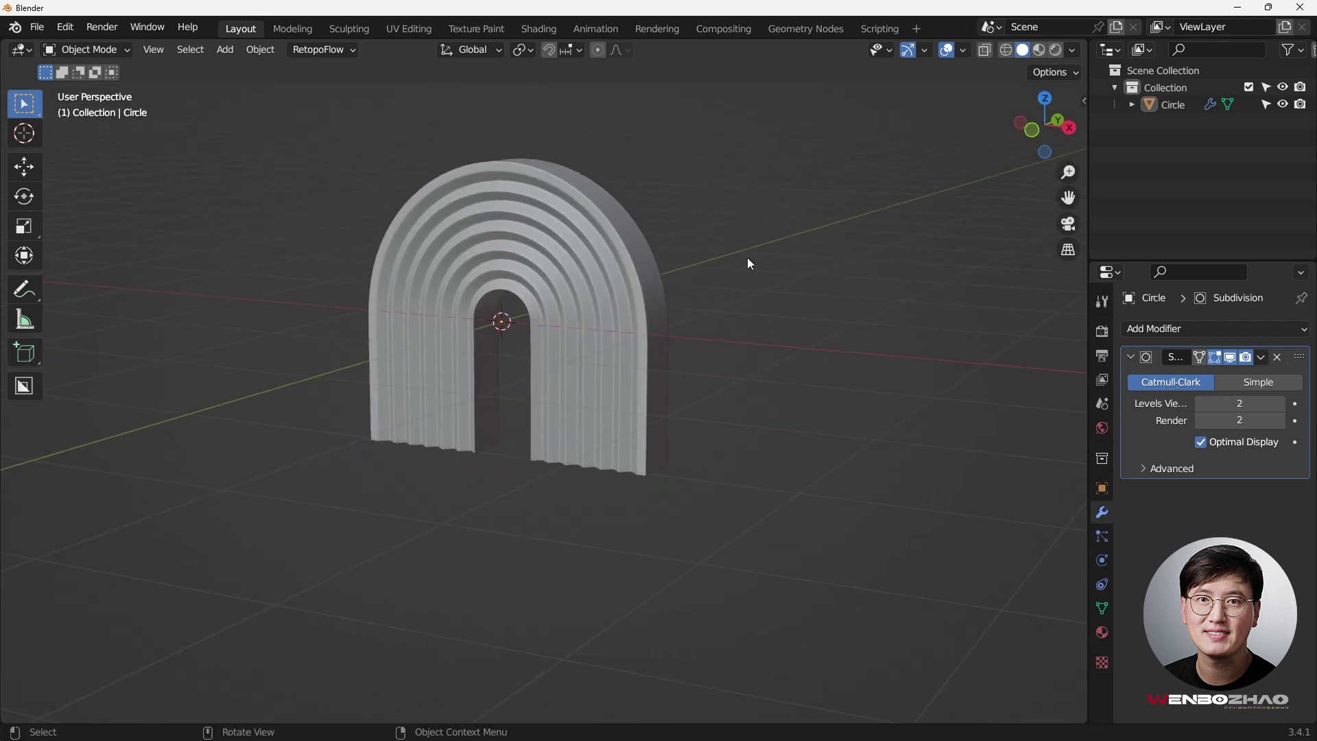